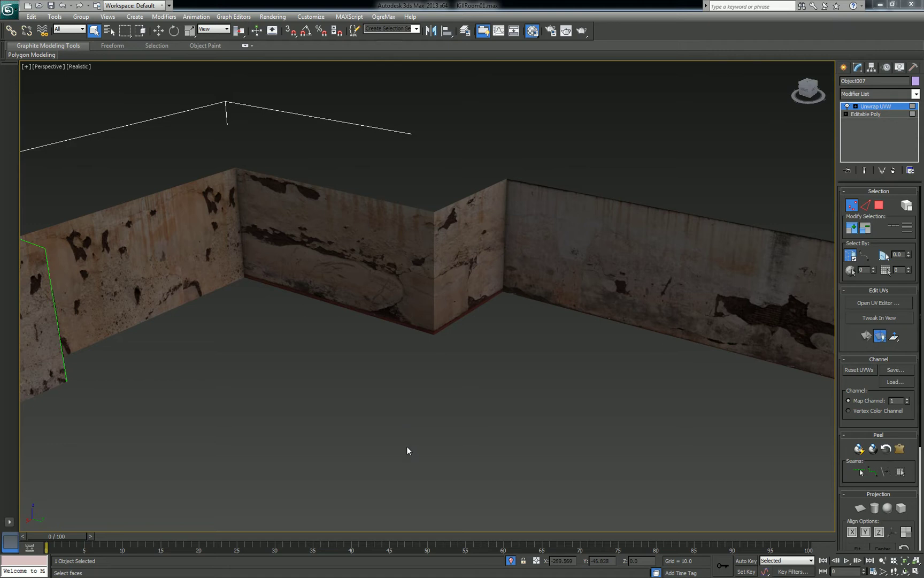
# - Convert the unwrapped wall object to an editable poly
pyautogui.keyDown('alt'); pyautogui.moveTo(464, 399); pyautogui.dragTo(418, 391, button='middle'); pyautogui.keyUp('alt')
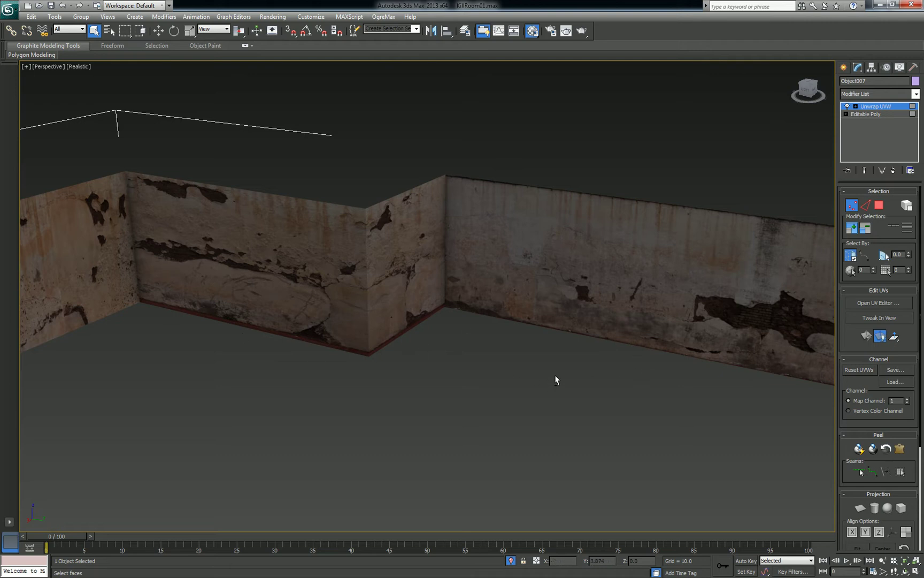
pyautogui.moveTo(555, 378)
pyautogui.keyDown('alt'); pyautogui.mouseDown(button='middle')
pyautogui.moveTo(576, 378)
pyautogui.moveTo(560, 380)
pyautogui.mouseUp(button='middle'); pyautogui.keyUp('alt')
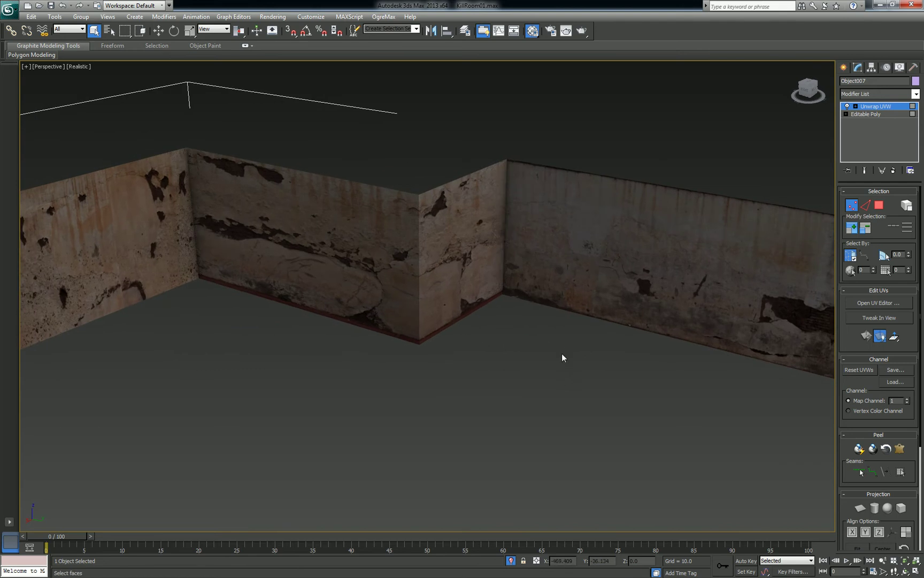
pyautogui.rightClick(555, 232)
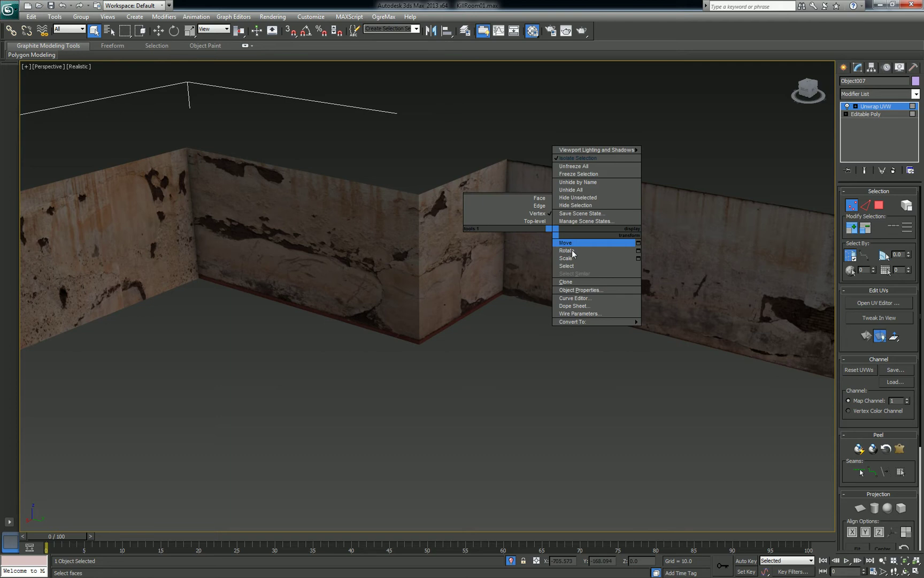
pyautogui.moveTo(594, 321)
pyautogui.click(651, 330)
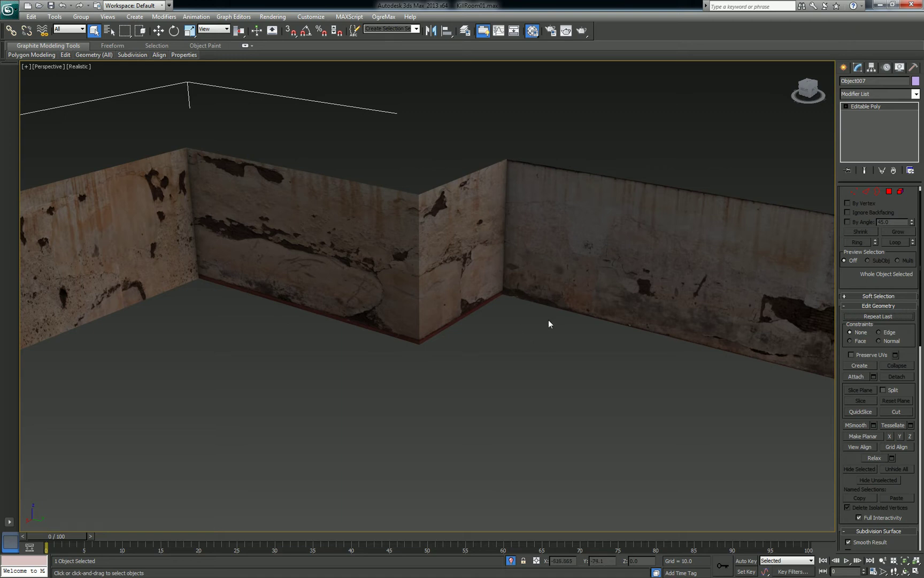
# - Connect the ring of vertical wall edges with a horizontal edge loop and turn on Preserve UVs
pyautogui.click(867, 191)
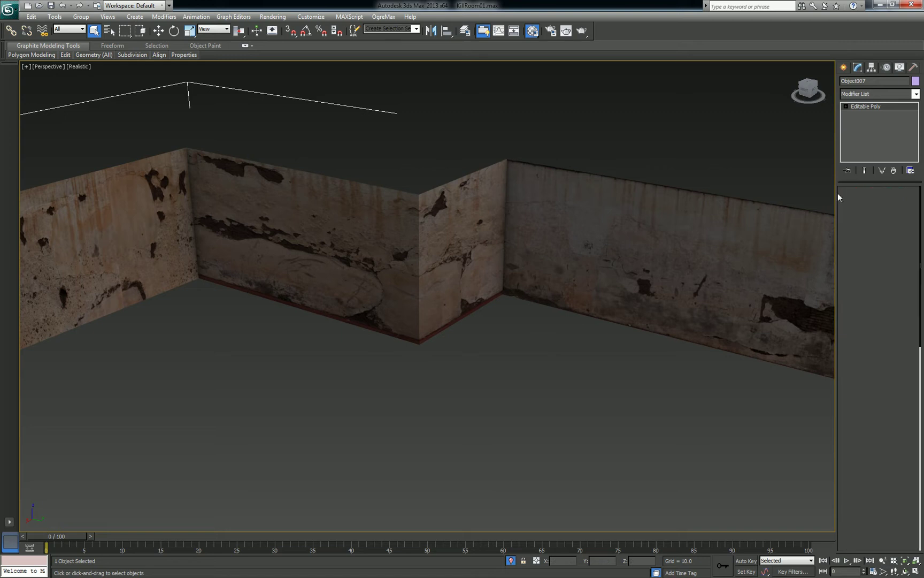
pyautogui.click(419, 241)
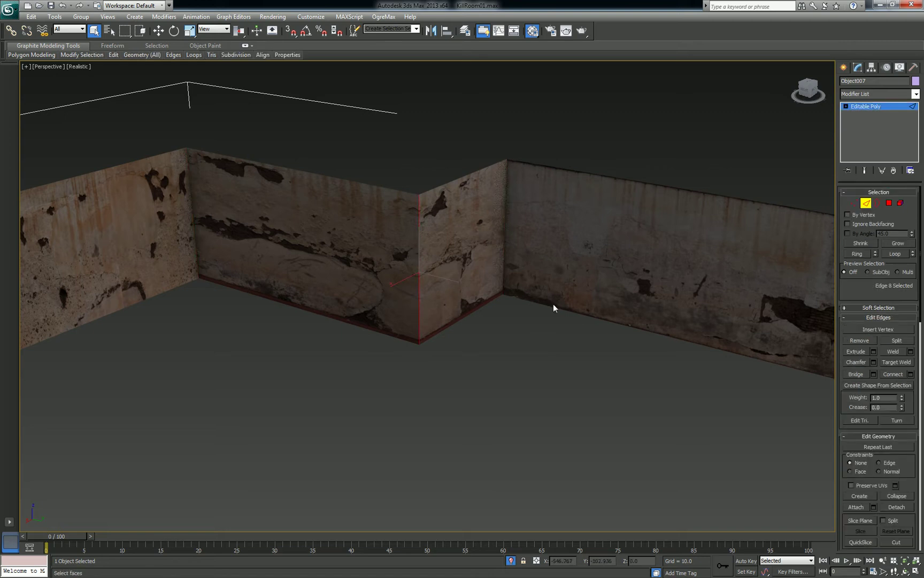
pyautogui.moveTo(724, 350); pyautogui.dragTo(615, 348, button='middle')
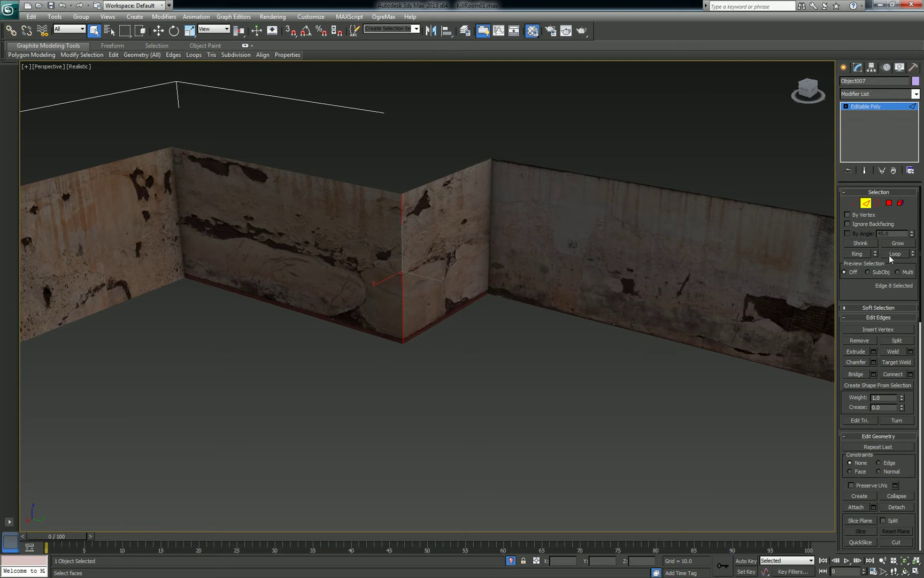
pyautogui.click(865, 254)
pyautogui.click(894, 374)
pyautogui.click(851, 485)
pyautogui.scroll(-3, 539, 356)
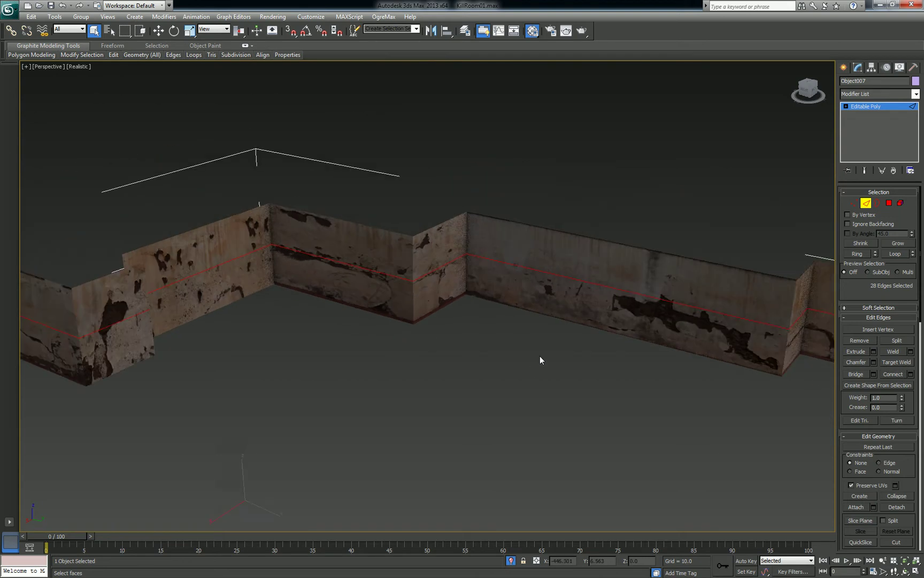
# - Move the horizontal edge loop down close to the walls' base, to a Z height of about 19.7
pyautogui.moveTo(543, 360); pyautogui.dragTo(551, 268, button='middle')
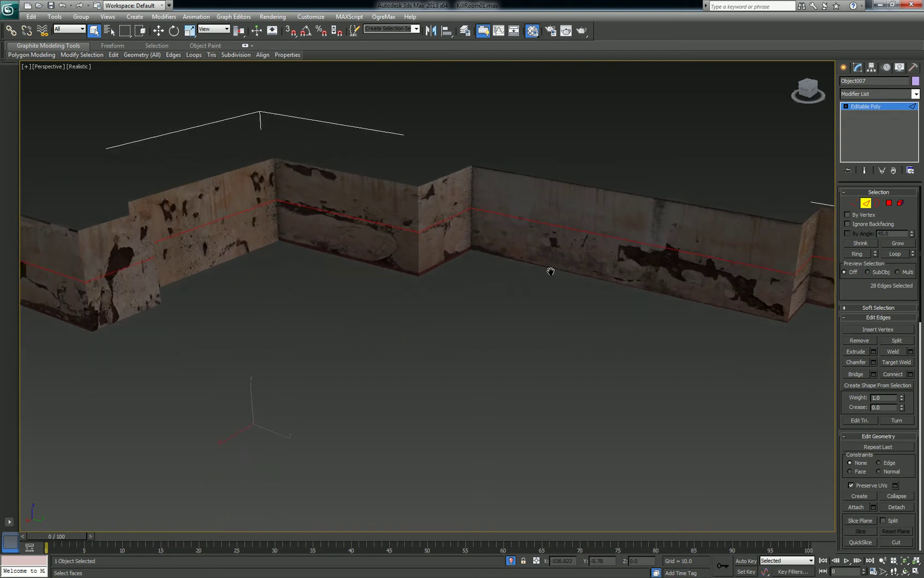
pyautogui.rightClick(353, 335)
pyautogui.click(376, 346)
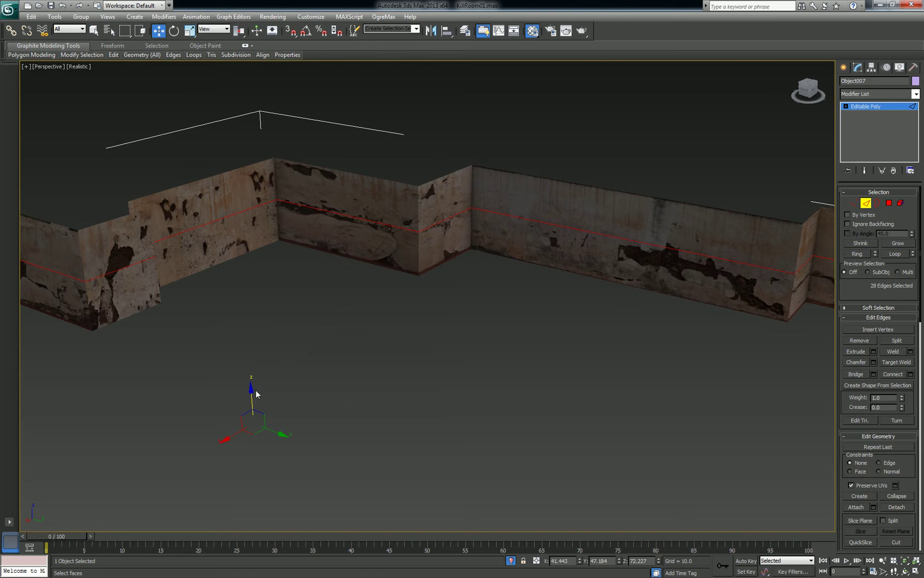
pyautogui.moveTo(251, 390); pyautogui.dragTo(251, 452)
pyautogui.scroll(8, 441, 374)
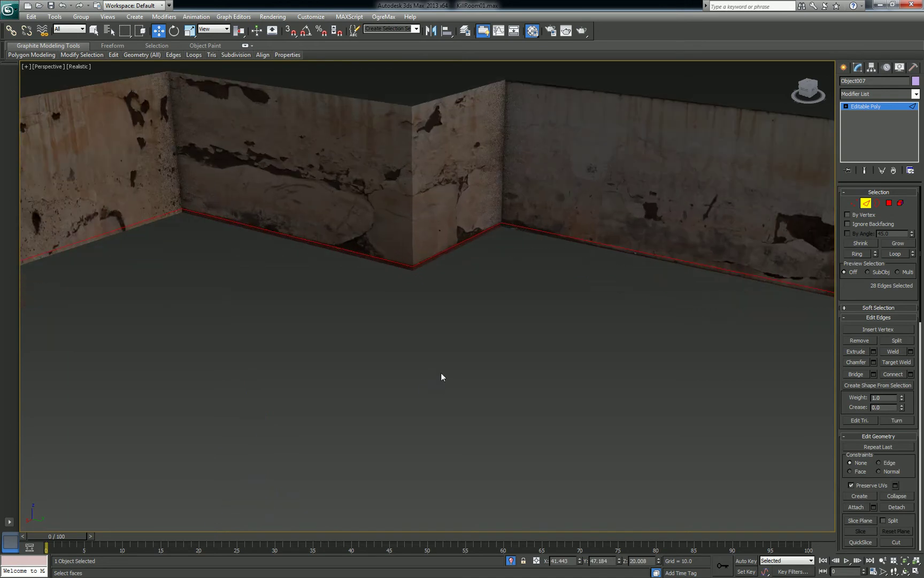
pyautogui.keyDown('alt'); pyautogui.moveTo(527, 374); pyautogui.dragTo(701, 407, button='middle'); pyautogui.keyUp('alt')
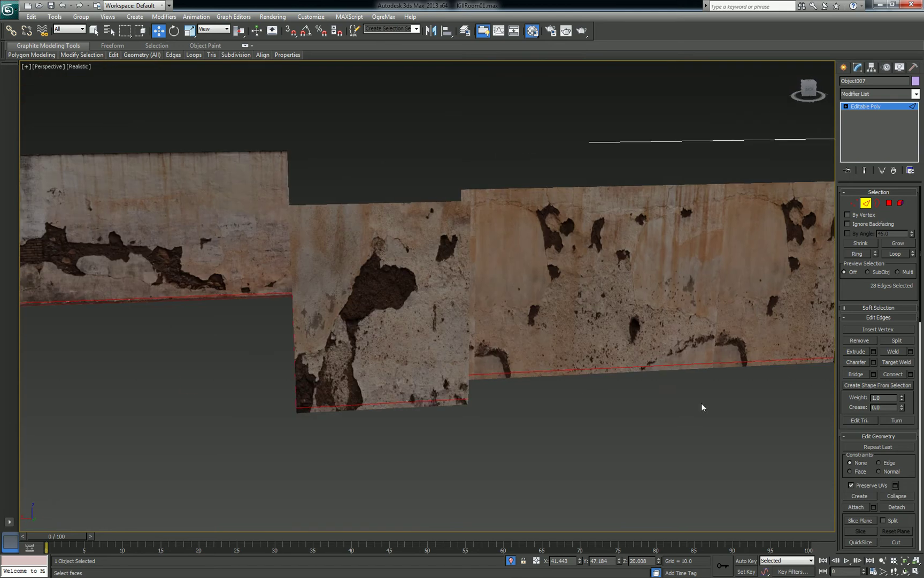
pyautogui.keyDown('alt'); pyautogui.moveTo(484, 378); pyautogui.dragTo(499, 309, button='middle'); pyautogui.keyUp('alt')
pyautogui.scroll(3, 493, 320)
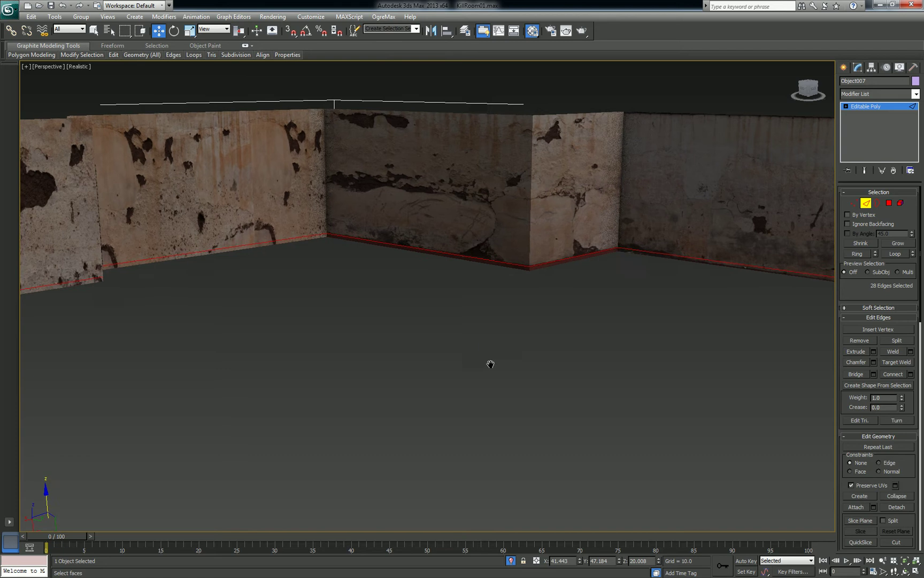
pyautogui.moveTo(491, 363); pyautogui.dragTo(576, 289, button='middle')
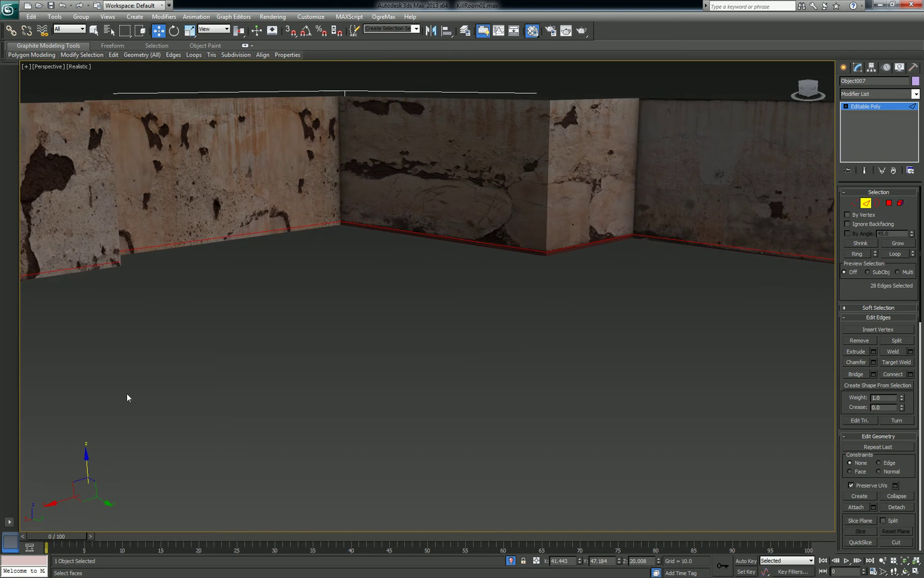
pyautogui.moveTo(87, 456); pyautogui.dragTo(84, 459)
# - Select the narrow ring of polygons along the walls' base and detach it as the separate object Object009
pyautogui.keyDown('alt'); pyautogui.moveTo(653, 299); pyautogui.dragTo(626, 303, button='middle'); pyautogui.keyUp('alt')
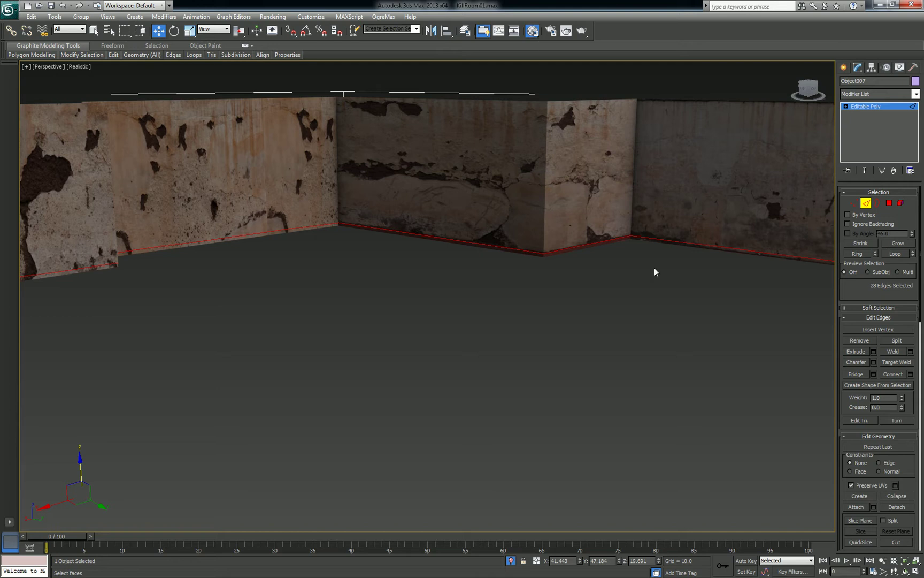
pyautogui.click(542, 256)
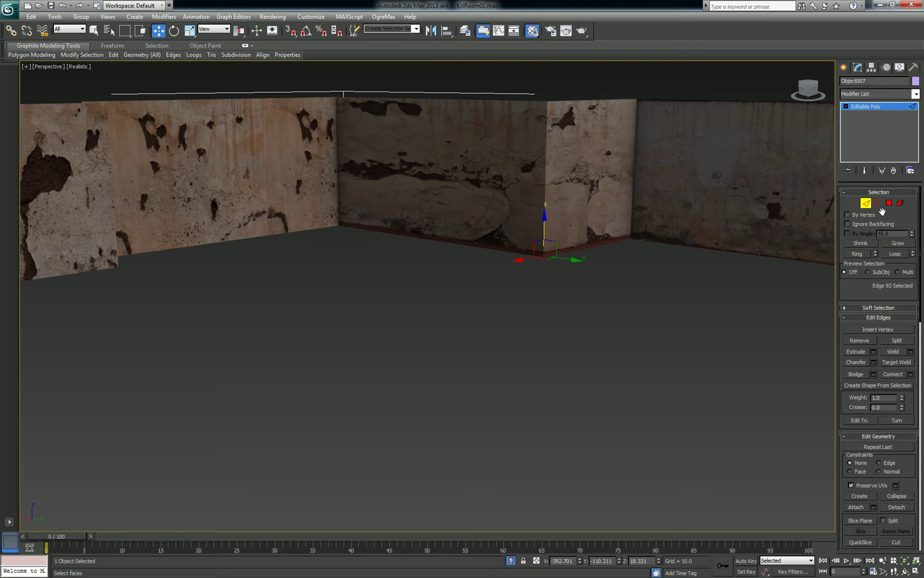
pyautogui.click(863, 255)
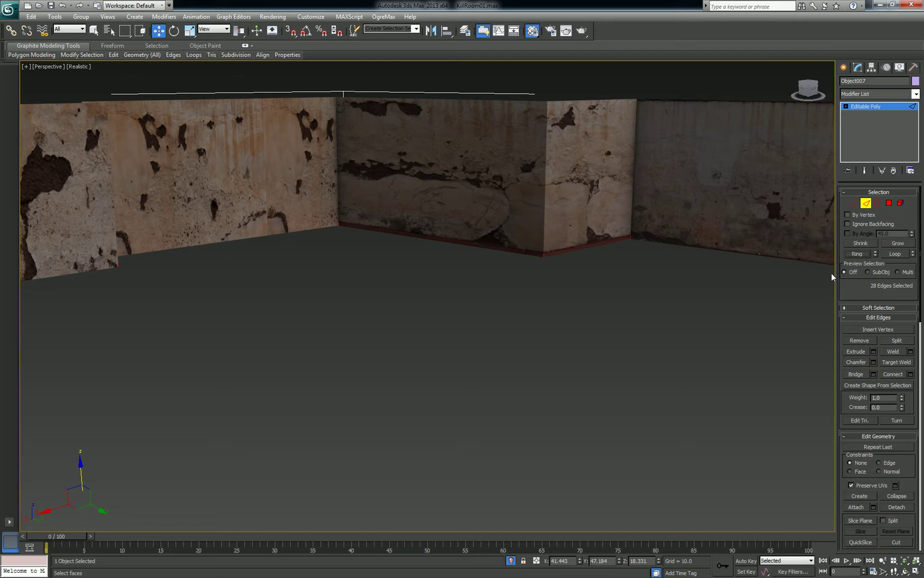
pyautogui.click(889, 204)
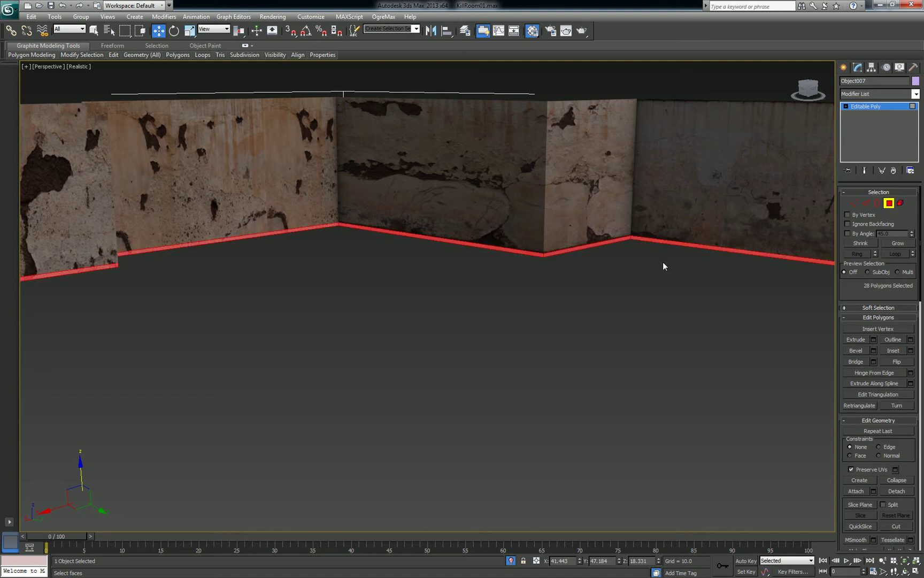
pyautogui.click(897, 491)
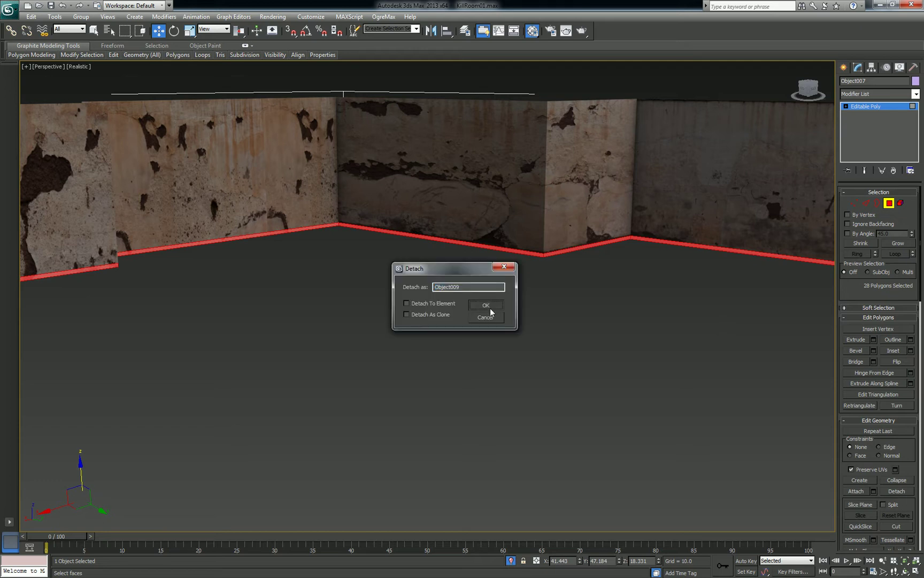
pyautogui.click(490, 309)
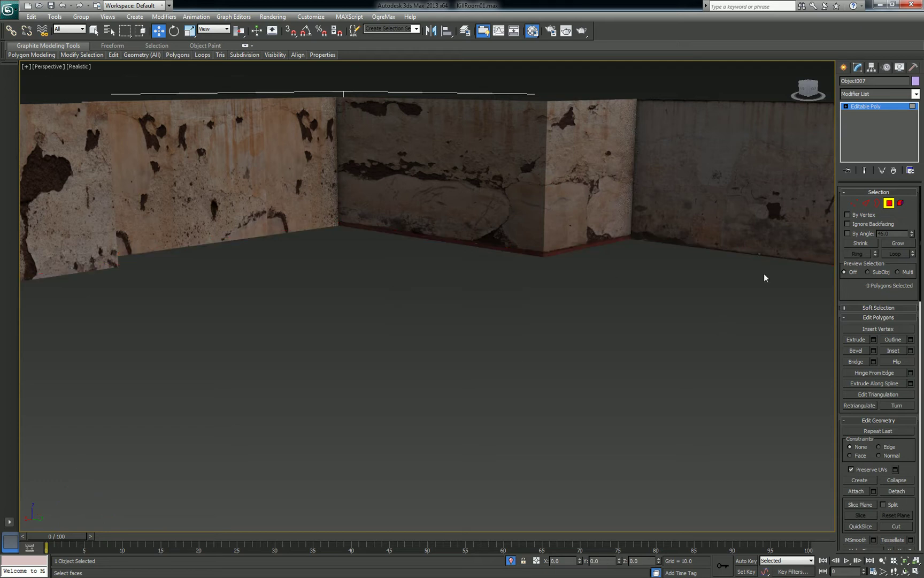
pyautogui.click(889, 203)
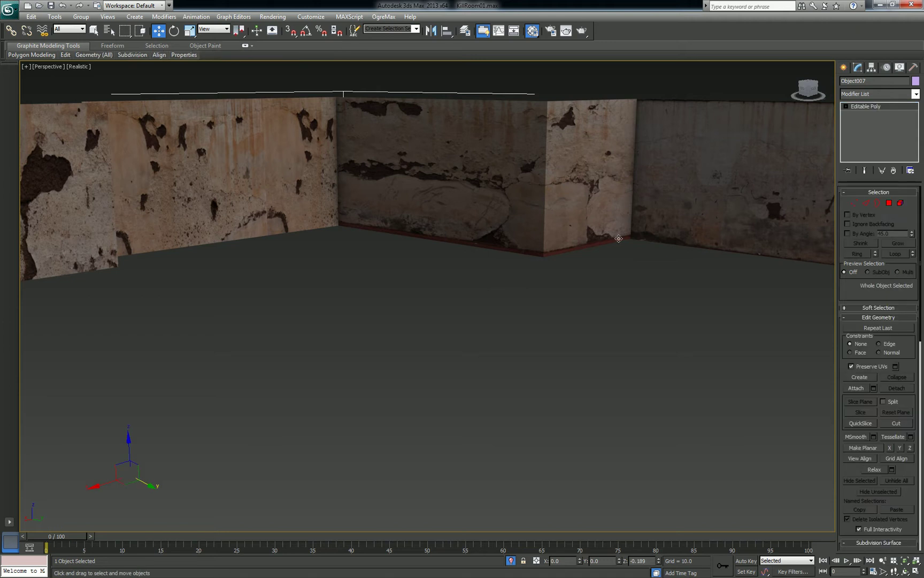
pyautogui.click(601, 244)
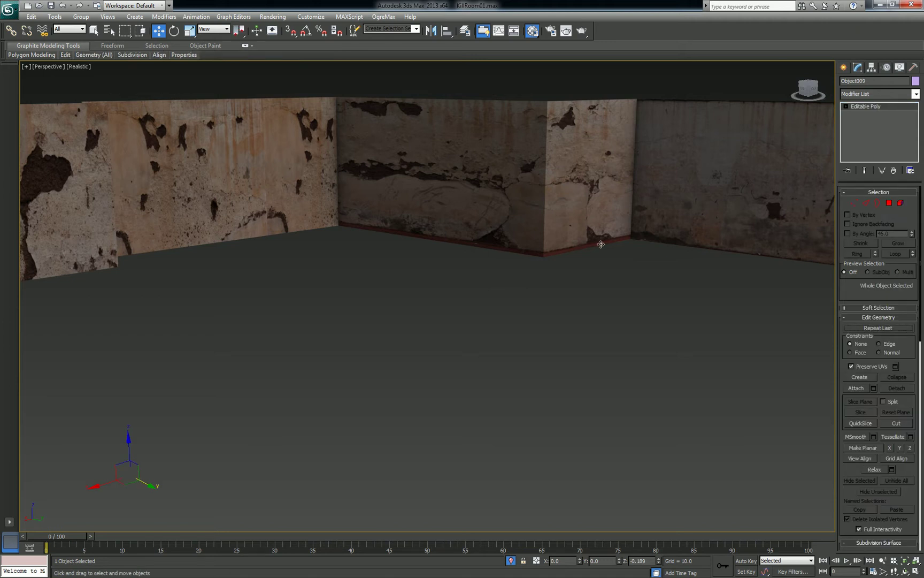
pyautogui.keyDown('alt'); pyautogui.moveTo(712, 265); pyautogui.dragTo(662, 294, button='middle'); pyautogui.keyUp('alt')
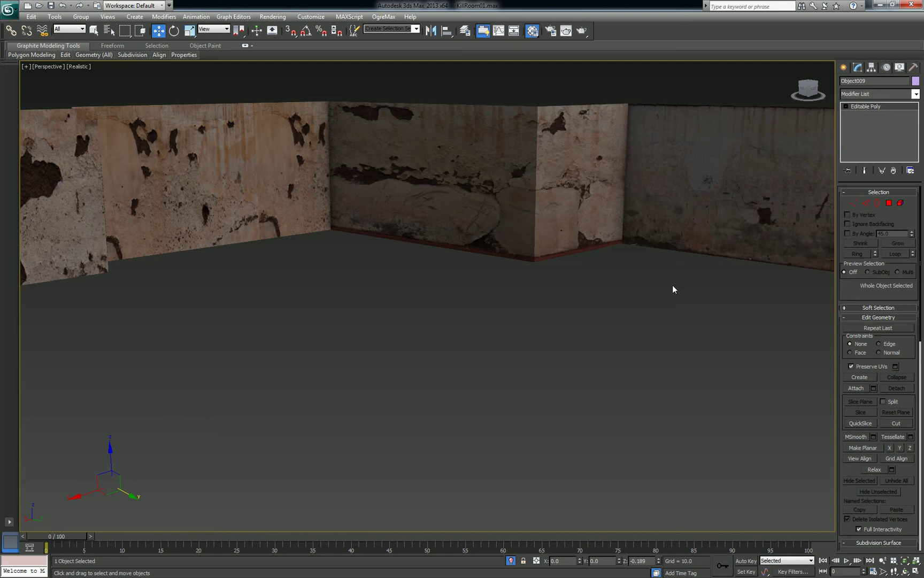
pyautogui.press('F3')
pyautogui.press('F3')
pyautogui.click(916, 94)
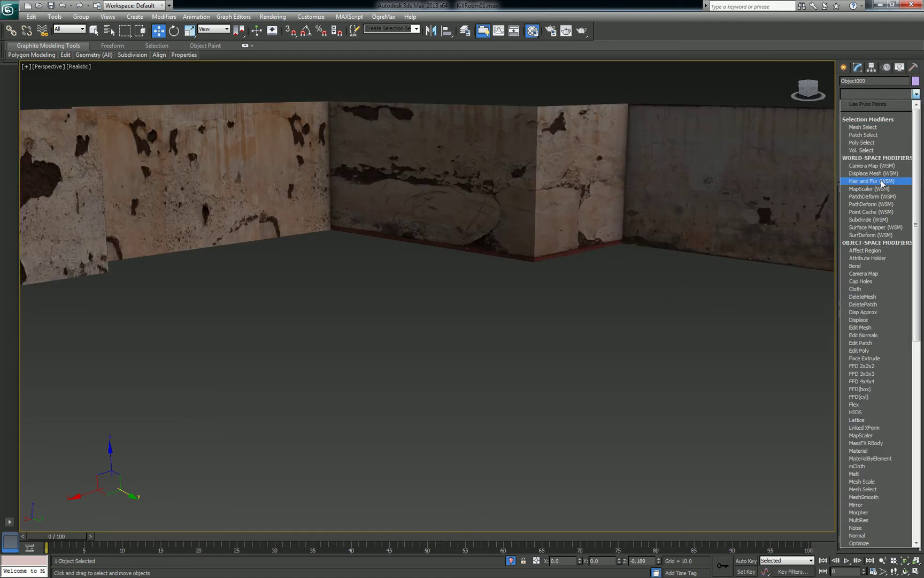
pyautogui.click(566, 210)
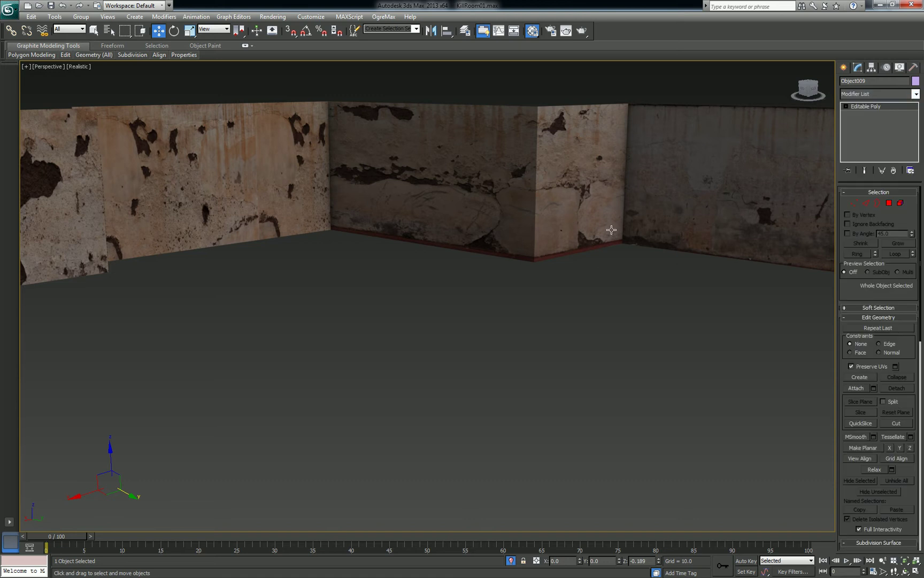
# - Select the wall object and sample its Multi/Sub-Object material into the first Material Editor slot
pyautogui.click(618, 242)
pyautogui.press('m')
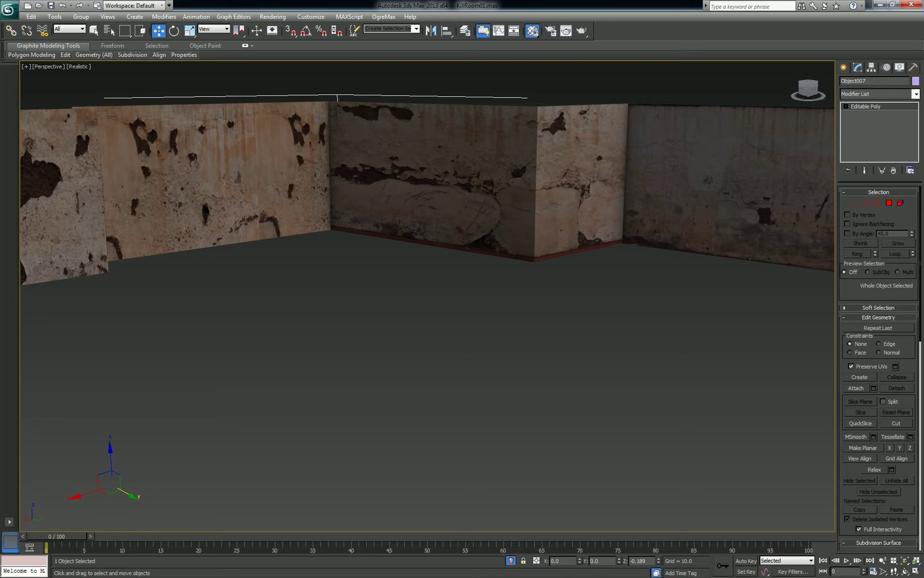
pyautogui.moveTo(53, 153); pyautogui.dragTo(609, 129)
pyautogui.click(496, 275)
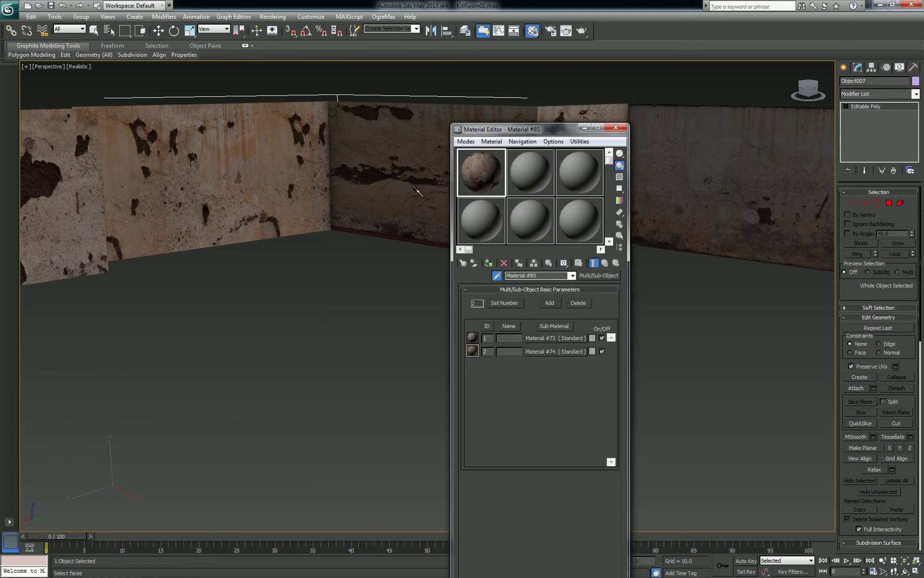
pyautogui.click(419, 192)
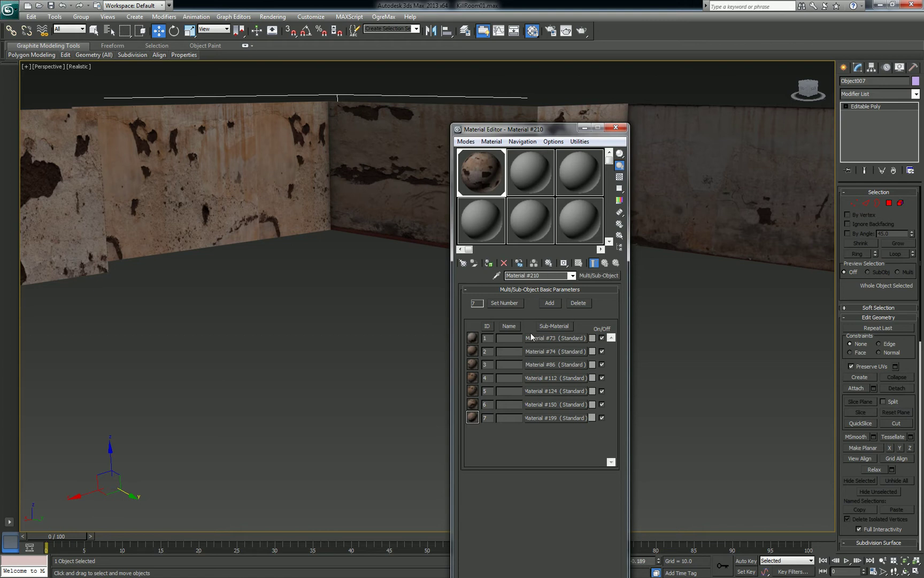
pyautogui.moveTo(321, 182); pyautogui.dragTo(317, 182)
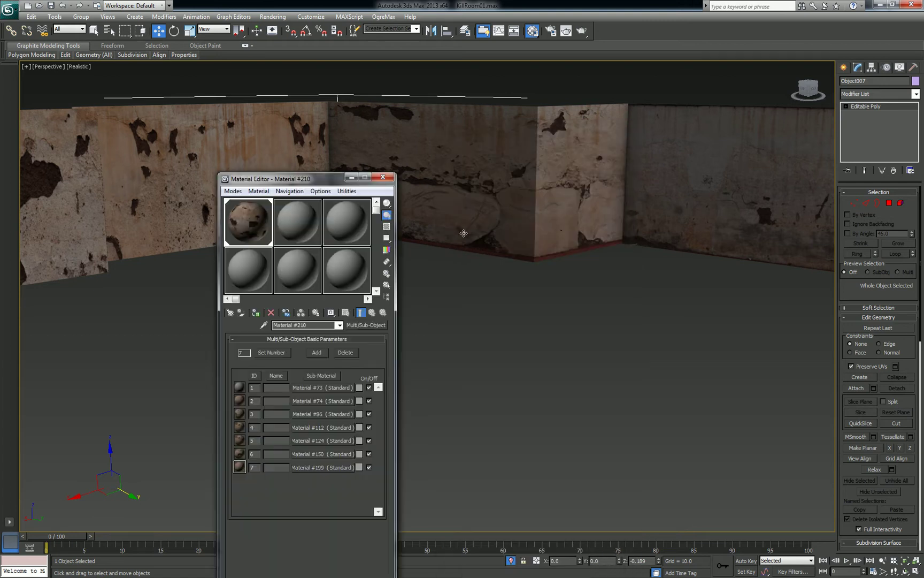
# - Select all wall polygons with material ID 2 to examine the ID assignment, and clear the selection
pyautogui.click(889, 203)
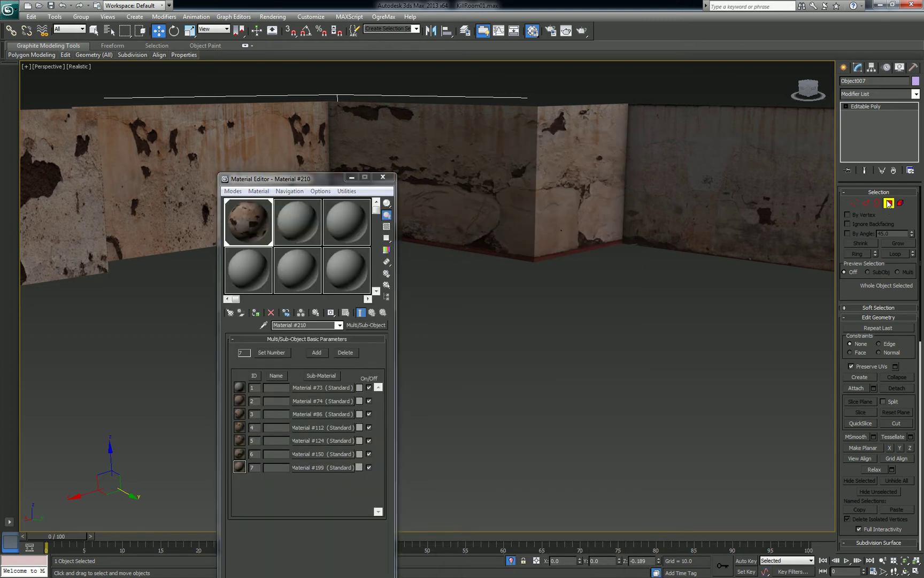
pyautogui.click(567, 223)
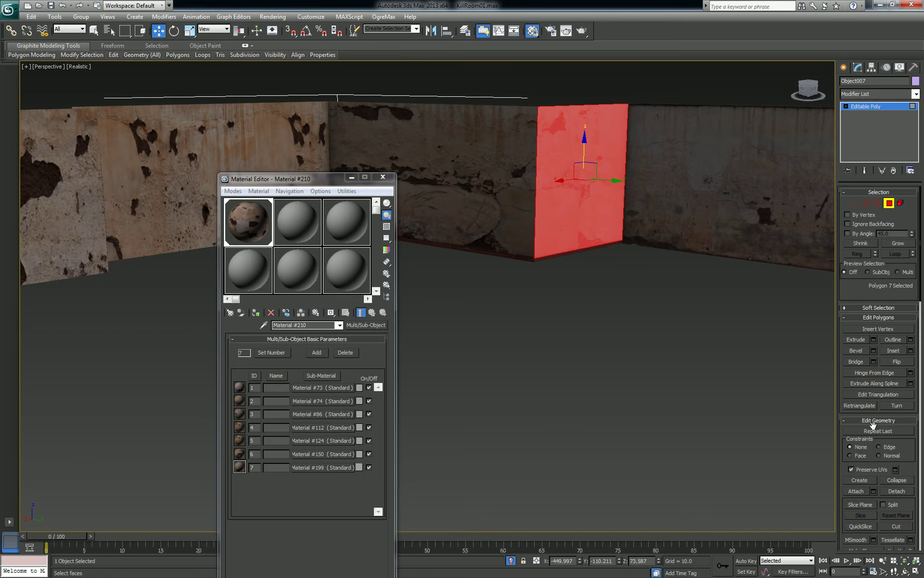
pyautogui.scroll(-10, 844, 464)
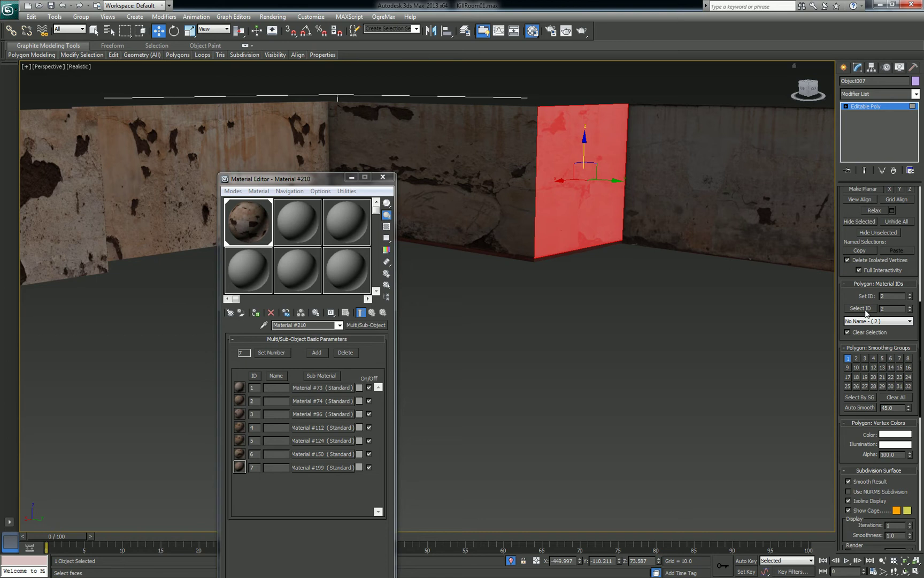
pyautogui.click(862, 308)
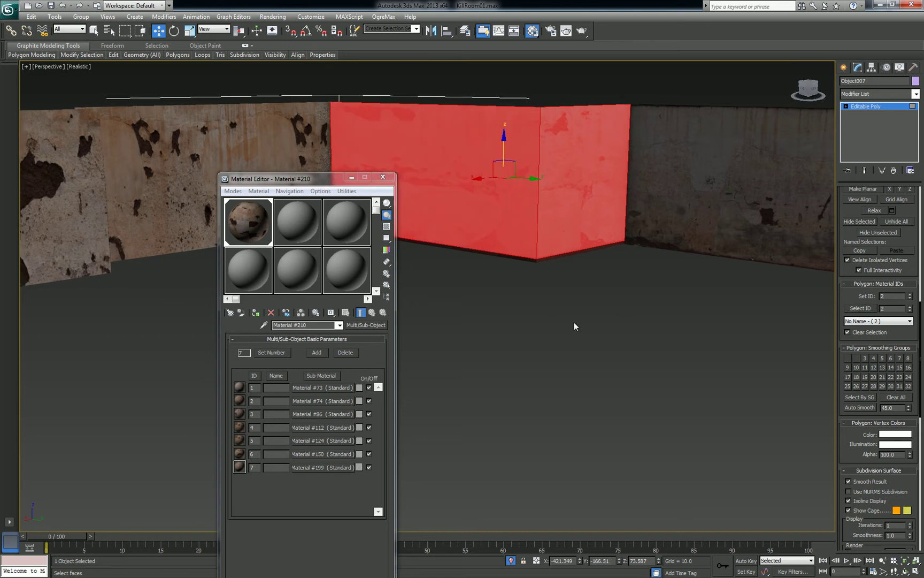
pyautogui.press('z')
pyautogui.keyDown('alt'); pyautogui.moveTo(579, 318); pyautogui.dragTo(690, 350, button='middle'); pyautogui.keyUp('alt')
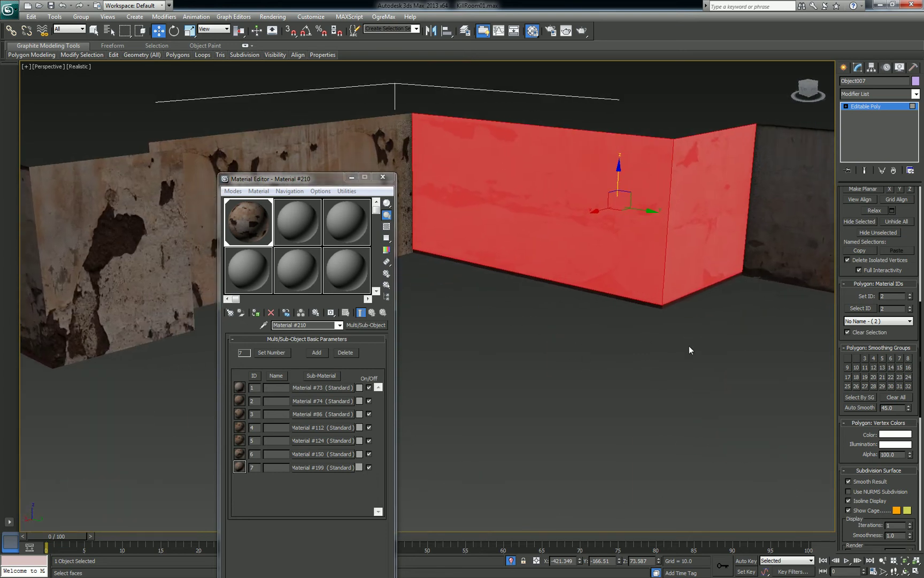
pyautogui.click(734, 310)
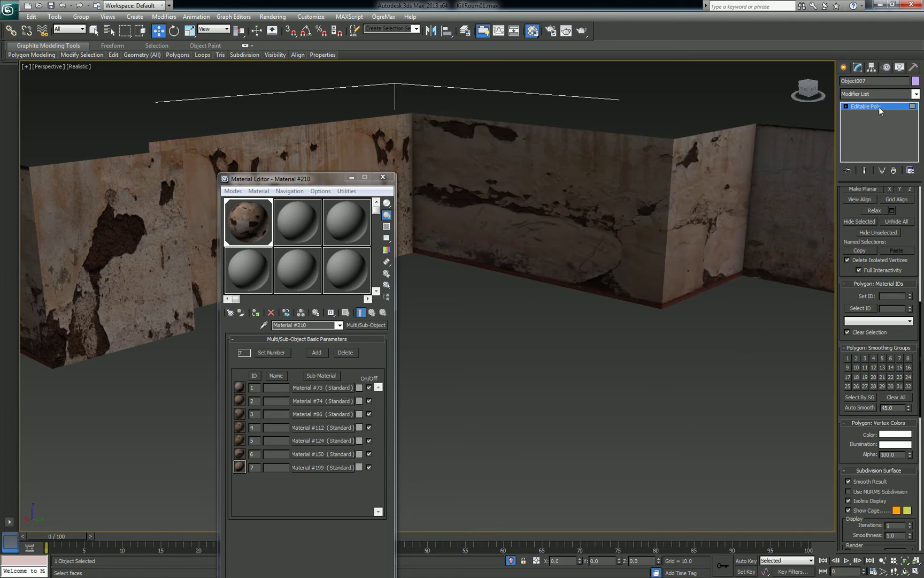
# - Select the two adjoining wall polygons at the outer corner and check their material ID
pyautogui.press('4')
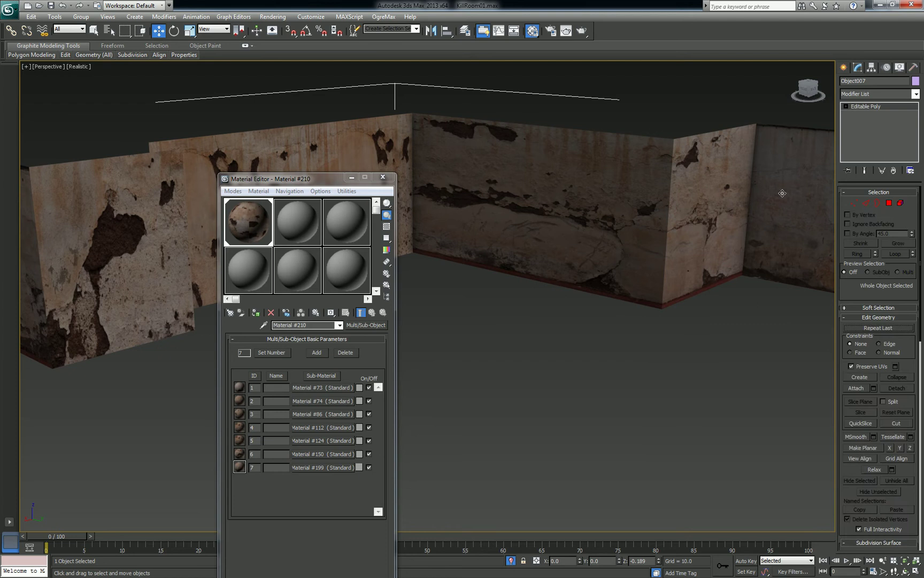
pyautogui.press('4')
pyautogui.click(671, 210)
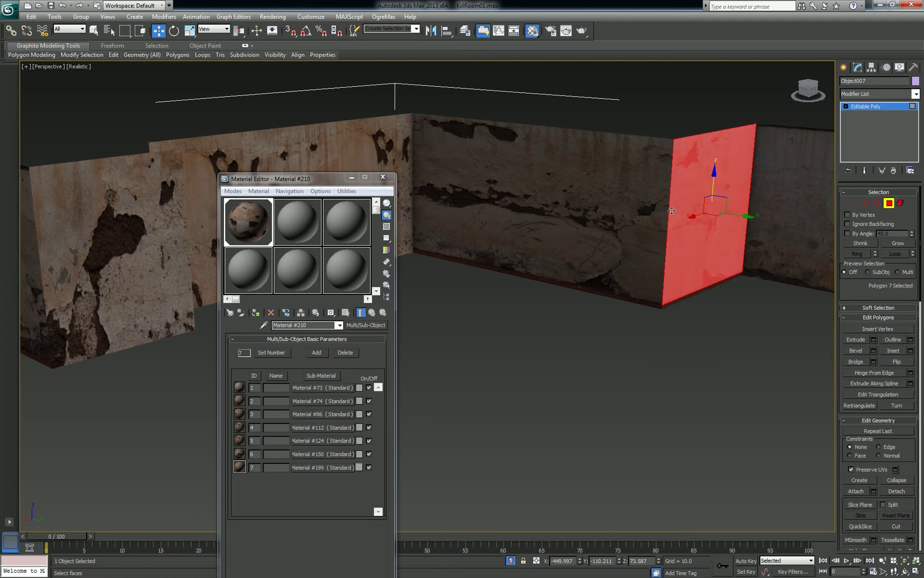
pyautogui.keyDown('ctrl'); pyautogui.click(658, 216); pyautogui.keyUp('ctrl')
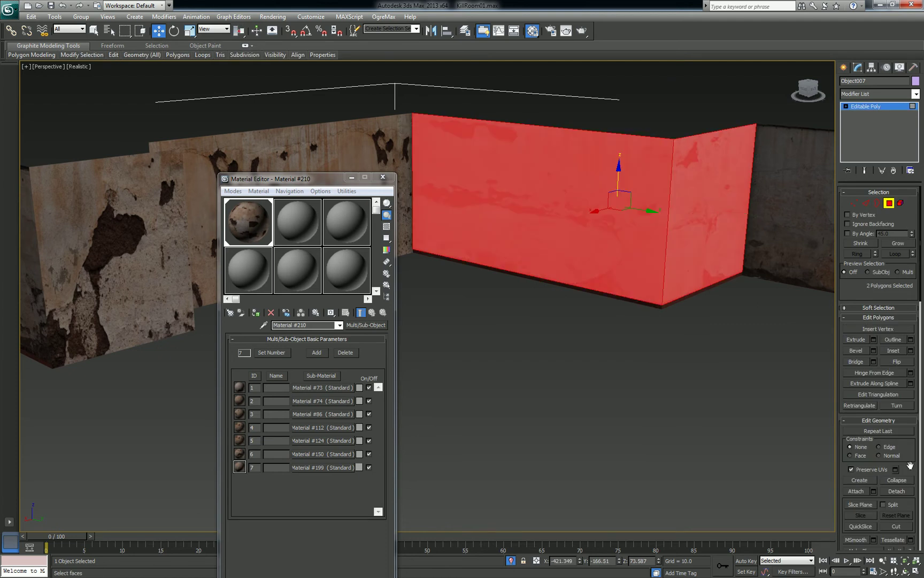
pyautogui.moveTo(909, 466); pyautogui.dragTo(909, 214)
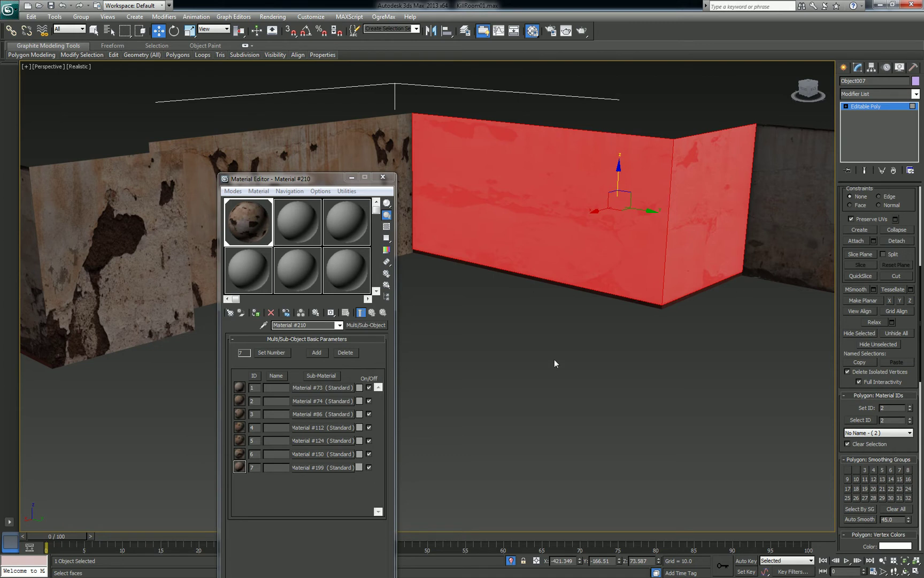
# - Place an instance of the ID 2 sub-material, Material #74, in the second Material Editor slot
pyautogui.click(313, 401)
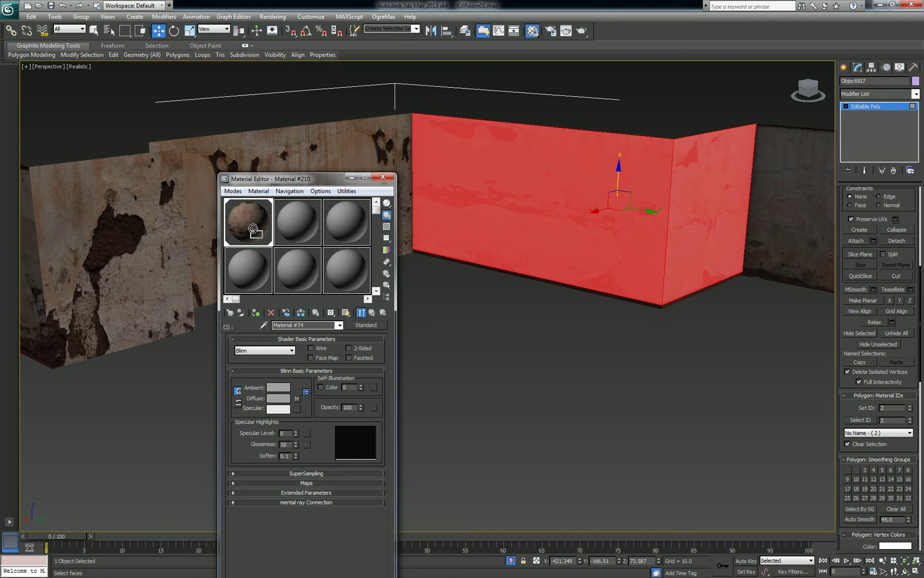
pyautogui.moveTo(253, 229); pyautogui.dragTo(306, 229)
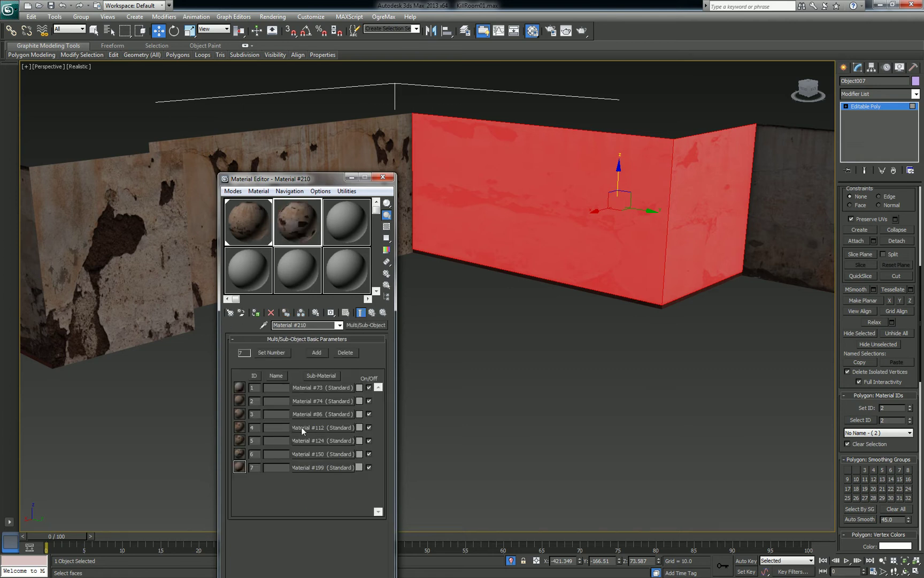
pyautogui.moveTo(301, 428); pyautogui.dragTo(291, 228)
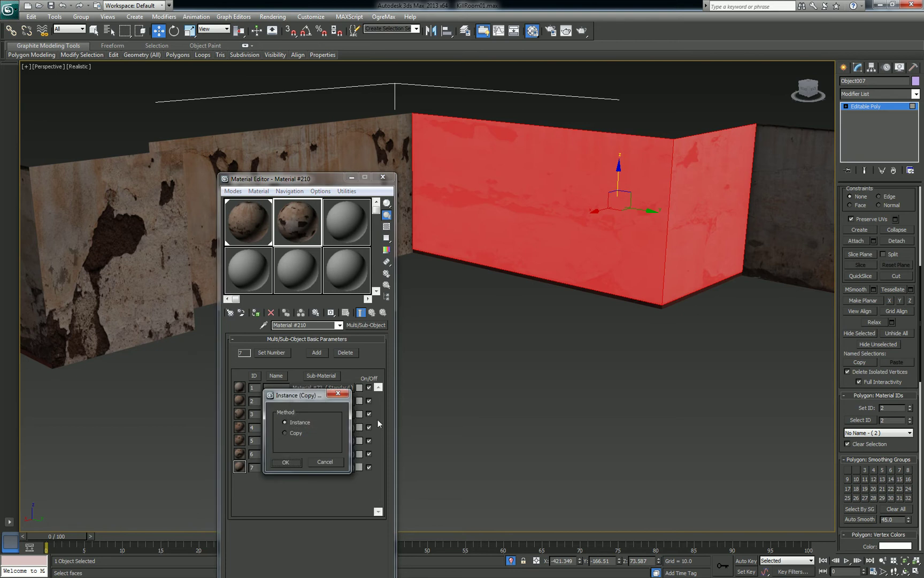
pyautogui.click(291, 463)
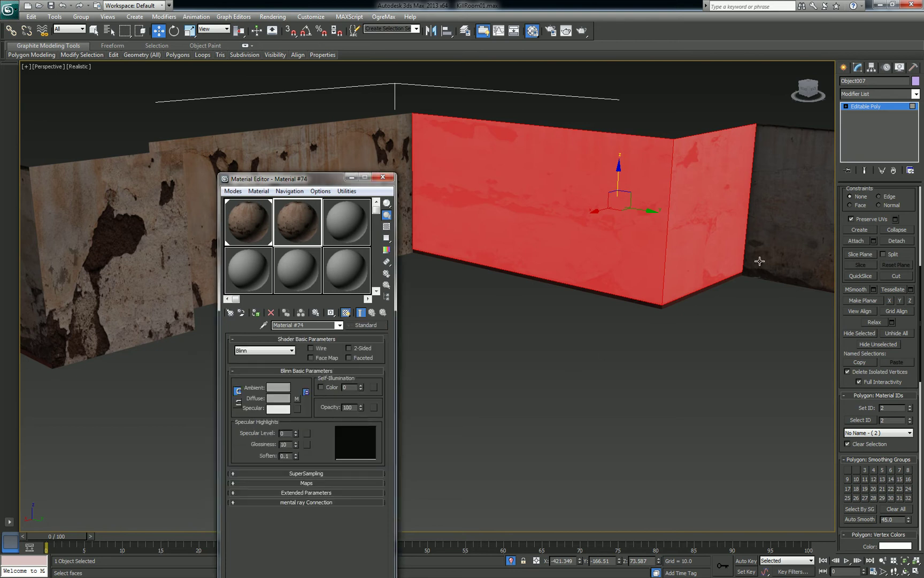
# - Leave polygon editing, select the baseboard strip Object009 and assign Material #74 to it
pyautogui.click(875, 107)
pyautogui.click(712, 318)
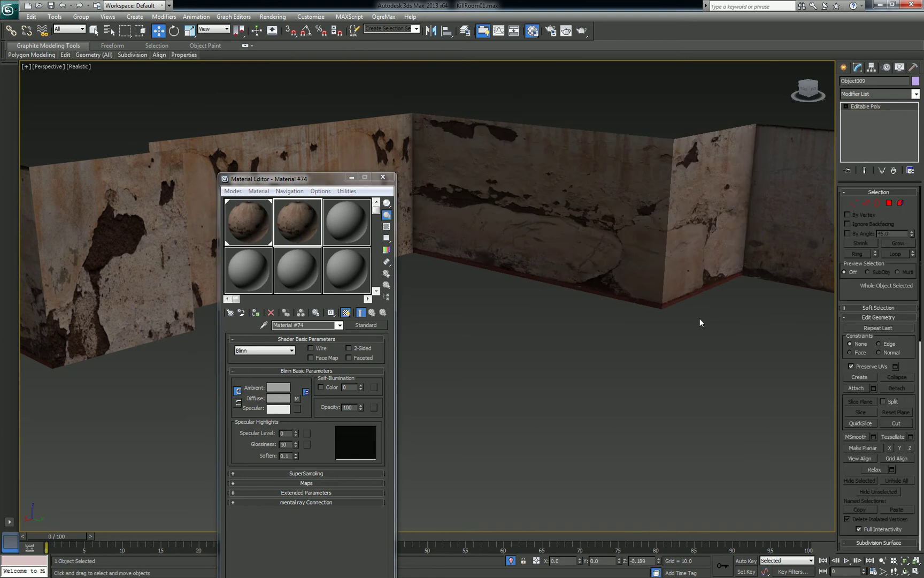
pyautogui.click(258, 315)
# - Add an Unwrap UVW modifier to the baseboard strip and open its UV editor
pyautogui.keyDown('alt'); pyautogui.moveTo(487, 354); pyautogui.dragTo(605, 368, button='middle'); pyautogui.keyUp('alt')
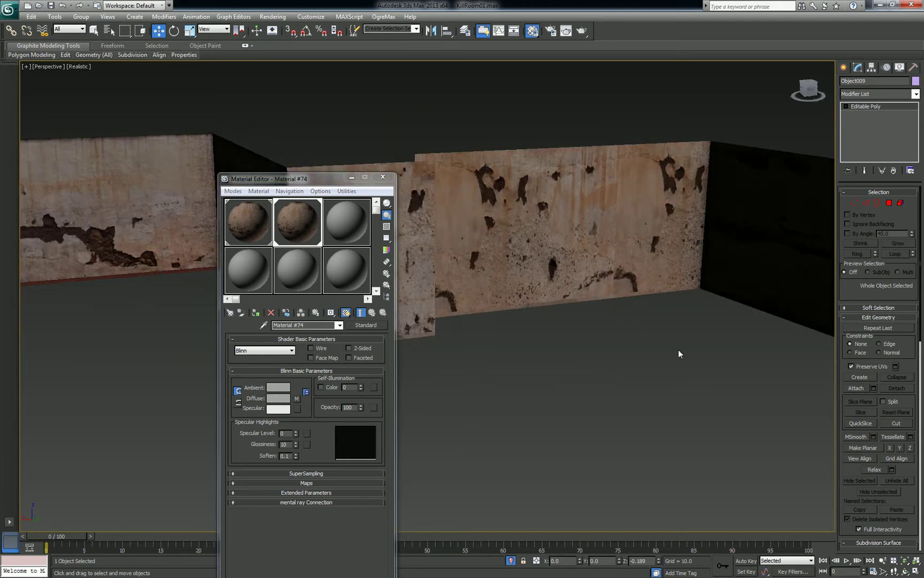
pyautogui.keyDown('alt'); pyautogui.moveTo(678, 352); pyautogui.dragTo(715, 309, button='middle'); pyautogui.keyUp('alt')
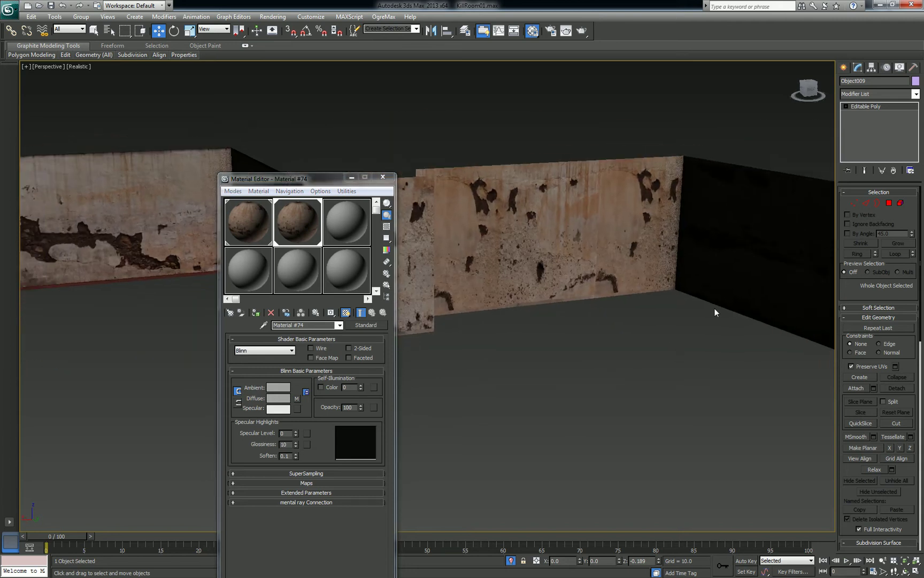
pyautogui.click(916, 94)
pyautogui.scroll(-3, 883, 254)
pyautogui.scroll(-5, 883, 253)
pyautogui.click(877, 254)
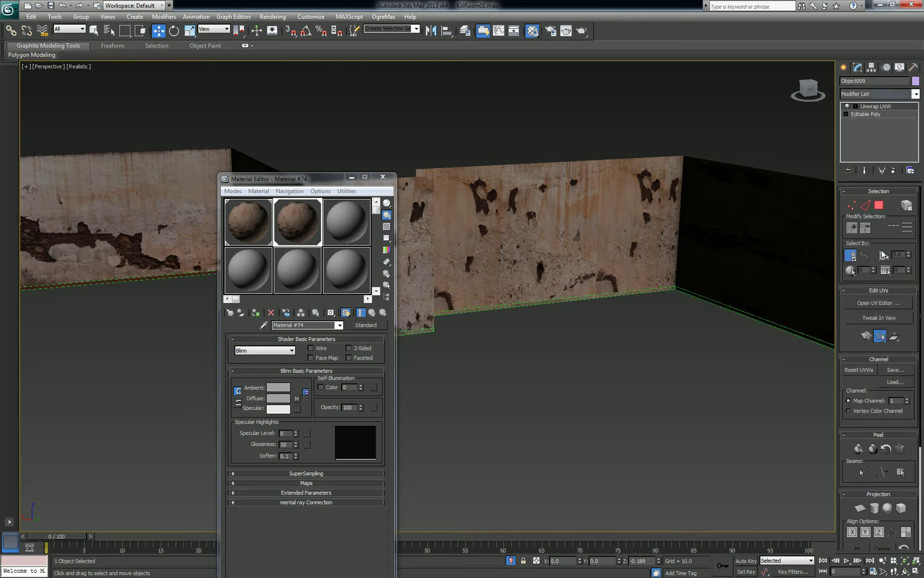
pyautogui.click(879, 303)
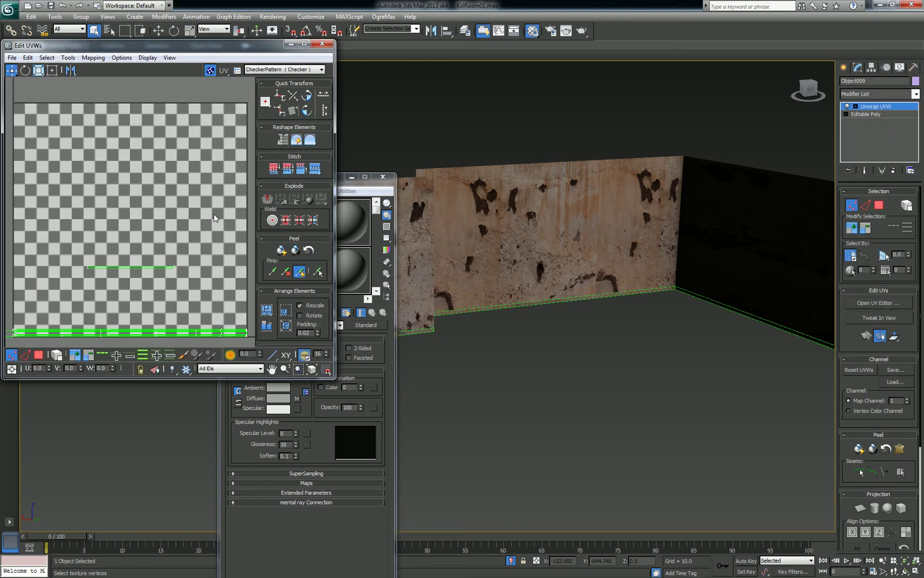
# - Display the plaster texture Map #26 (PlasterDamaged049) as the UV editor background
pyautogui.scroll(-5, 148, 207)
pyautogui.scroll(3, 150, 208)
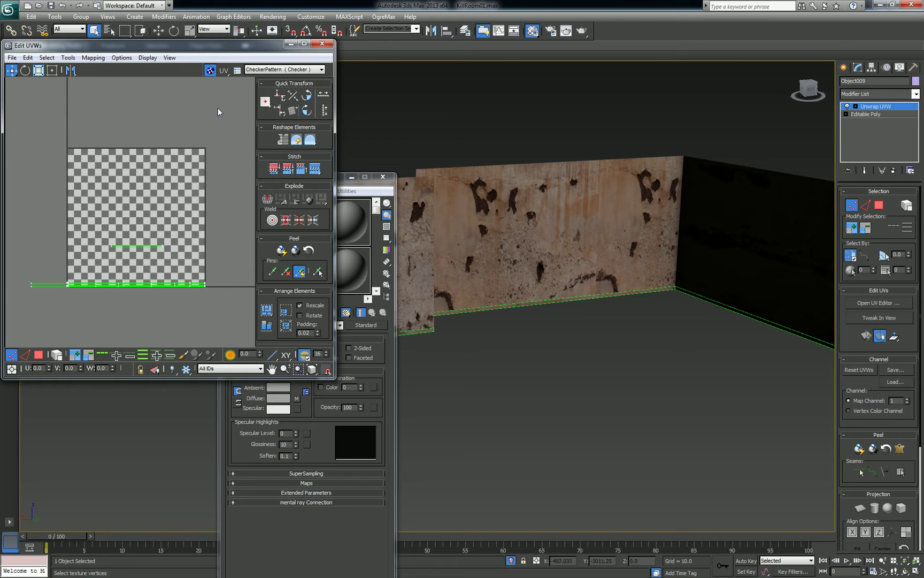
pyautogui.click(322, 70)
pyautogui.click(297, 85)
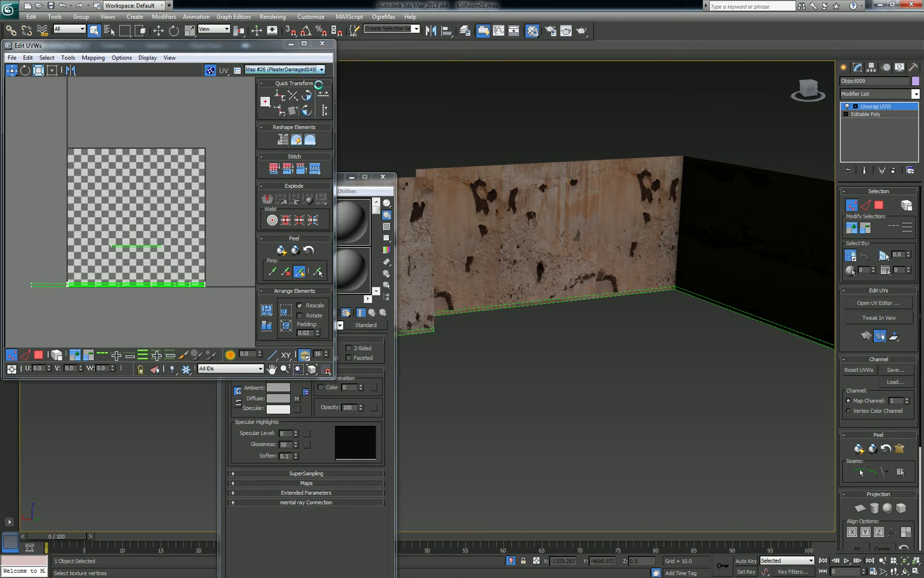
pyautogui.scroll(4, 183, 230)
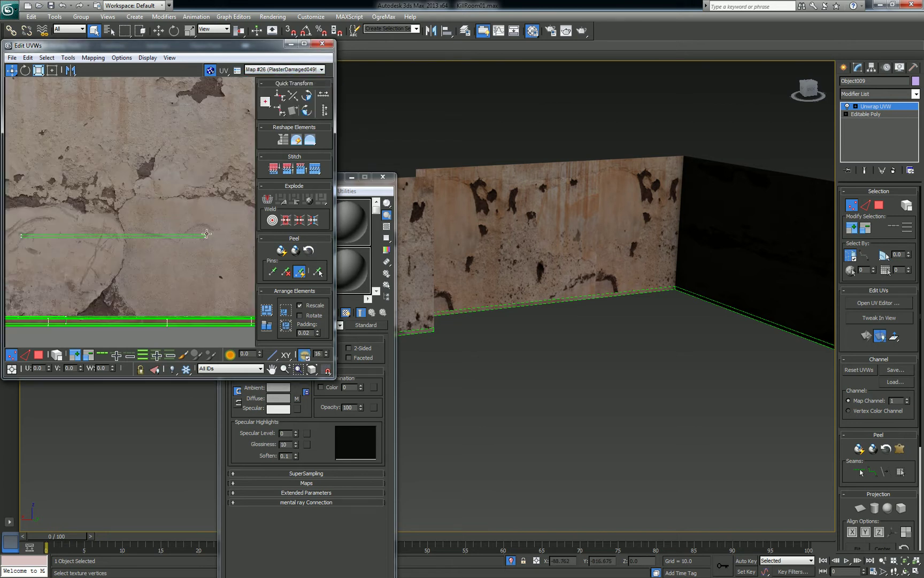
pyautogui.moveTo(205, 241); pyautogui.dragTo(210, 238, button='middle')
pyautogui.moveTo(524, 336); pyautogui.dragTo(667, 328, button='middle')
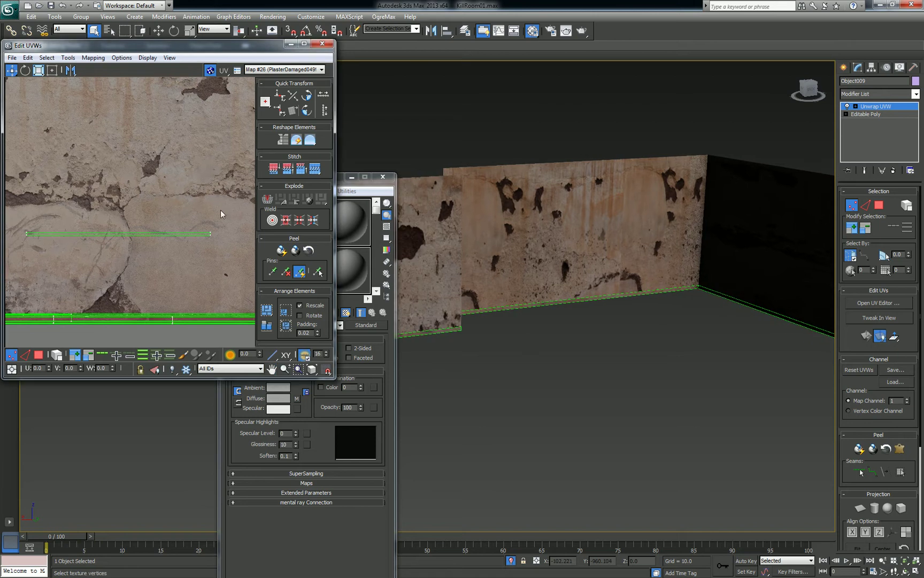
# - Select the vertices at both ends of the stray UV strip and move it down to the texture's bottom band
pyautogui.click(208, 236)
pyautogui.click(212, 240)
pyautogui.moveTo(212, 240); pyautogui.dragTo(211, 231)
pyautogui.scroll(-3, 218, 237)
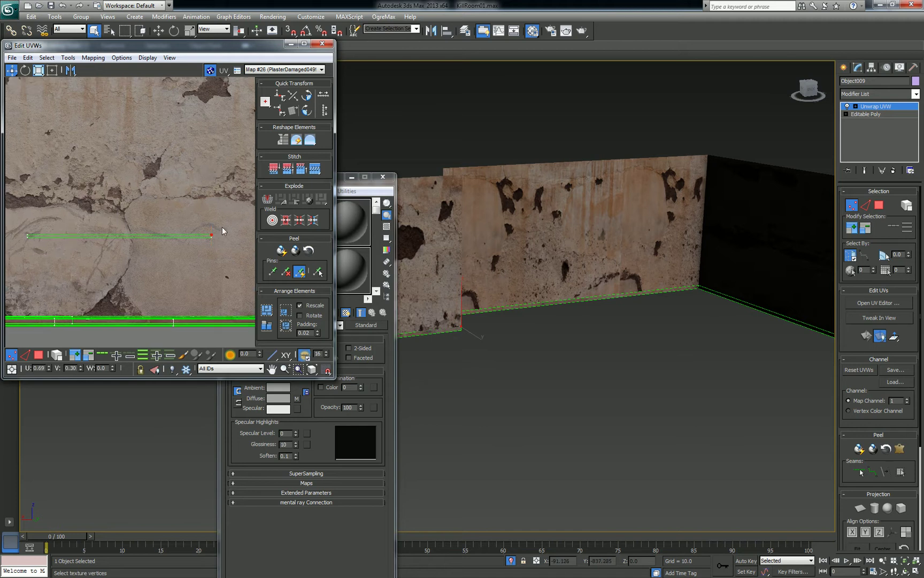
pyautogui.keyDown('ctrl'); pyautogui.click(107, 231); pyautogui.keyUp('ctrl')
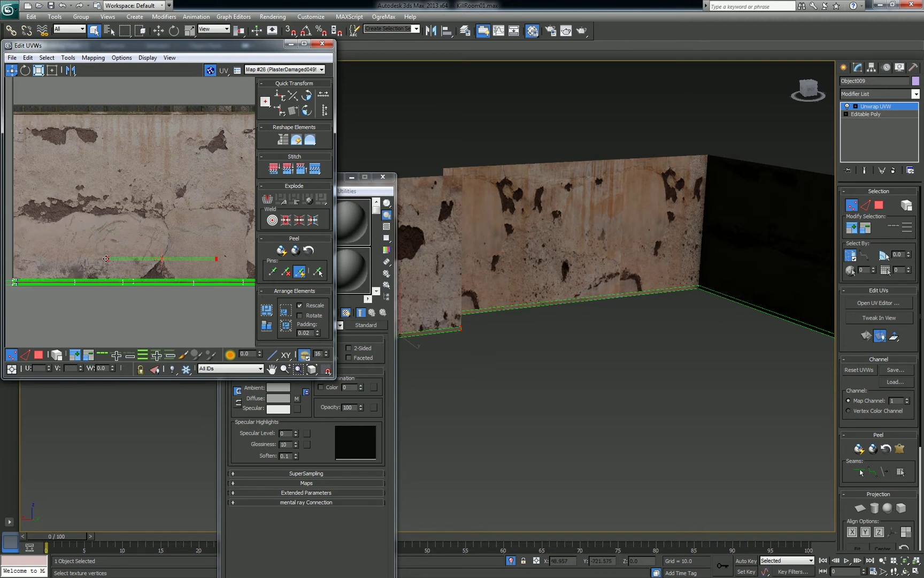
pyautogui.moveTo(107, 231); pyautogui.dragTo(101, 283)
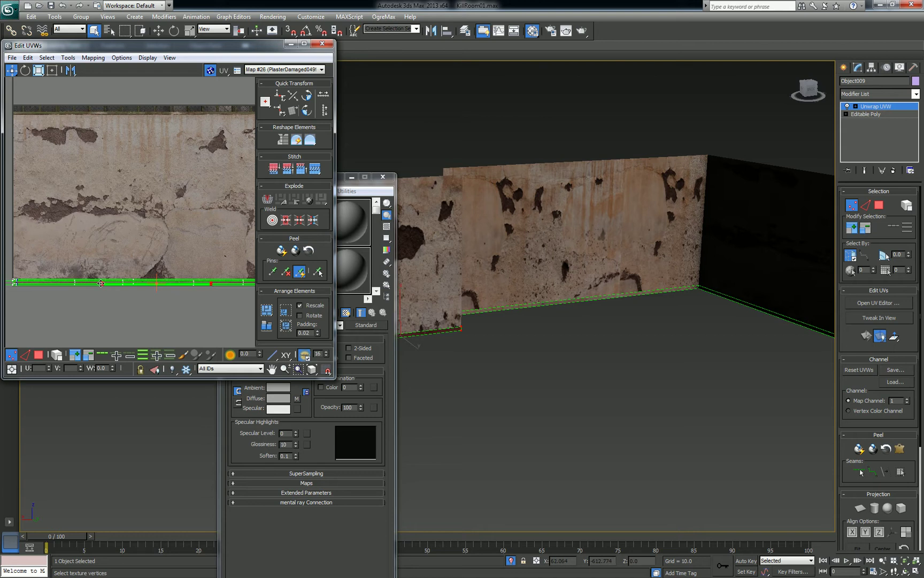
# - Adjust the moved UV strip vertically so it lies within the red baseboard band along the texture's lower edge
pyautogui.scroll(4, 153, 282)
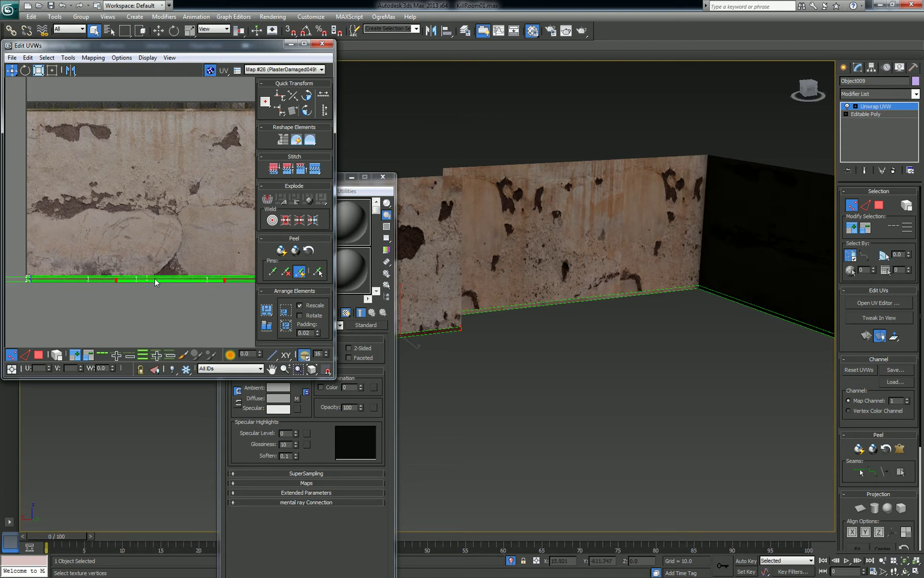
pyautogui.scroll(3, 123, 251)
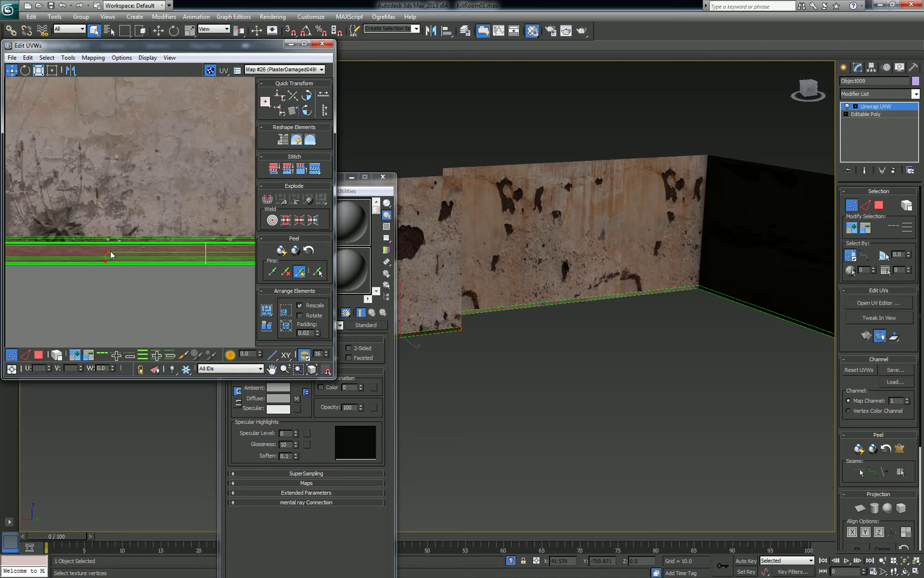
pyautogui.moveTo(104, 251); pyautogui.dragTo(110, 238)
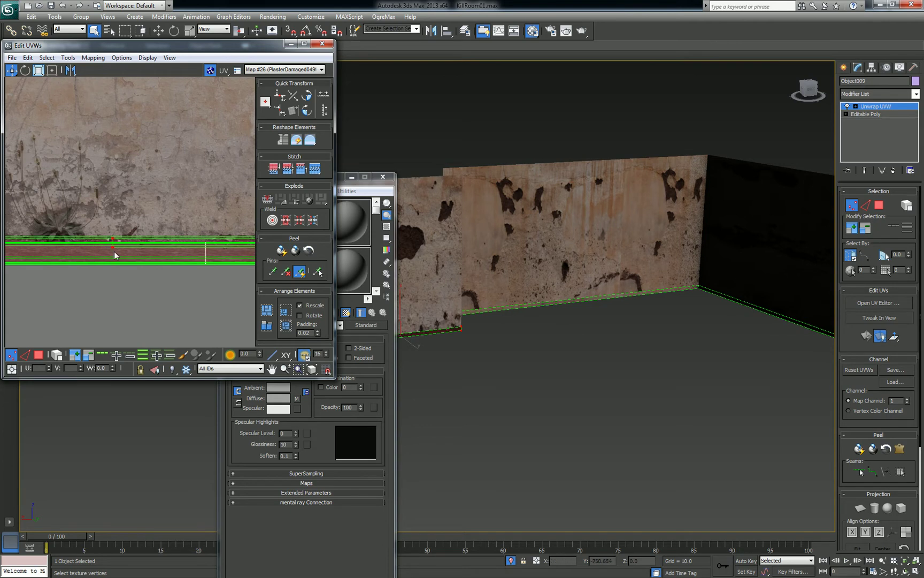
pyautogui.moveTo(150, 271); pyautogui.dragTo(35, 278, button='middle')
pyautogui.moveTo(128, 289); pyautogui.dragTo(53, 289, button='middle')
pyautogui.moveTo(139, 286); pyautogui.dragTo(93, 286, button='middle')
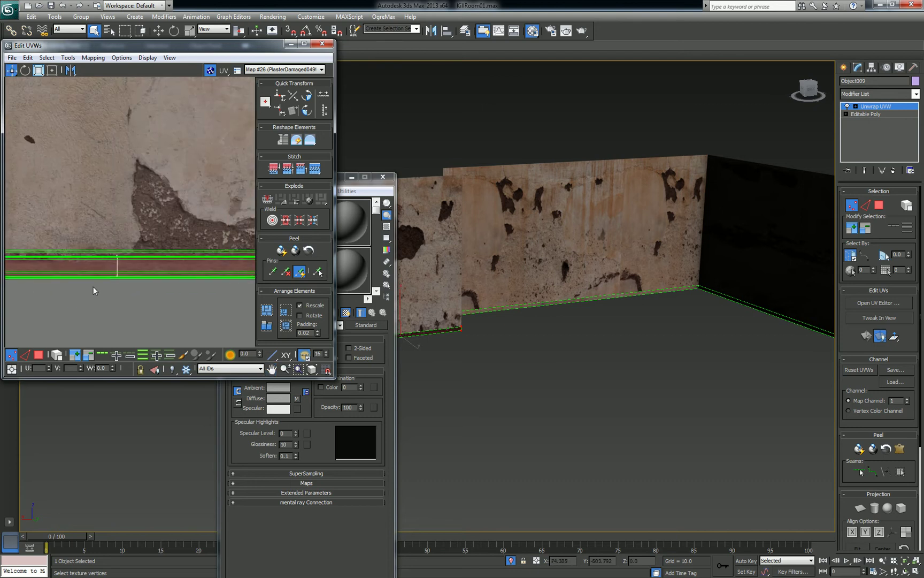
pyautogui.scroll(-5, 144, 281)
pyautogui.scroll(6, 160, 289)
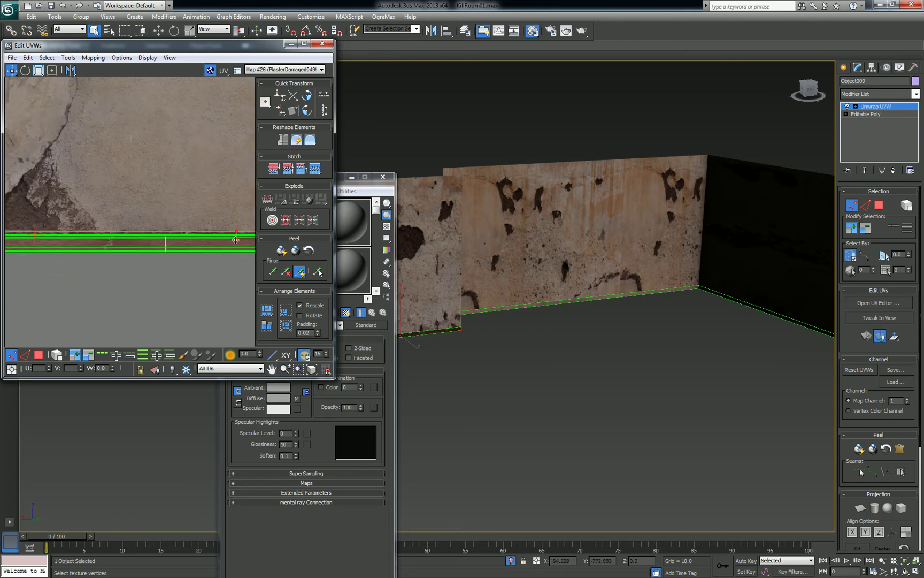
pyautogui.moveTo(236, 240); pyautogui.dragTo(233, 251)
pyautogui.click(241, 245)
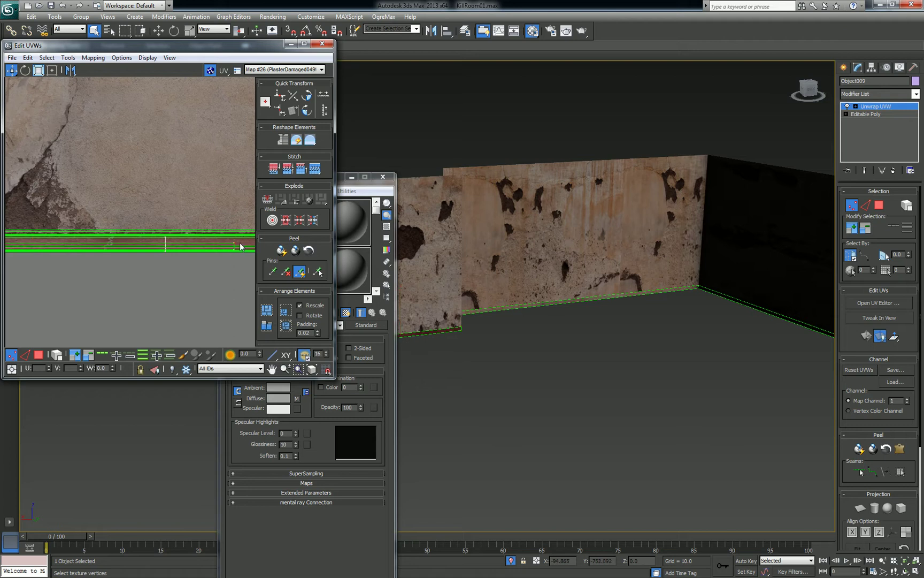
pyautogui.click(235, 243)
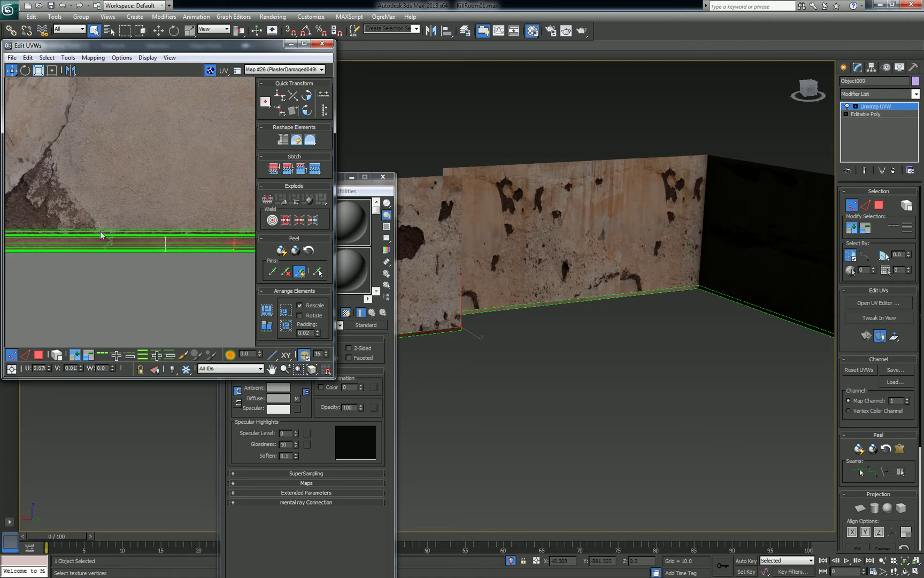
# - Select the UV strip's upper edge and move it up to the top of the red baseboard band
pyautogui.click(25, 355)
pyautogui.click(188, 248)
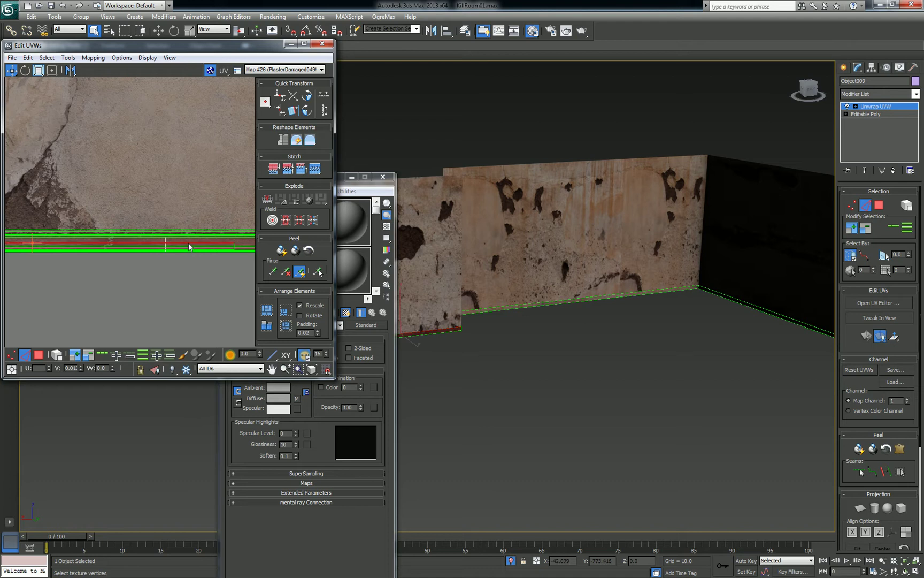
pyautogui.click(187, 233)
pyautogui.moveTo(188, 235); pyautogui.dragTo(188, 232)
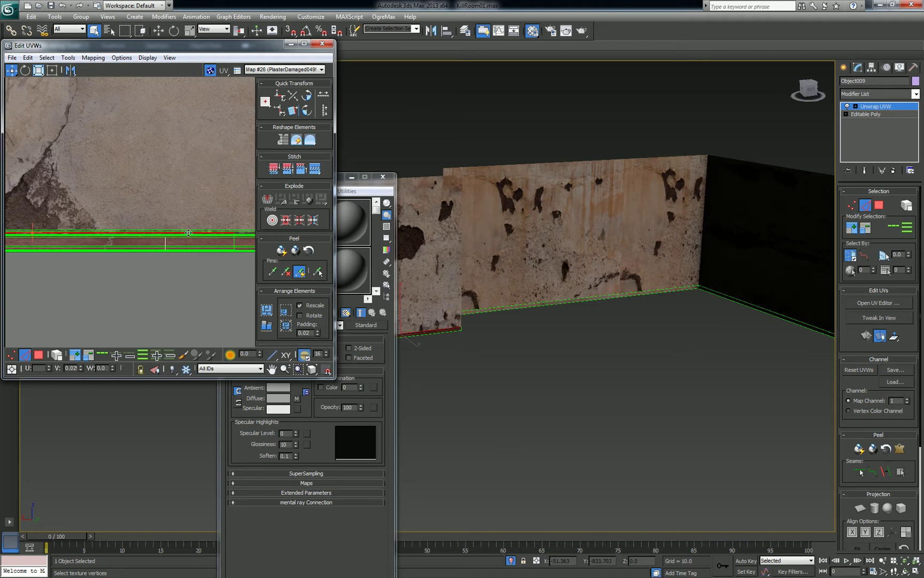
# - Select the upper row of UV vertices along the baseboard strips and align them horizontally
pyautogui.scroll(-6, 184, 290)
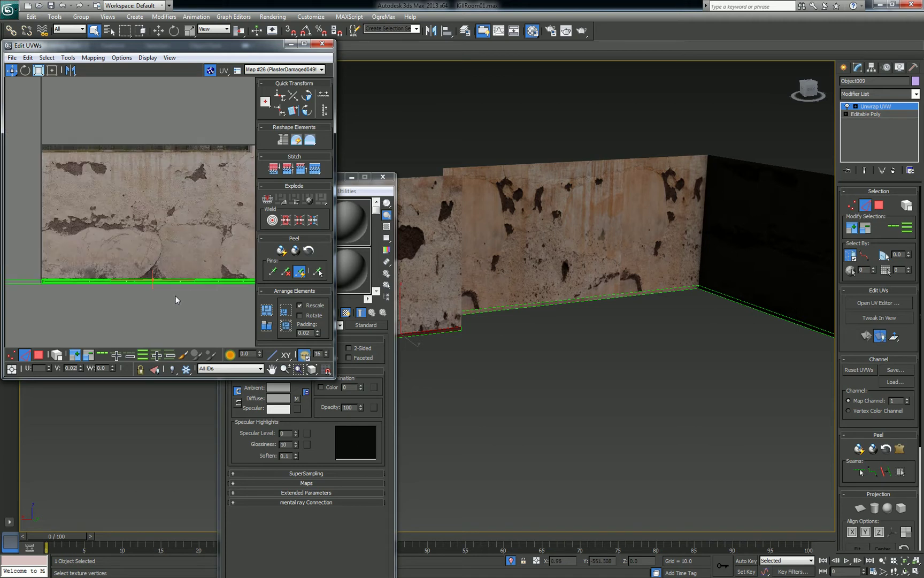
pyautogui.scroll(-2, 174, 296)
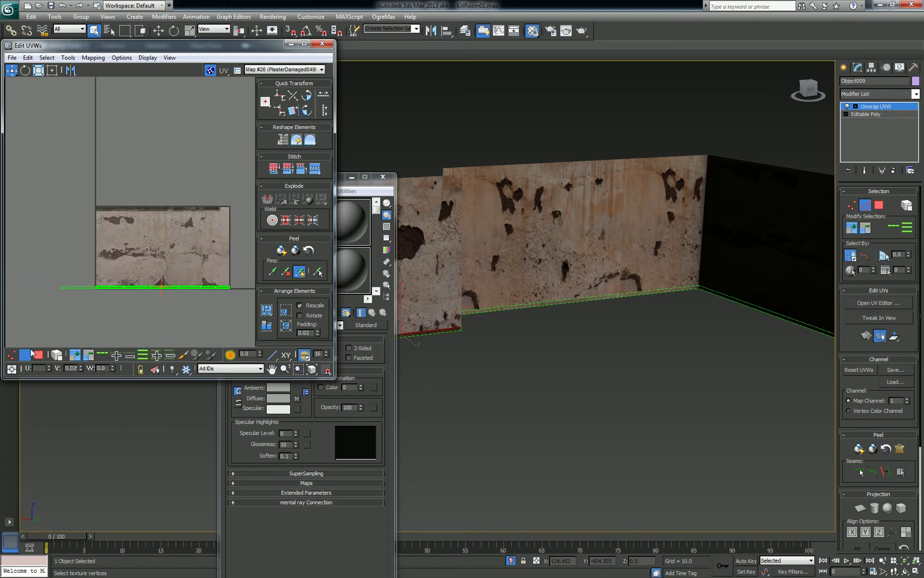
pyautogui.click(11, 354)
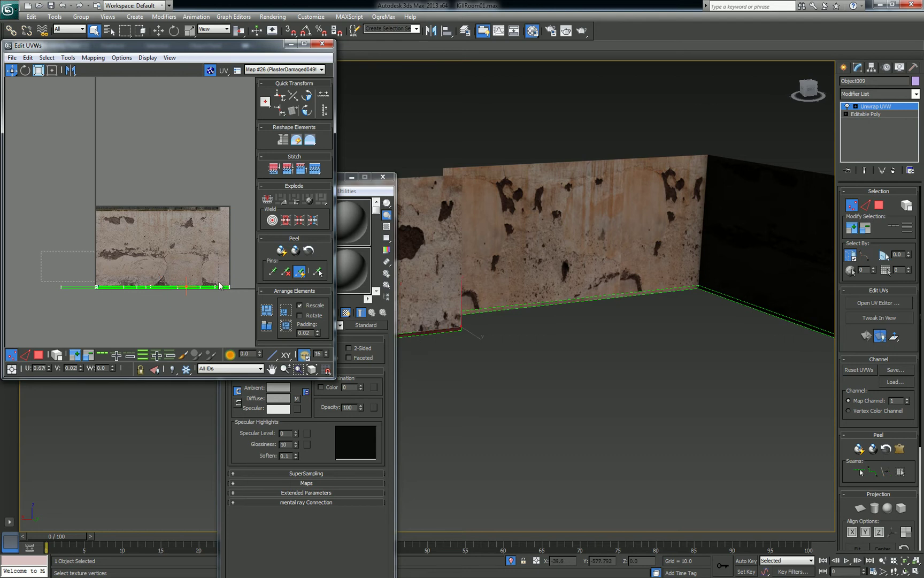
pyautogui.moveTo(235, 290); pyautogui.dragTo(236, 291)
pyautogui.scroll(3, 229, 296)
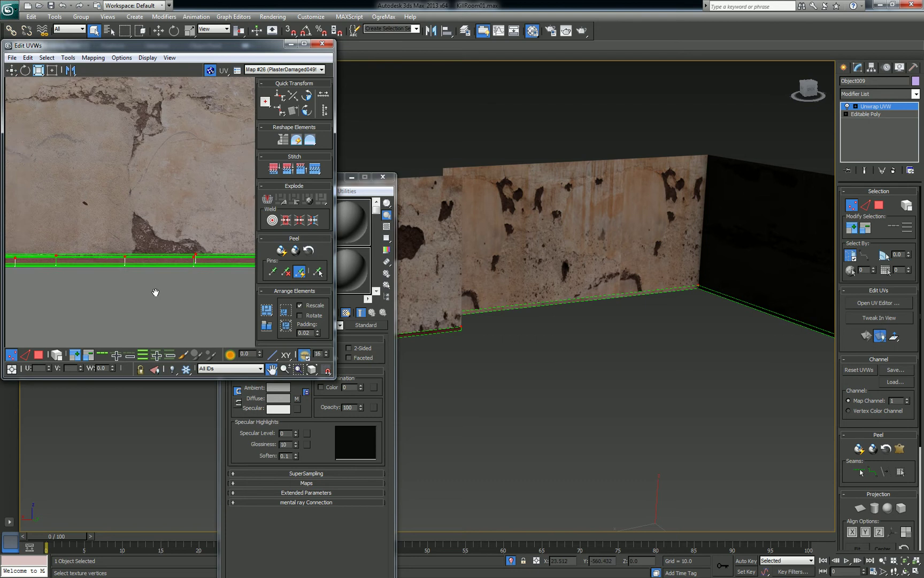
pyautogui.moveTo(172, 295); pyautogui.dragTo(202, 301, button='middle')
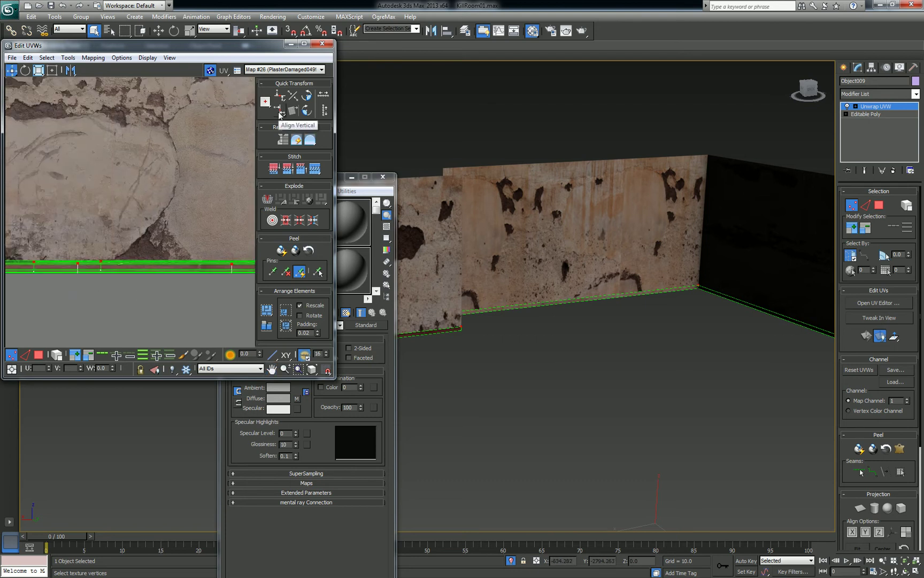
pyautogui.click(279, 97)
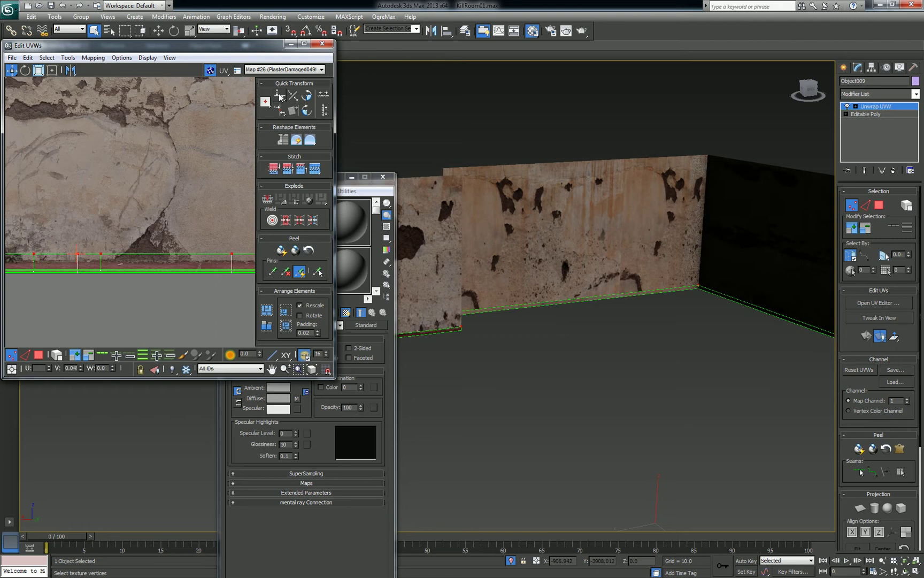
# - Select the lower row of UV vertices along the baseboard strips and align them horizontally
pyautogui.scroll(-3, 171, 219)
pyautogui.scroll(-3, 166, 238)
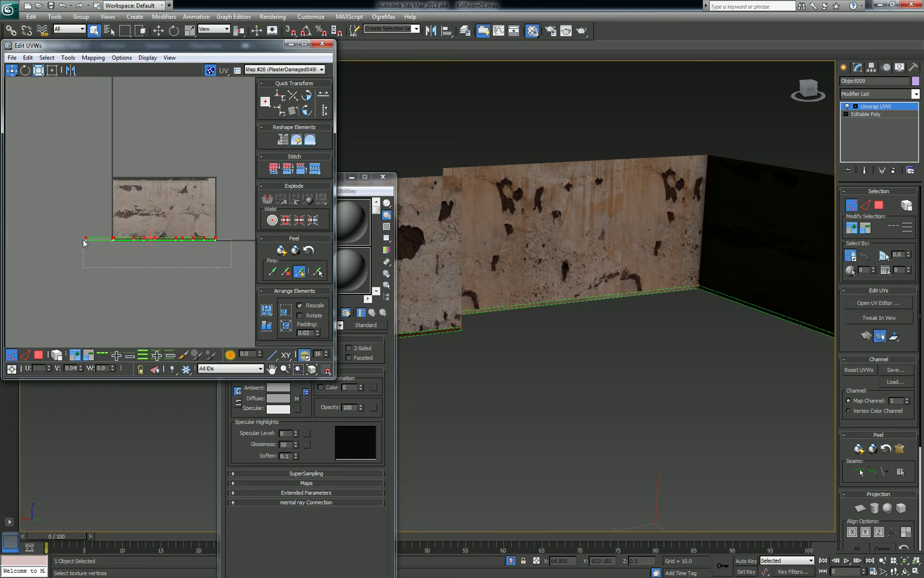
pyautogui.scroll(6, 160, 238)
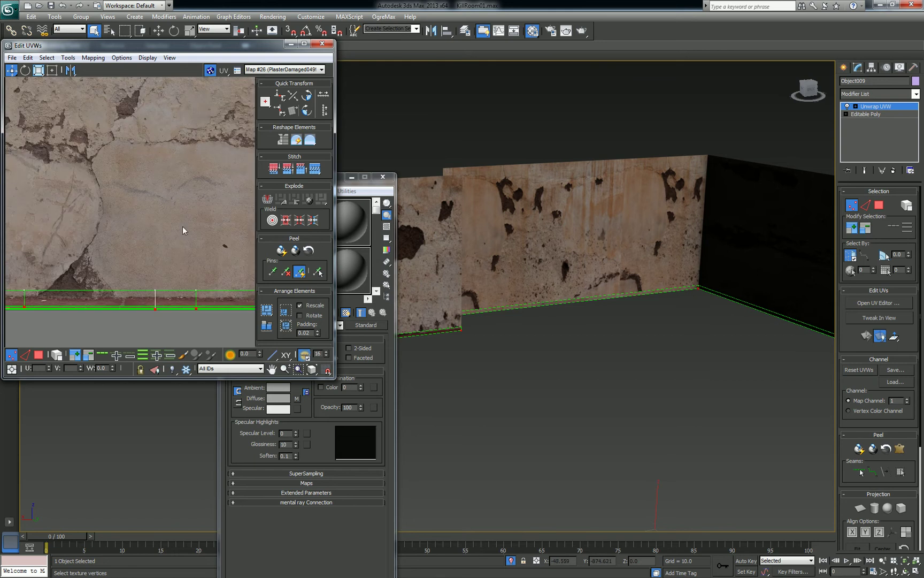
pyautogui.click(279, 96)
# - Constrain movement to vertical and move the aligned lower UV row down to the texture's bottom edge
pyautogui.scroll(-3, 184, 228)
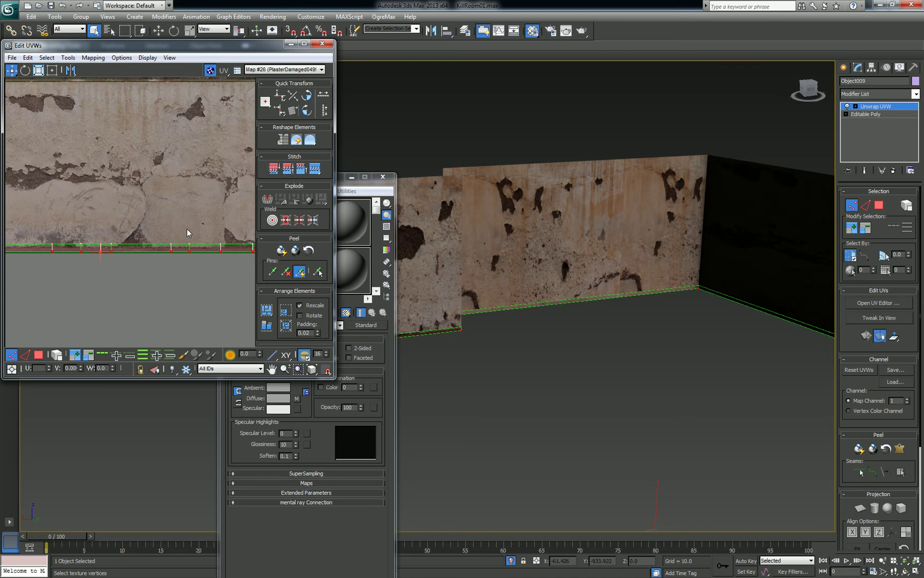
pyautogui.scroll(4, 193, 247)
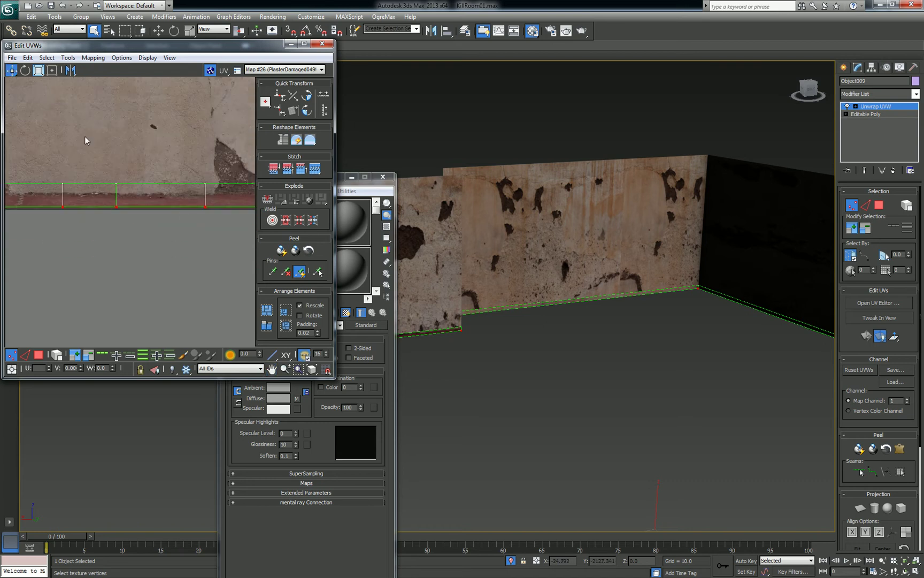
pyautogui.scroll(3, 143, 209)
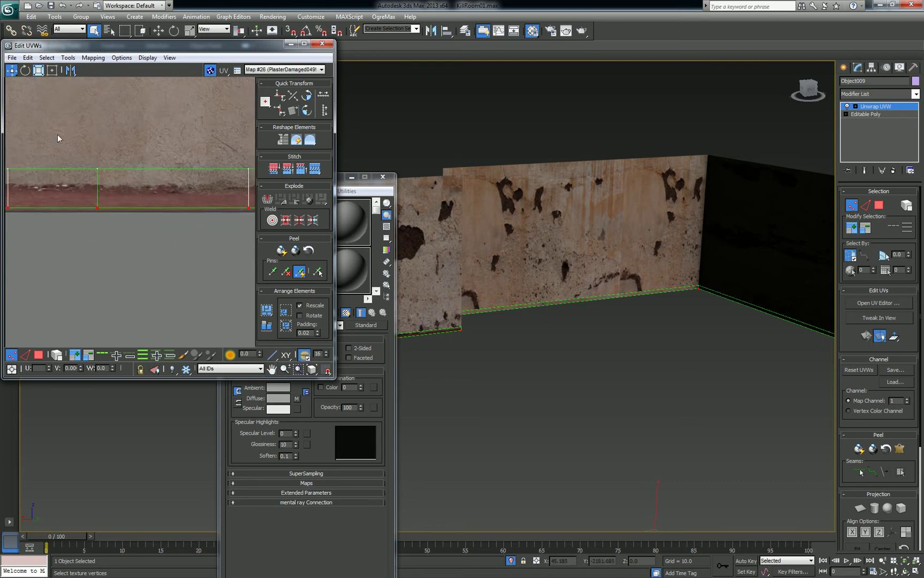
pyautogui.click(12, 73)
pyautogui.moveTo(12, 73); pyautogui.dragTo(11, 101)
pyautogui.moveTo(97, 209); pyautogui.dragTo(96, 212)
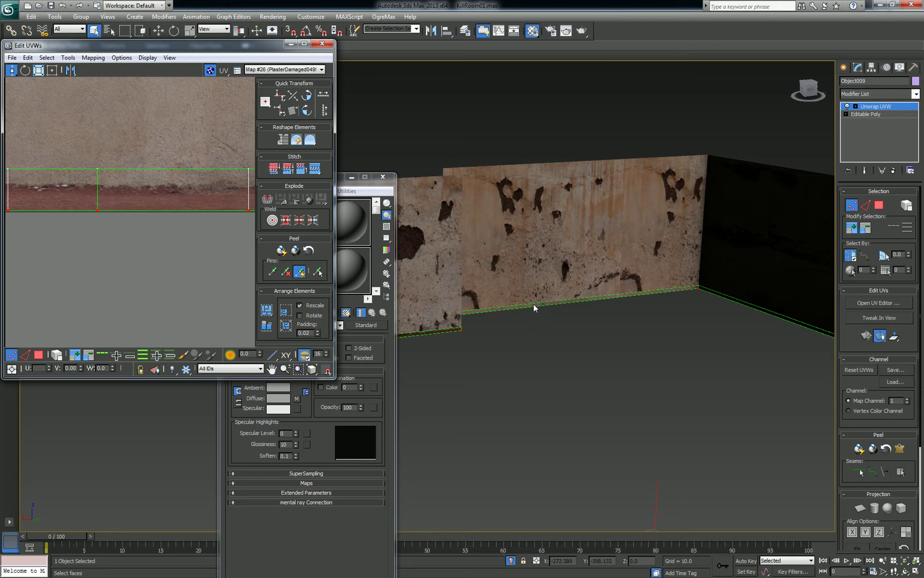
# - Select the upper row of UV vertices along the strips and lower it to the top of the red baseboard band
pyautogui.scroll(-6, 227, 243)
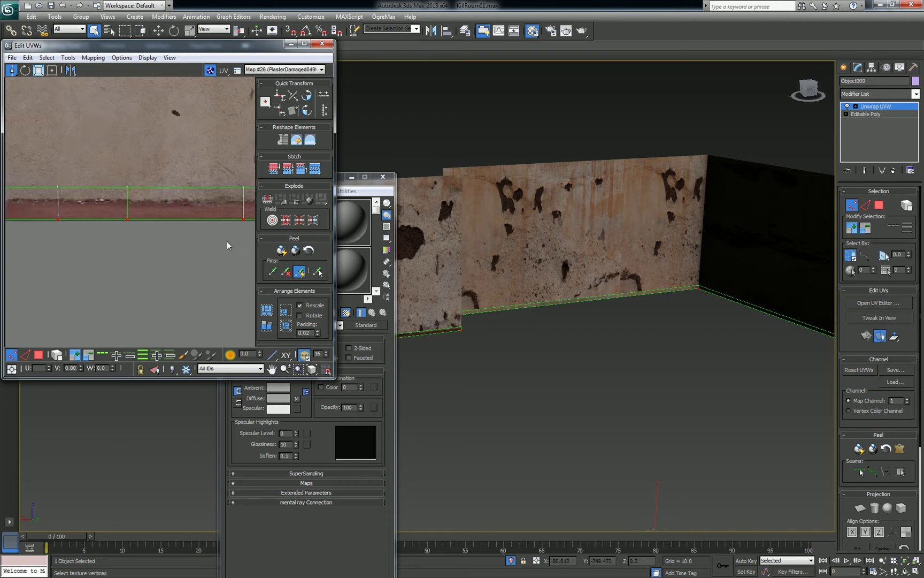
pyautogui.moveTo(188, 245); pyautogui.dragTo(152, 248, button='middle')
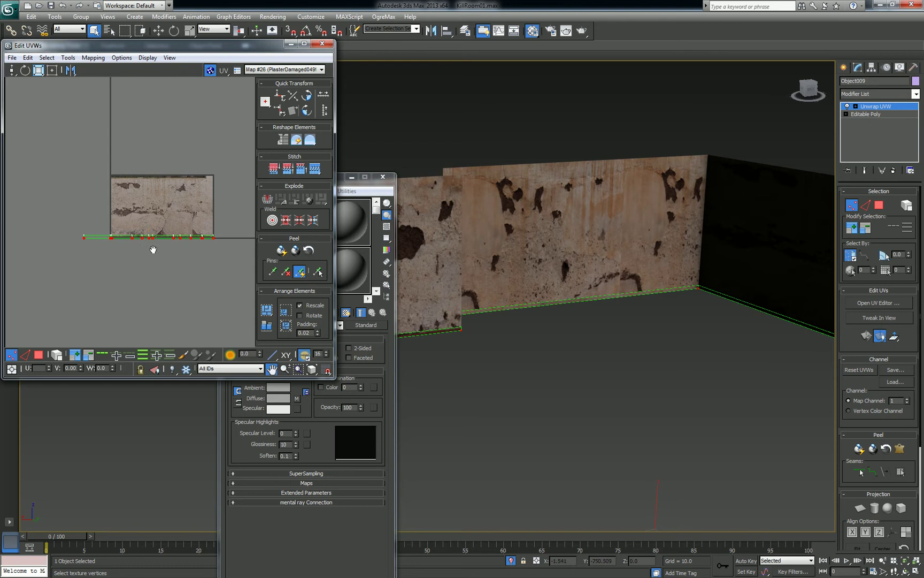
pyautogui.scroll(3, 203, 235)
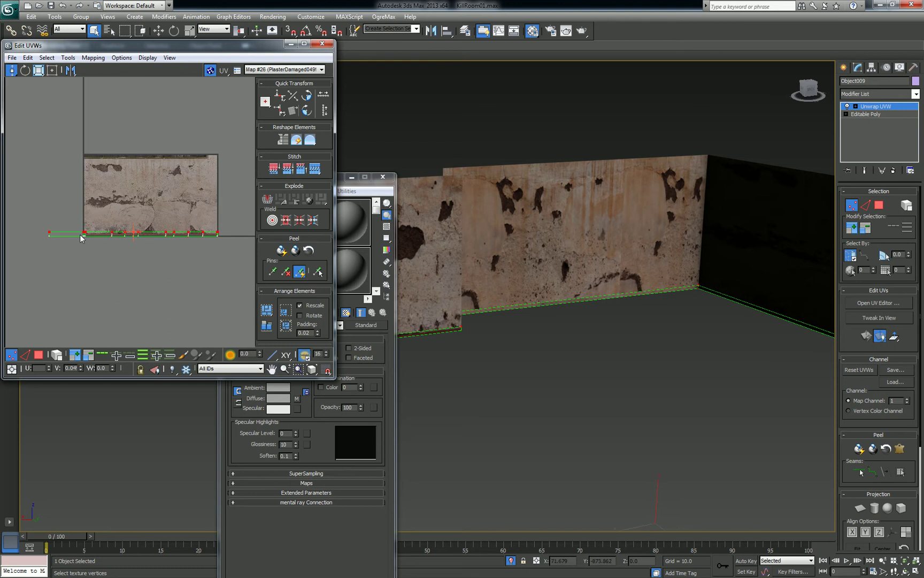
pyautogui.scroll(5, 160, 237)
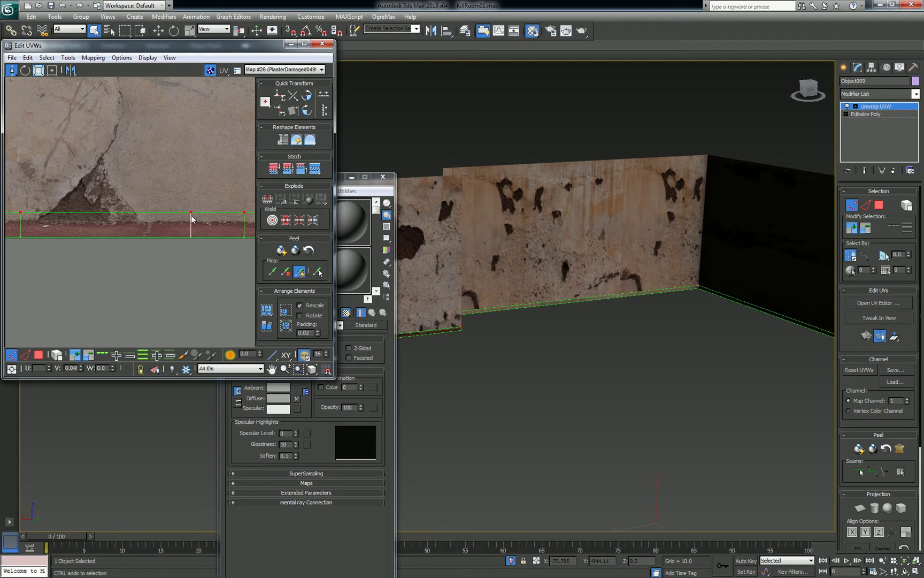
pyautogui.moveTo(194, 214); pyautogui.dragTo(186, 226)
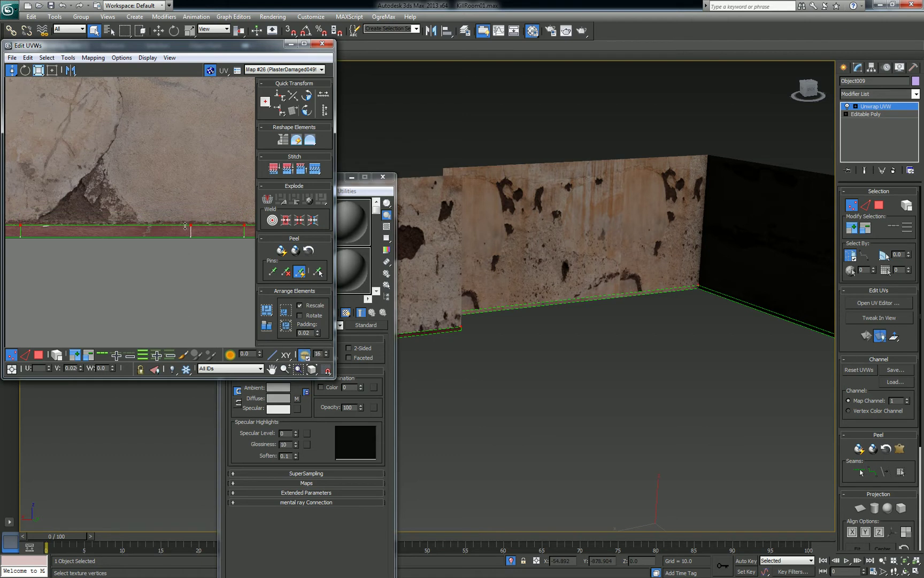
# - Select the long UV strip beyond the texture's right side and move it horizontally back over the texture
pyautogui.keyDown('alt'); pyautogui.moveTo(521, 325); pyautogui.dragTo(506, 308, button='middle'); pyautogui.keyUp('alt')
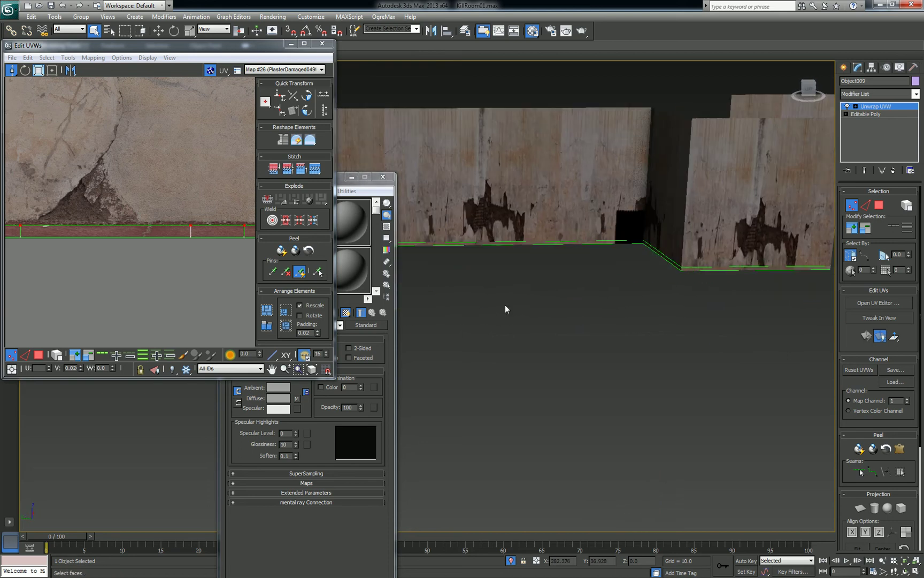
pyautogui.scroll(-5, 182, 235)
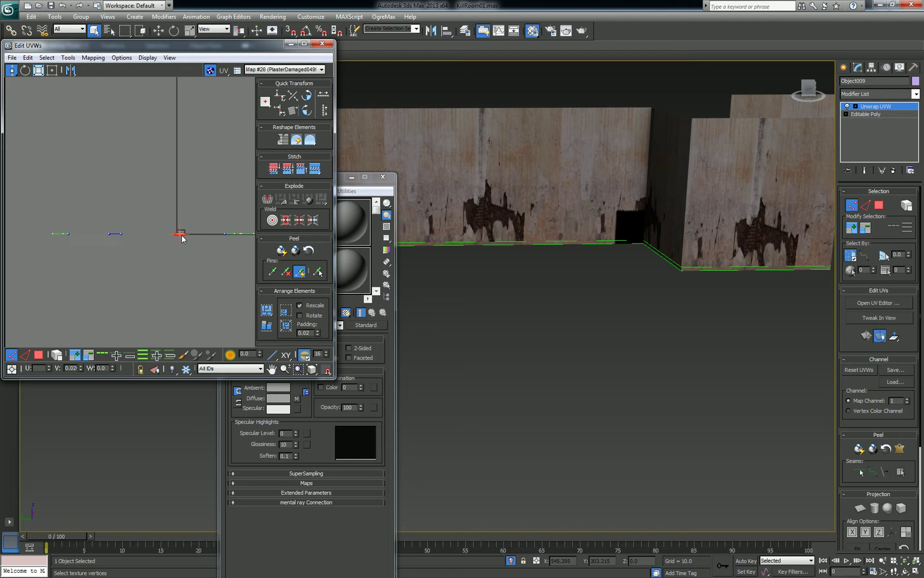
pyautogui.scroll(-1, 153, 248)
pyautogui.moveTo(138, 250); pyautogui.dragTo(107, 256, button='middle')
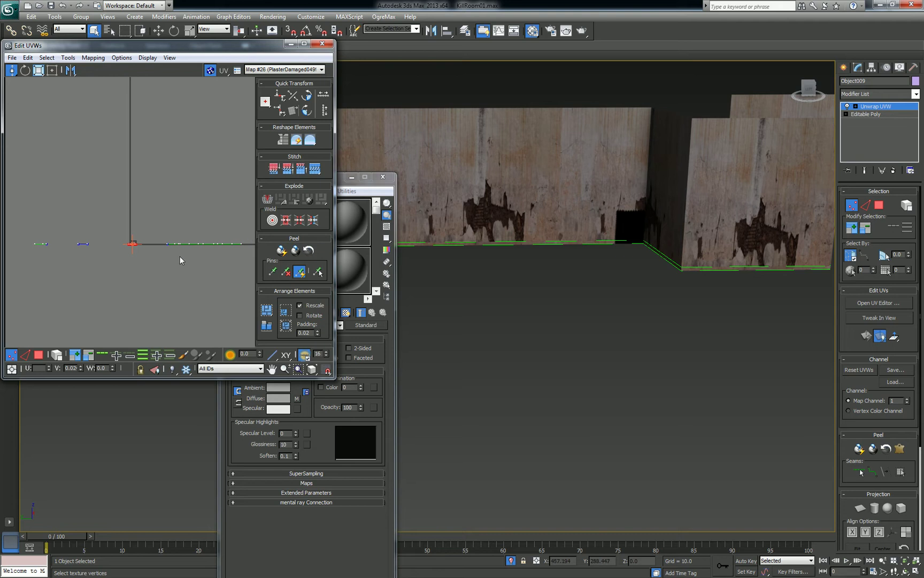
pyautogui.moveTo(150, 269); pyautogui.dragTo(149, 270)
pyautogui.scroll(5, 180, 250)
pyautogui.scroll(-2, 158, 246)
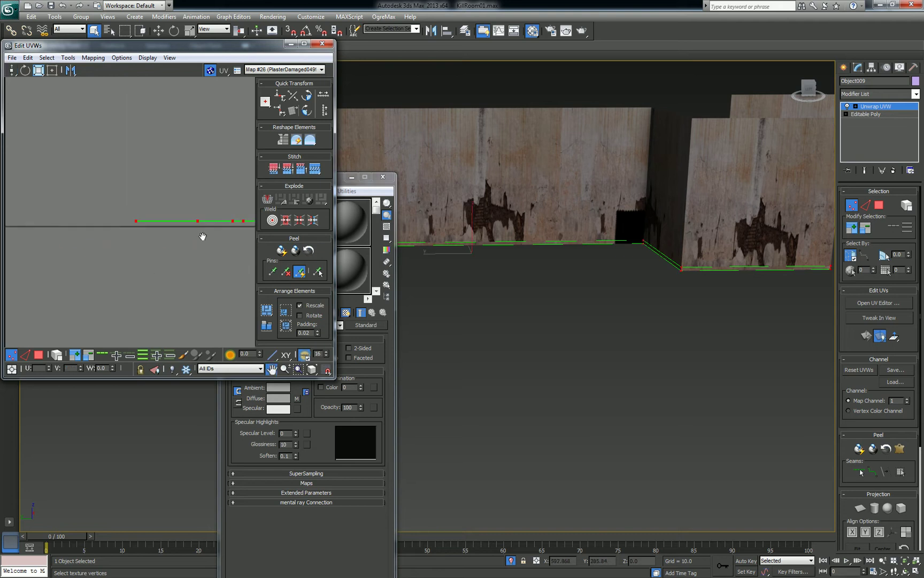
pyautogui.moveTo(202, 237); pyautogui.dragTo(162, 217, button='middle')
pyautogui.scroll(-8, 161, 208)
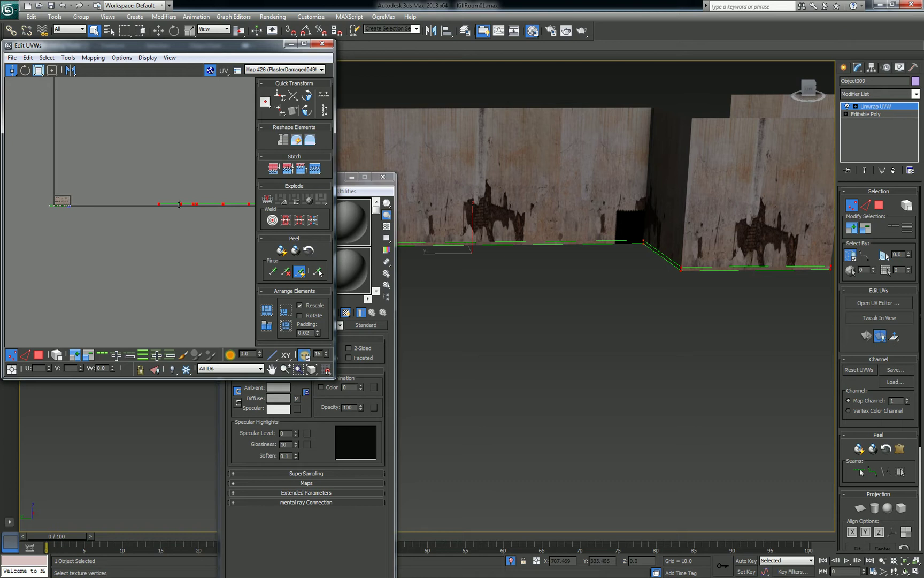
pyautogui.scroll(1, 180, 204)
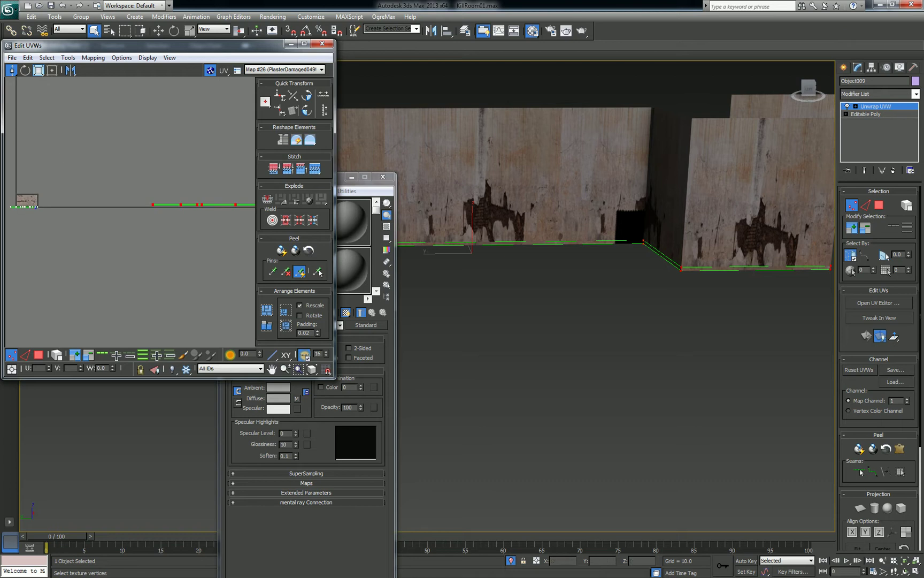
pyautogui.click(10, 73)
pyautogui.click(14, 76)
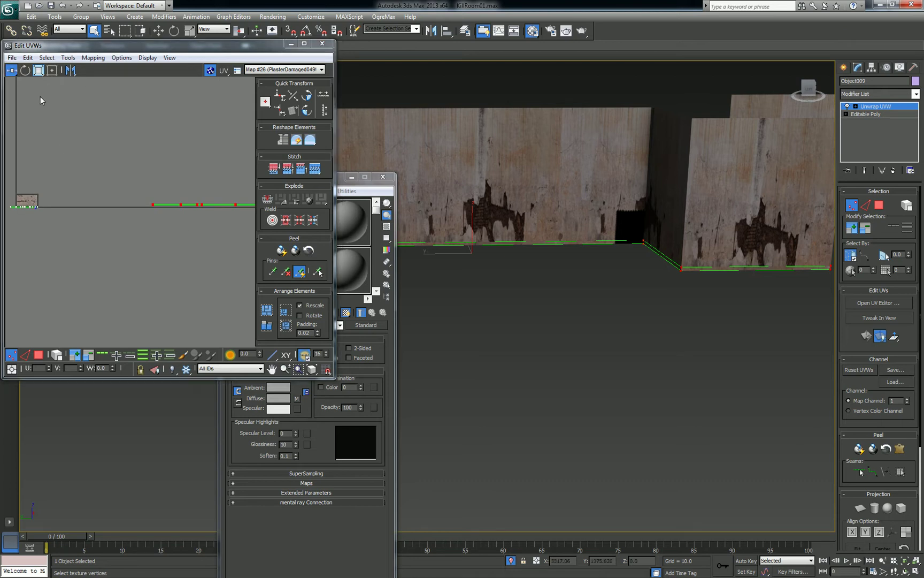
pyautogui.moveTo(156, 203); pyautogui.dragTo(16, 205)
# - Move the long UV strip vertically down so it lies on the red baseboard band
pyautogui.moveTo(101, 236); pyautogui.dragTo(148, 181, button='middle')
pyautogui.scroll(5, 161, 227)
pyautogui.moveTo(96, 160); pyautogui.dragTo(189, 226, button='middle')
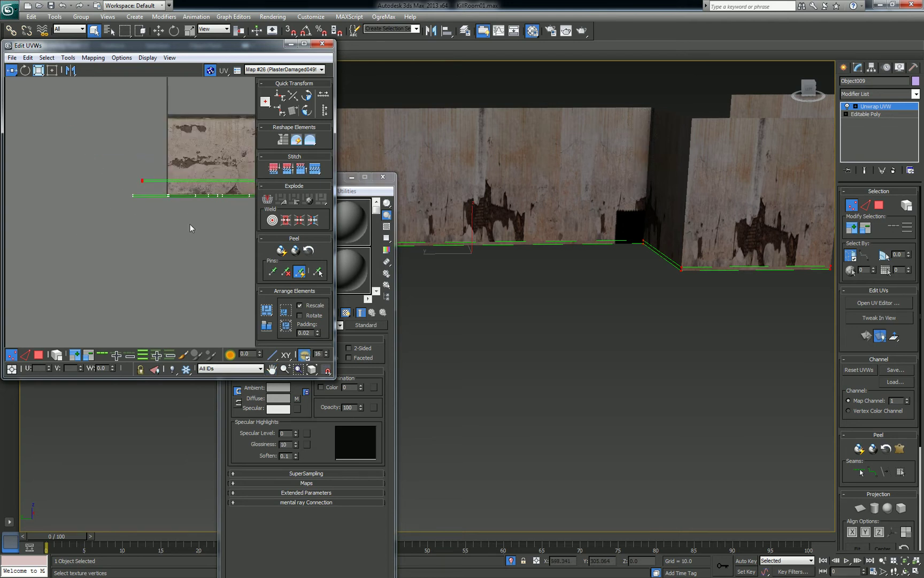
pyautogui.scroll(4, 152, 212)
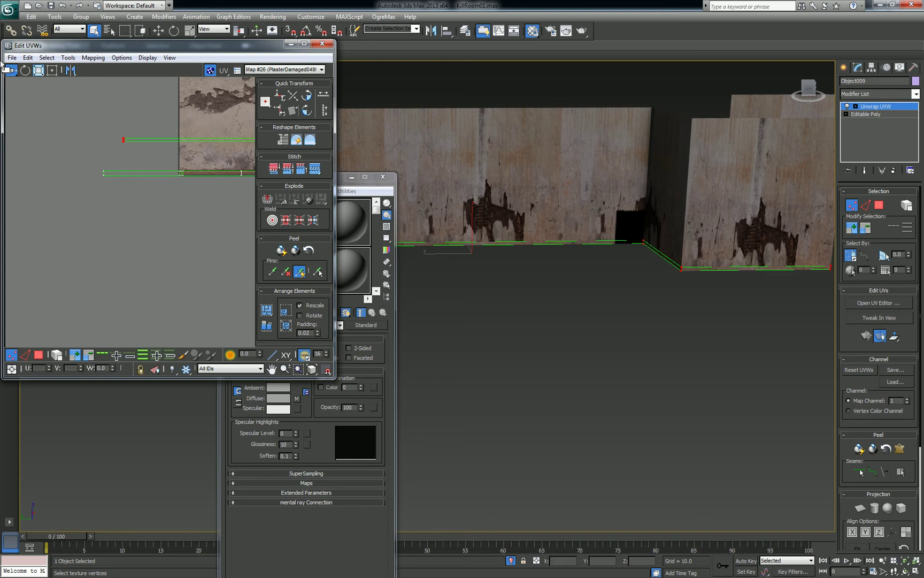
pyautogui.moveTo(12, 70); pyautogui.dragTo(11, 84)
pyautogui.moveTo(124, 140); pyautogui.dragTo(124, 160)
pyautogui.moveTo(125, 171); pyautogui.dragTo(125, 175)
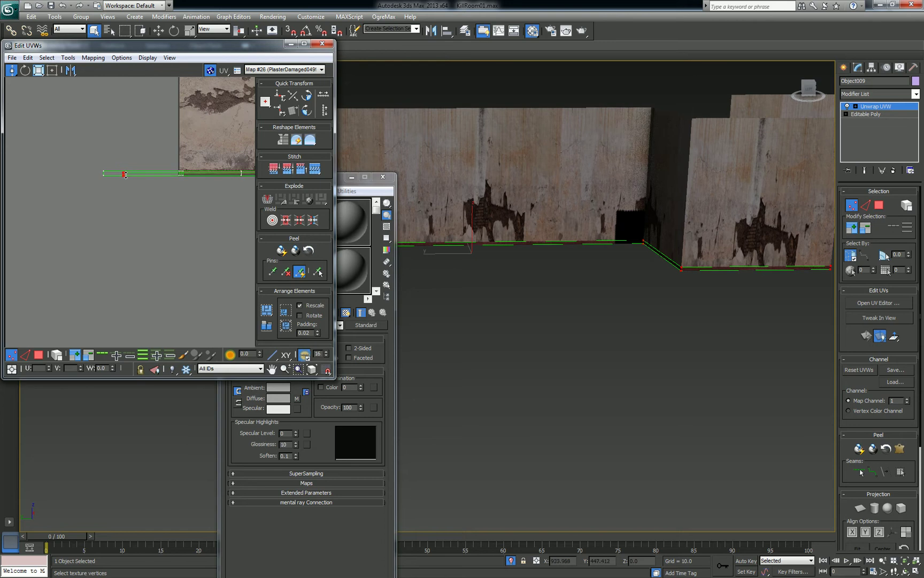
# - Select the stray UV strips beyond the texture's left side and move them horizontally over to the texture
pyautogui.scroll(-5, 129, 189)
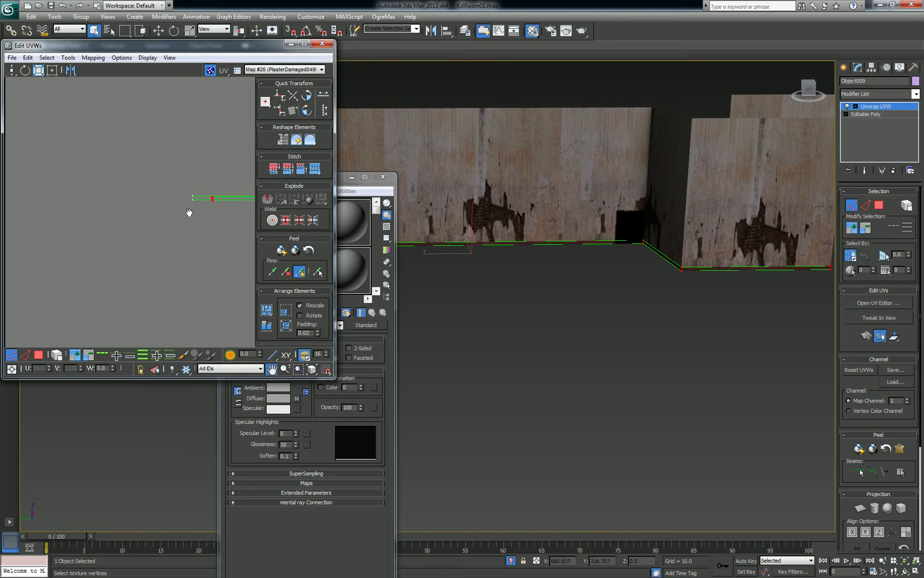
pyautogui.scroll(-3, 100, 227)
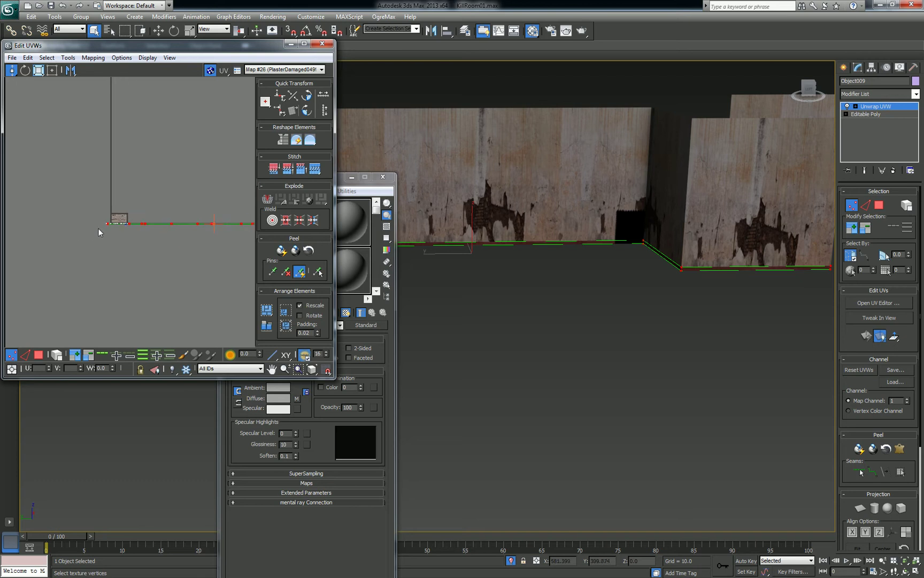
pyautogui.click(31, 228)
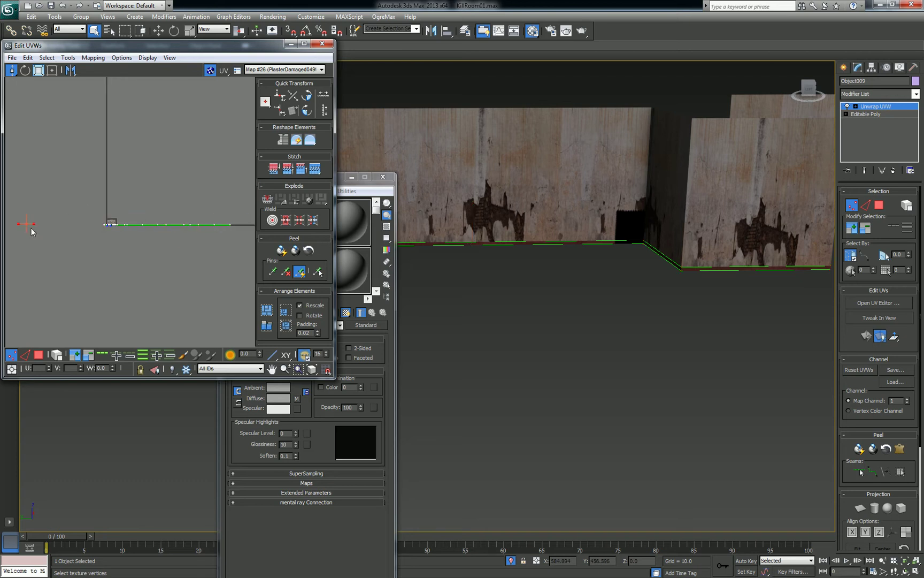
pyautogui.moveTo(12, 70); pyautogui.dragTo(14, 62)
pyautogui.scroll(-4, 114, 243)
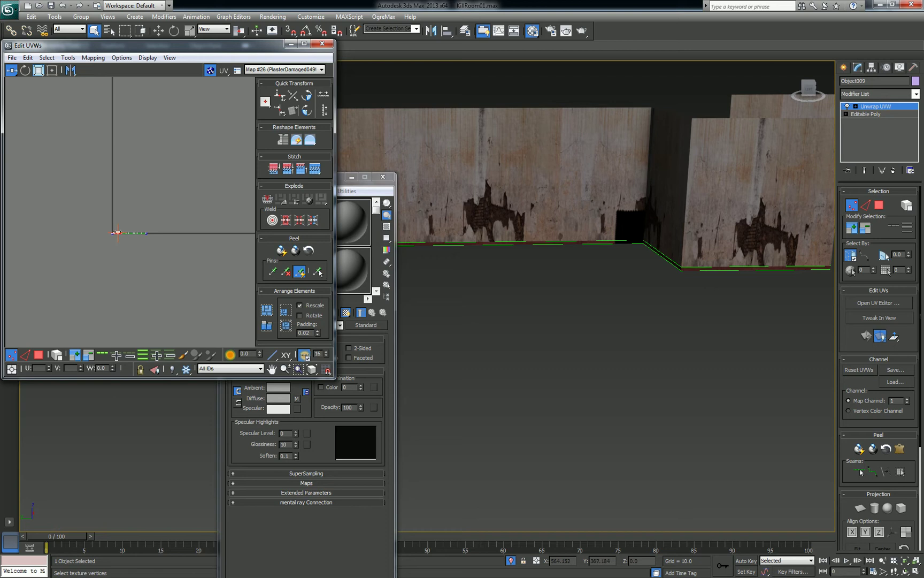
pyautogui.scroll(5, 124, 243)
pyautogui.scroll(2, 167, 258)
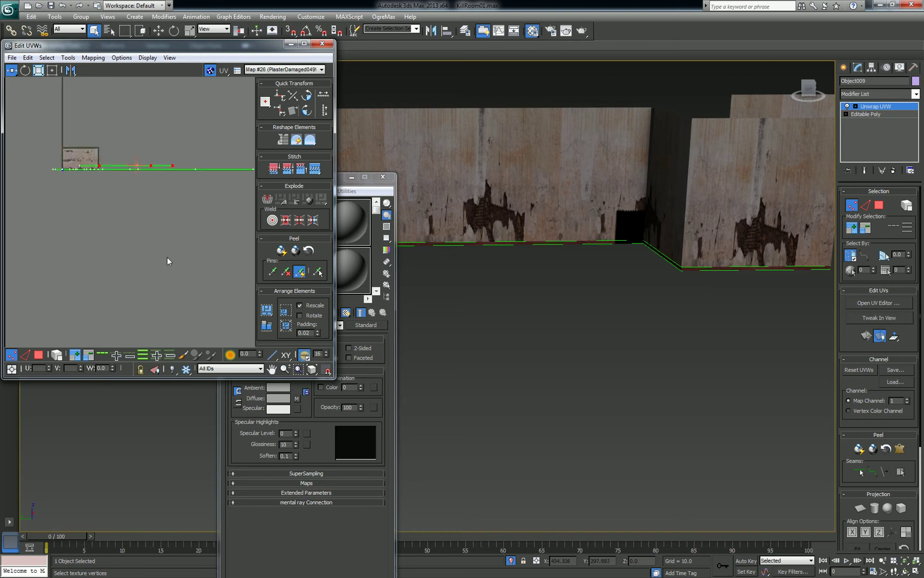
# - Turn on element selection and move the two raised UV strips vertically down onto the red baseboard band
pyautogui.moveTo(167, 257); pyautogui.dragTo(210, 273, button='middle')
pyautogui.scroll(3, 210, 272)
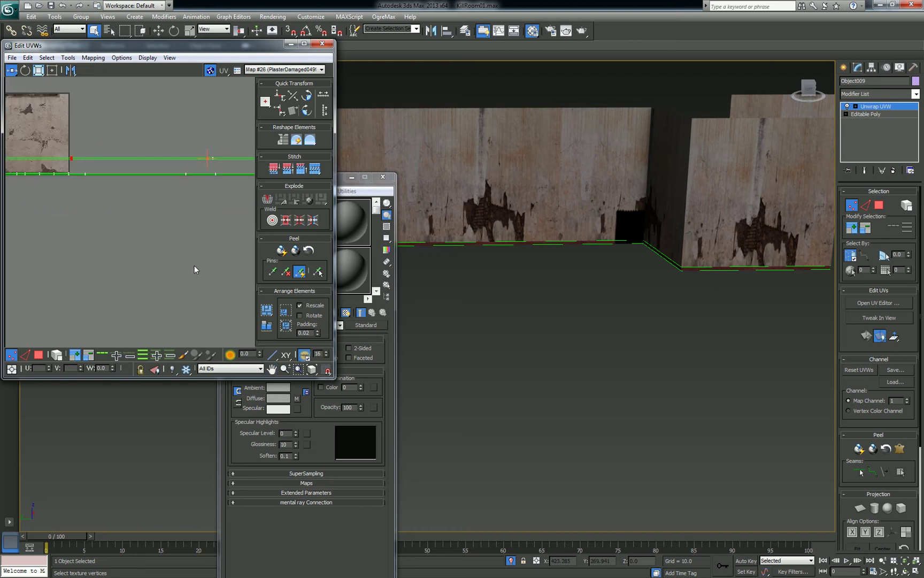
pyautogui.moveTo(134, 226); pyautogui.dragTo(237, 268, button='middle')
pyautogui.scroll(1, 154, 244)
pyautogui.scroll(1, 154, 241)
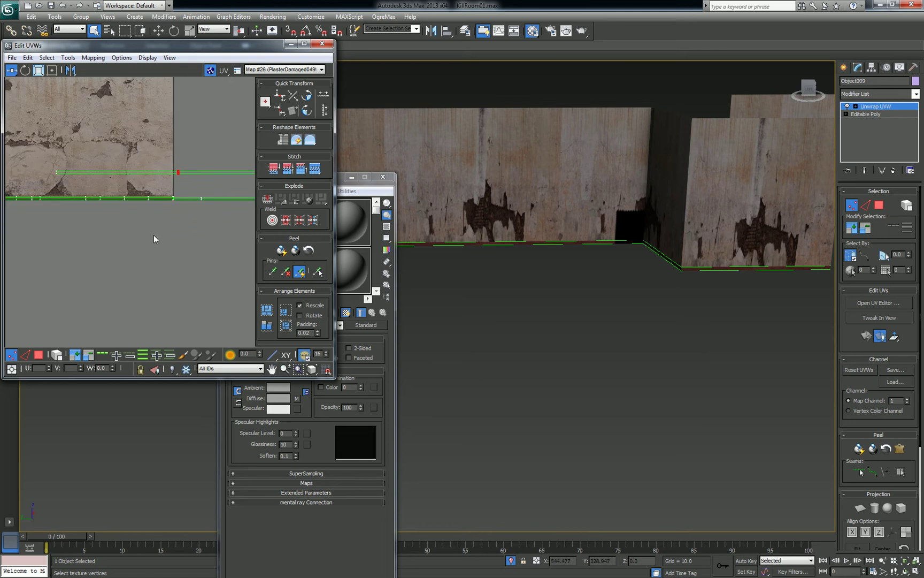
pyautogui.moveTo(165, 227); pyautogui.dragTo(208, 260, button='middle')
pyautogui.scroll(2, 148, 227)
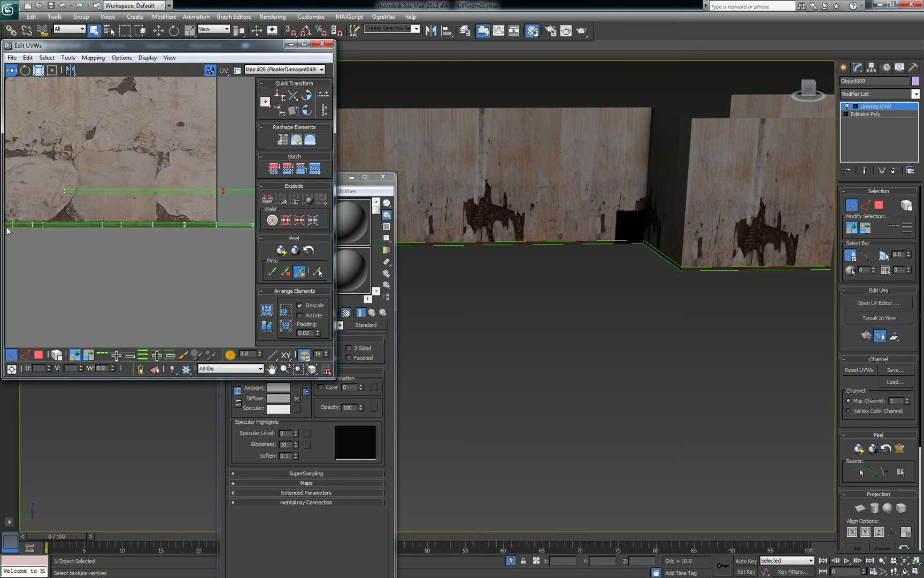
pyautogui.click(56, 355)
pyautogui.moveTo(66, 192); pyautogui.dragTo(65, 228)
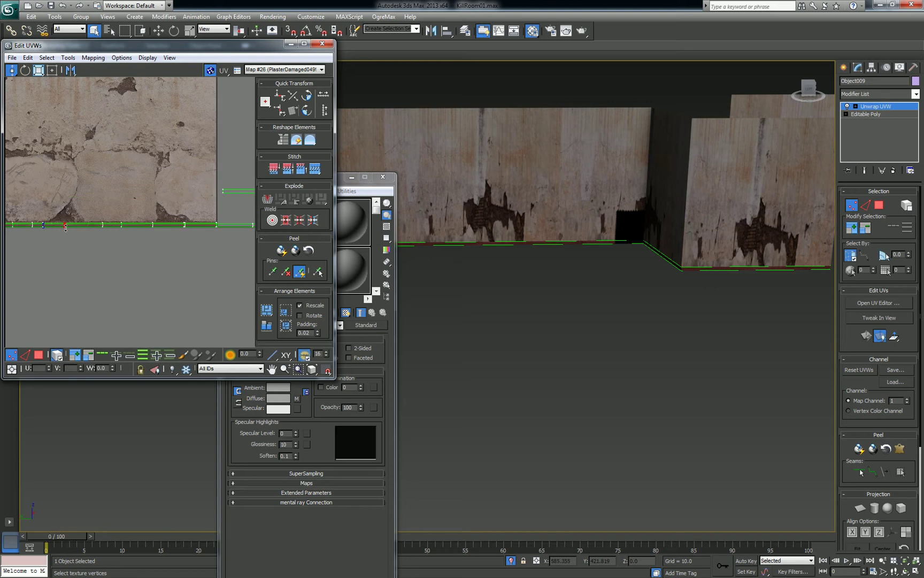
pyautogui.moveTo(223, 235); pyautogui.dragTo(110, 246, button='middle')
pyautogui.moveTo(75, 185); pyautogui.dragTo(86, 230)
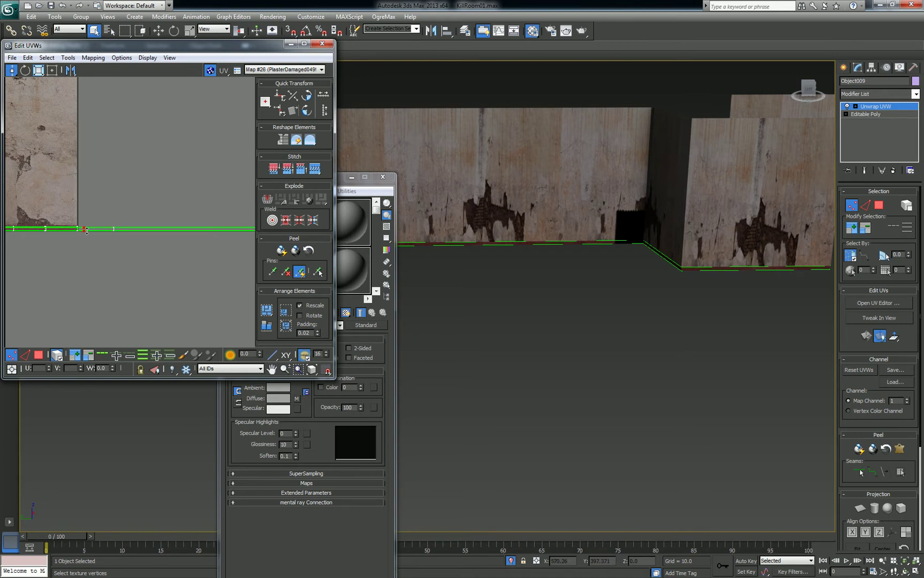
# - Turn off element selection and select the upper vertices at the UV strips' end beyond the texture's left edge
pyautogui.moveTo(210, 258); pyautogui.dragTo(122, 260, button='middle')
pyautogui.scroll(-5, 116, 255)
pyautogui.scroll(8, 72, 244)
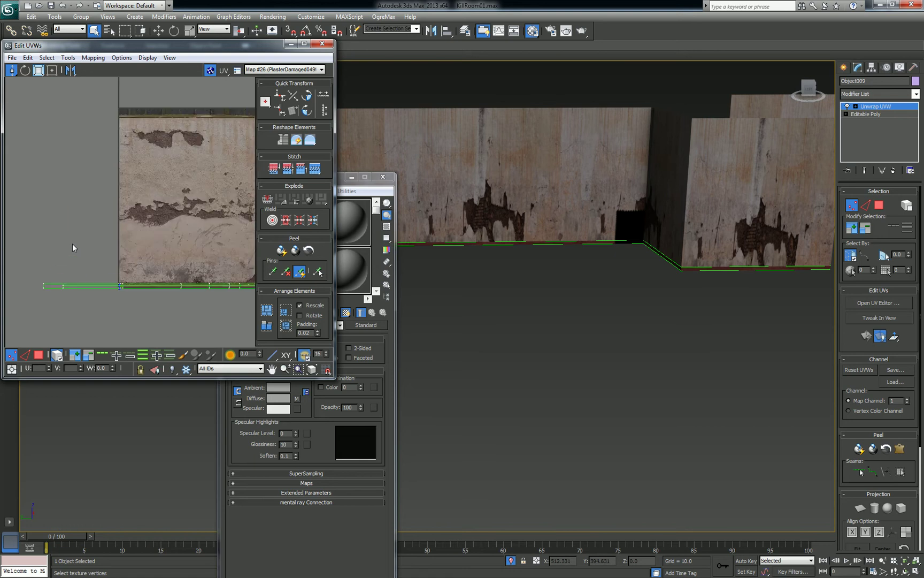
pyautogui.moveTo(51, 263); pyautogui.dragTo(188, 239, button='middle')
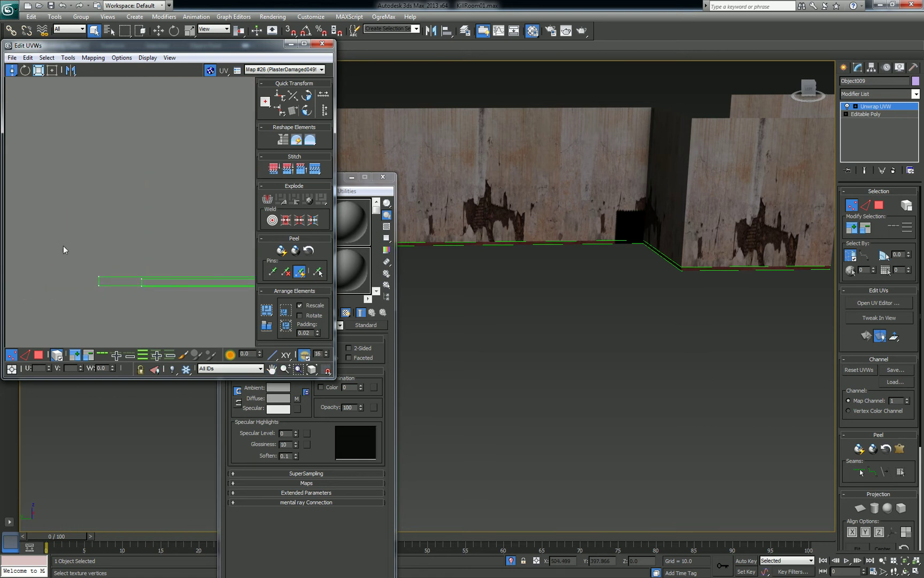
pyautogui.click(179, 281)
pyautogui.moveTo(178, 282); pyautogui.dragTo(136, 282, button='middle')
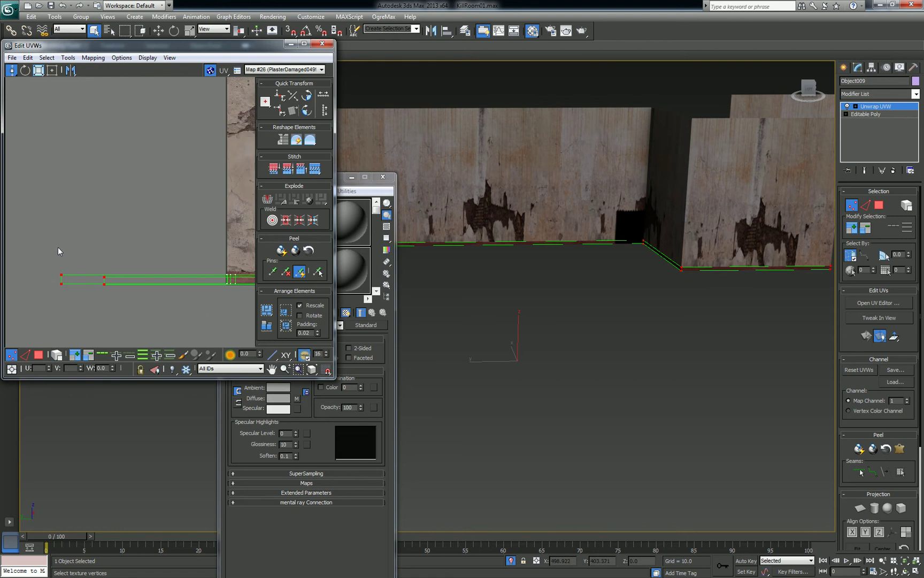
pyautogui.click(31, 252)
# - Add the UV strips' upper vertices to the selection across the texture's full width, up to just past its right edge
pyautogui.moveTo(213, 284); pyautogui.dragTo(92, 290, button='middle')
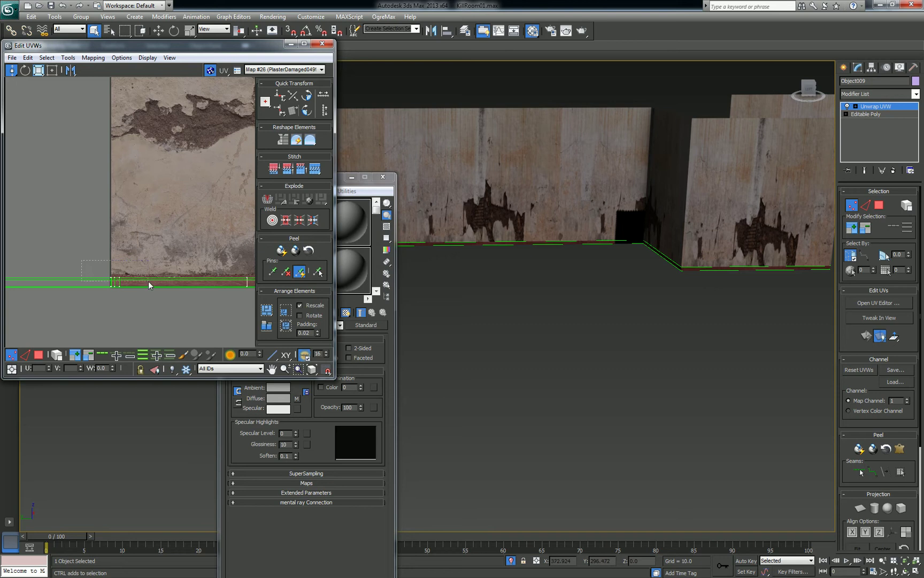
pyautogui.moveTo(204, 301); pyautogui.dragTo(100, 297, button='middle')
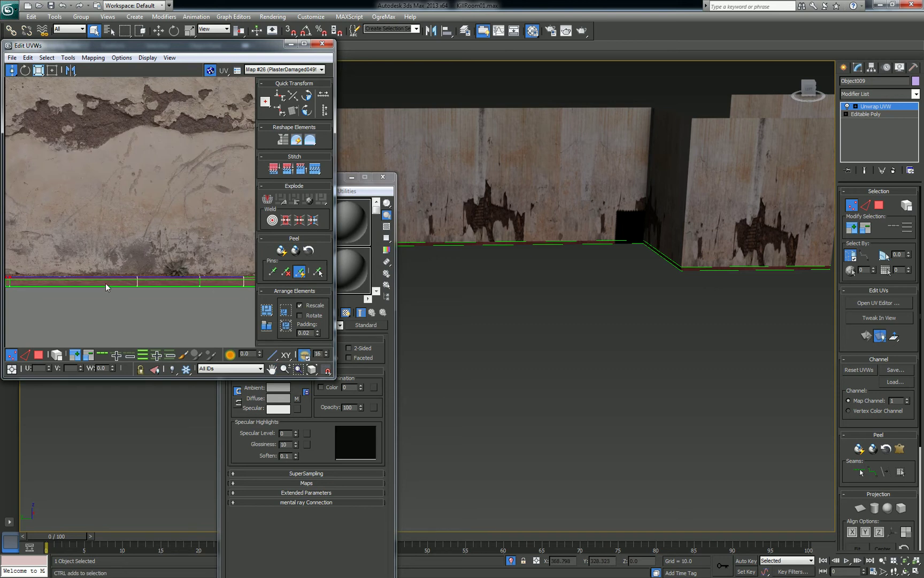
pyautogui.moveTo(236, 271); pyautogui.dragTo(250, 288)
pyautogui.moveTo(228, 300); pyautogui.dragTo(19, 309, button='middle')
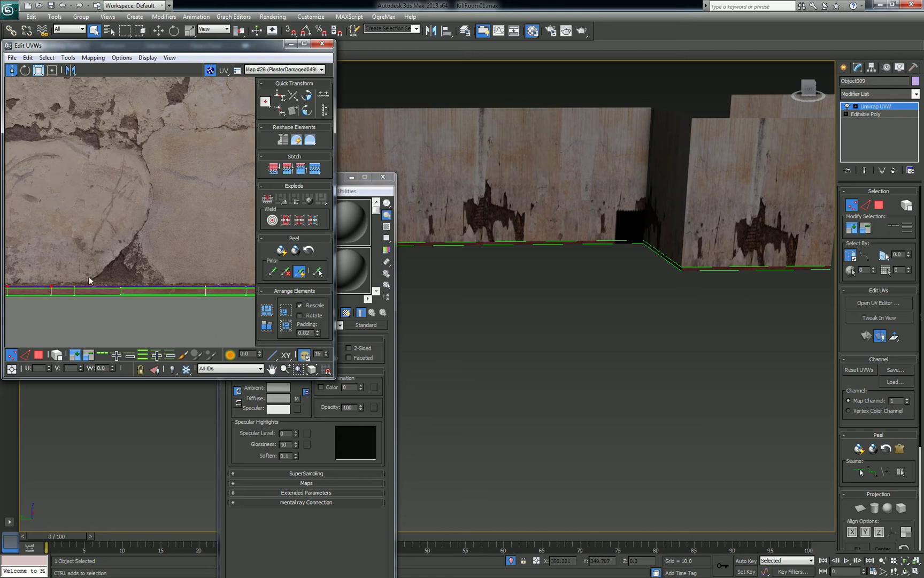
pyautogui.moveTo(238, 294); pyautogui.dragTo(56, 313, button='middle')
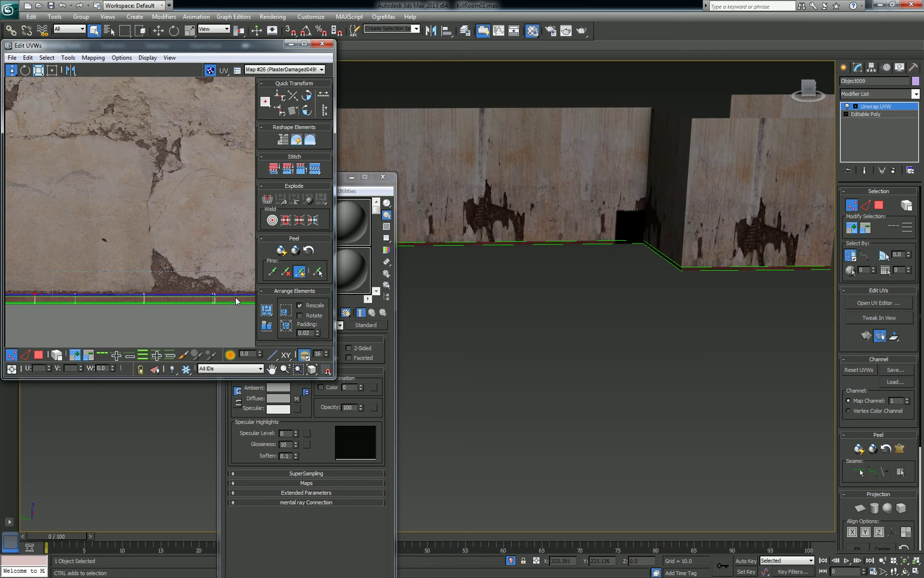
pyautogui.moveTo(240, 319); pyautogui.dragTo(68, 321, button='middle')
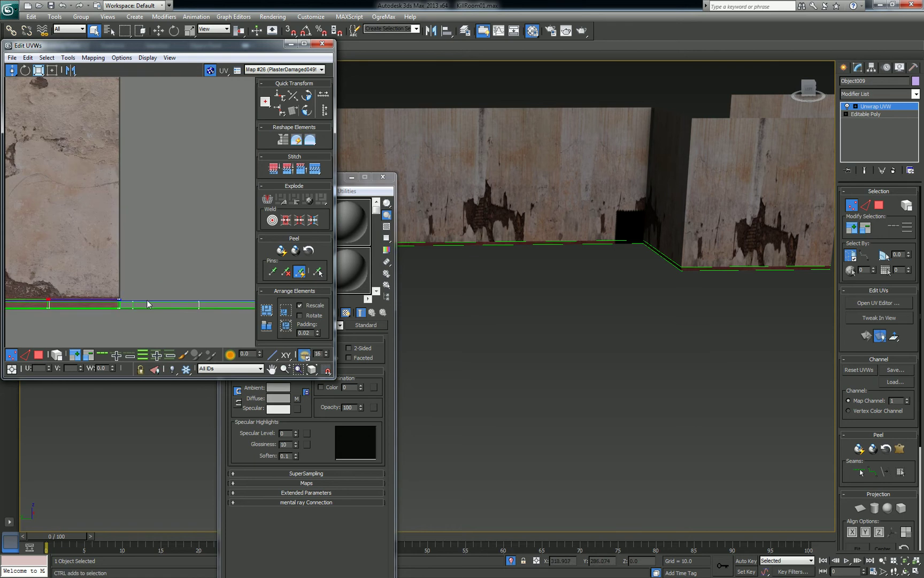
pyautogui.moveTo(150, 306); pyautogui.dragTo(152, 307)
# - Extend the selection with the upper vertices of the UV strips lying beyond the texture's right edge
pyautogui.moveTo(161, 324); pyautogui.dragTo(89, 318, button='middle')
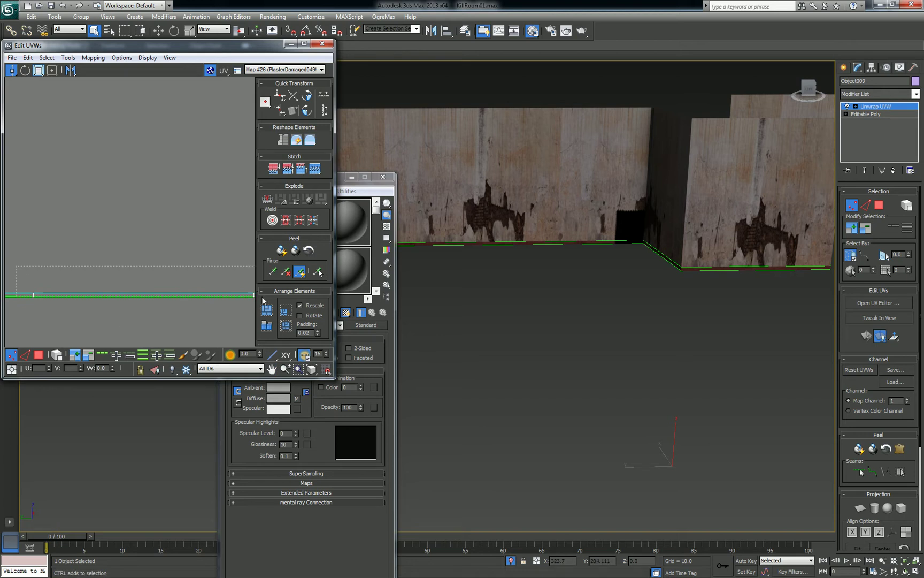
pyautogui.moveTo(161, 310); pyautogui.dragTo(62, 320, button='middle')
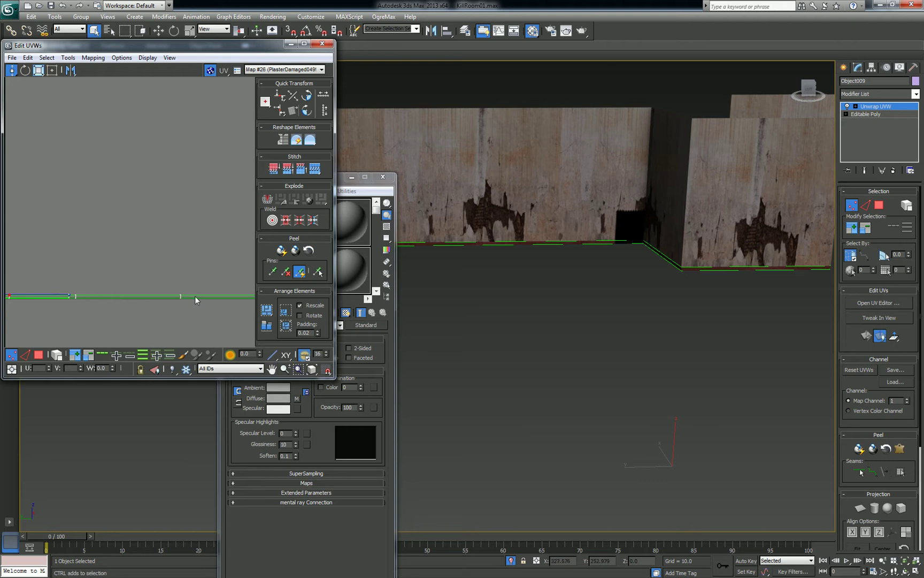
pyautogui.moveTo(196, 295); pyautogui.dragTo(196, 295)
pyautogui.moveTo(68, 307); pyautogui.dragTo(87, 313, button='middle')
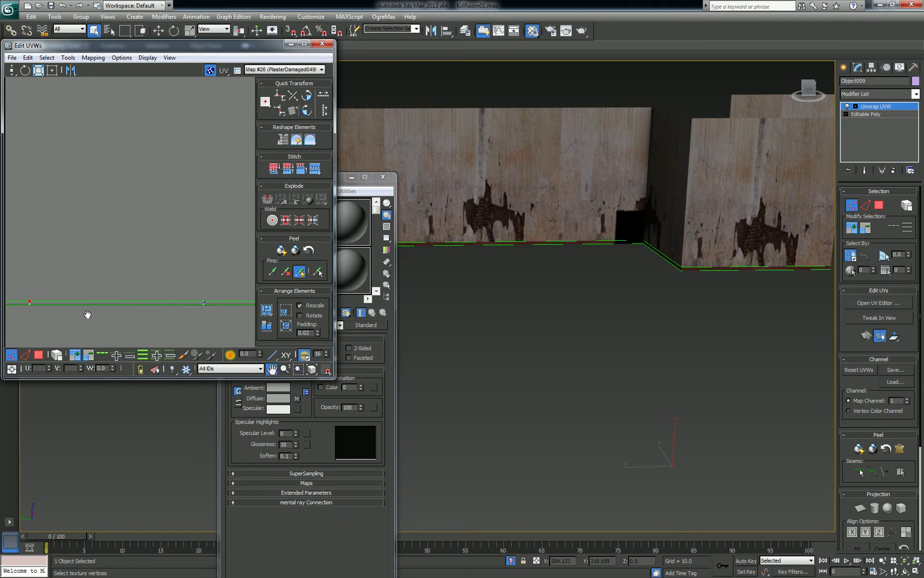
pyautogui.moveTo(195, 312); pyautogui.dragTo(77, 316, button='middle')
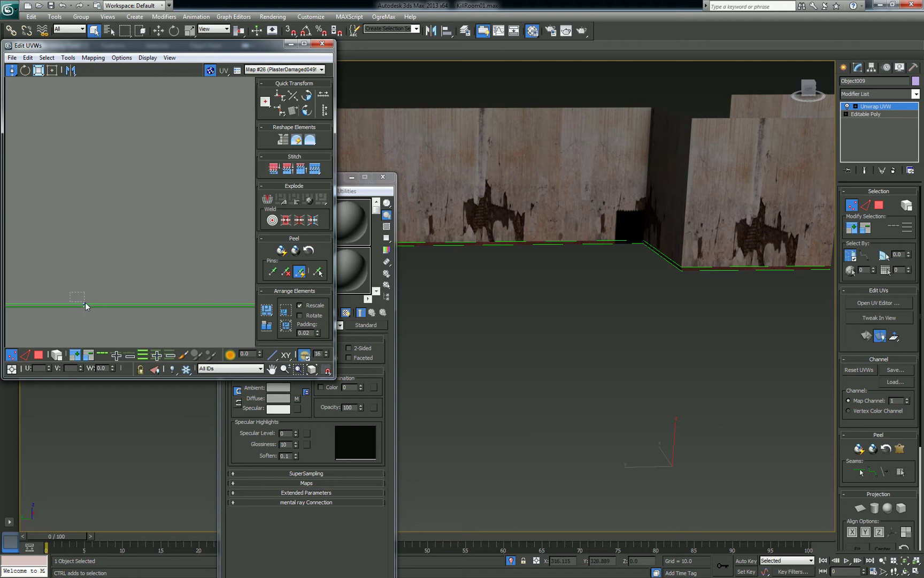
pyautogui.moveTo(87, 304); pyautogui.dragTo(88, 303)
pyautogui.moveTo(180, 322); pyautogui.dragTo(33, 303, button='middle')
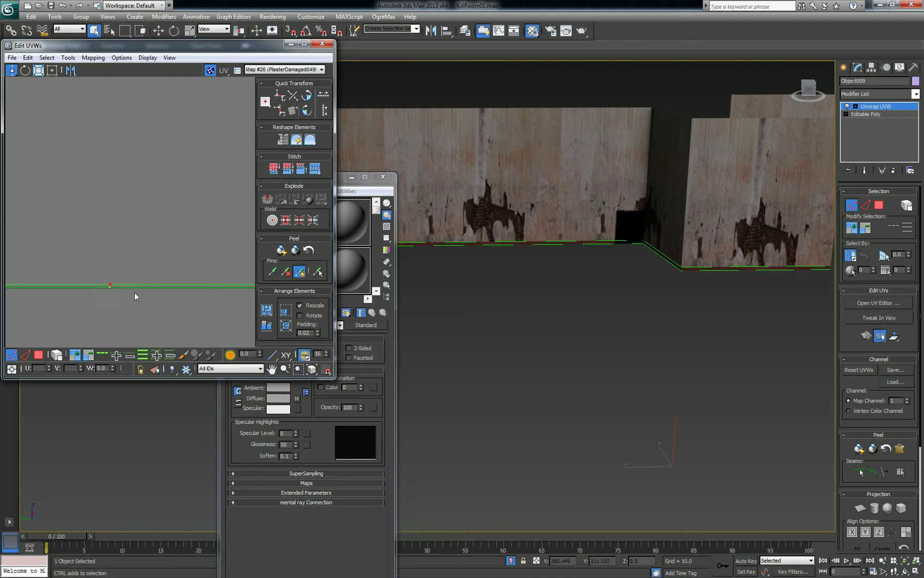
pyautogui.scroll(-3, 200, 326)
pyautogui.scroll(-2, 165, 318)
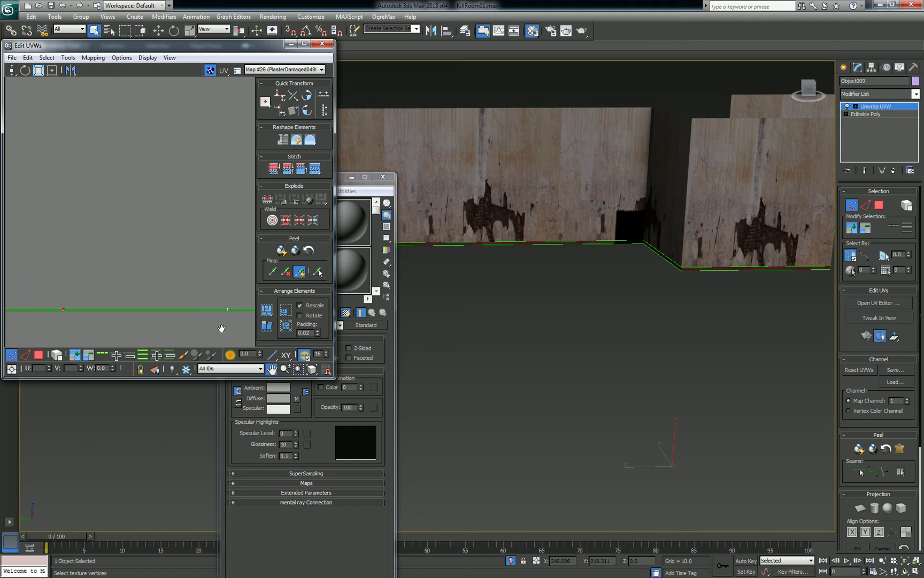
pyautogui.scroll(2, 118, 322)
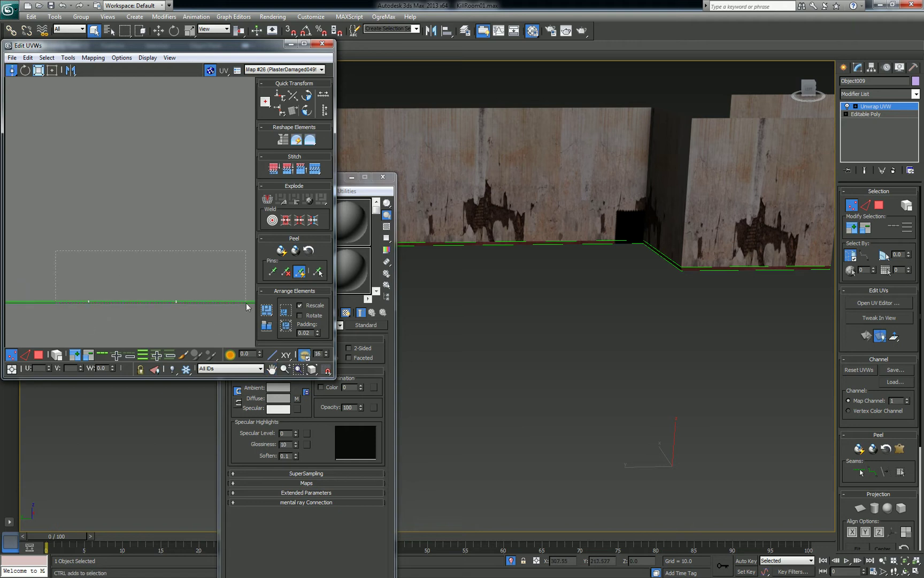
# - Add the remaining upper vertices to the selection, up to the far right end of the longest UV strip
pyautogui.moveTo(247, 307); pyautogui.dragTo(247, 306)
pyautogui.moveTo(190, 303); pyautogui.dragTo(207, 319)
pyautogui.press('w')
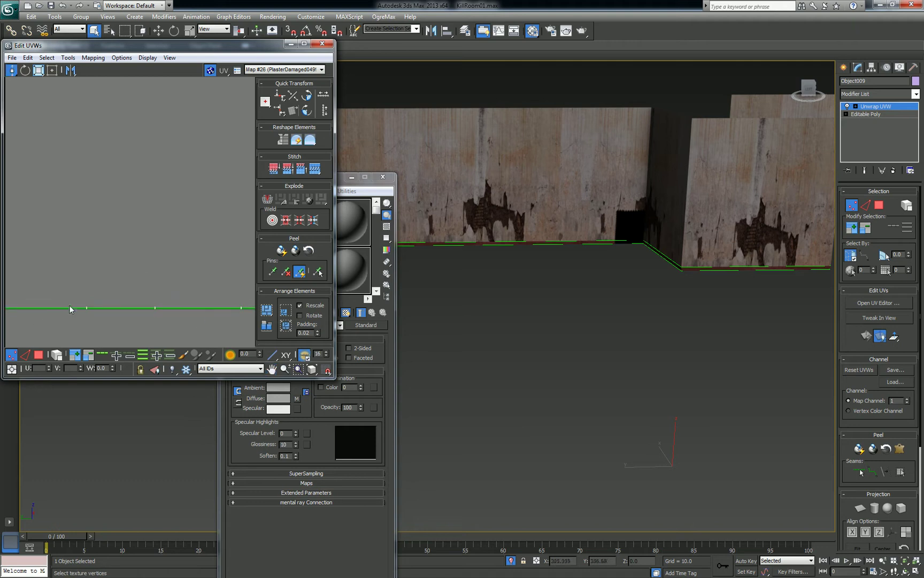
pyautogui.moveTo(69, 270); pyautogui.dragTo(259, 310)
pyautogui.moveTo(219, 321); pyautogui.dragTo(101, 324, button='middle')
pyautogui.scroll(-4, 177, 316)
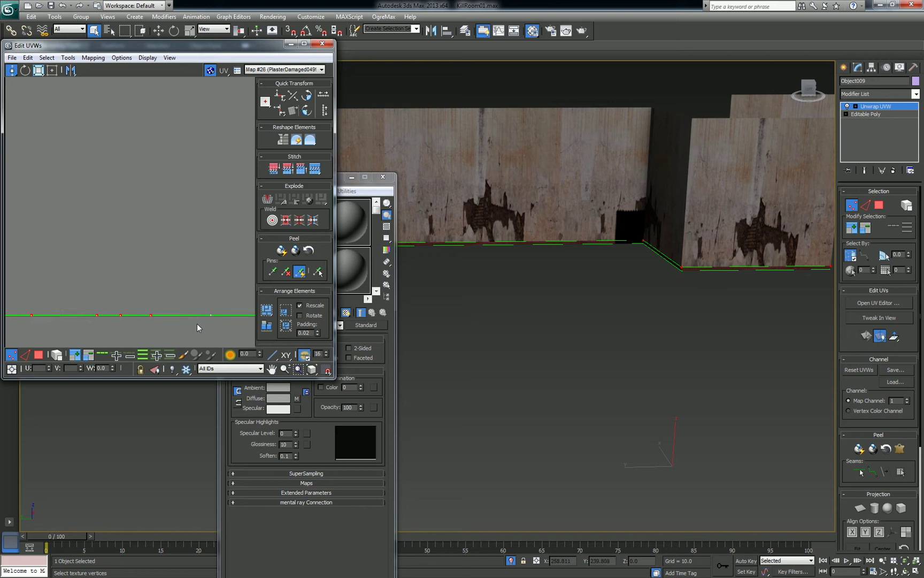
pyautogui.moveTo(198, 323); pyautogui.dragTo(195, 312, button='middle')
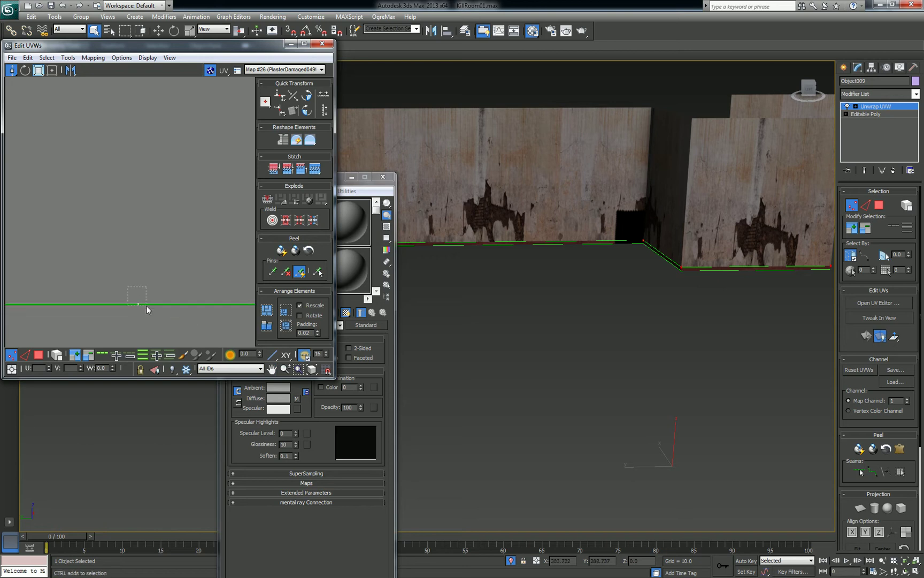
pyautogui.moveTo(146, 304); pyautogui.dragTo(147, 304)
pyautogui.moveTo(194, 324); pyautogui.dragTo(49, 326, button='middle')
pyautogui.scroll(3, 195, 304)
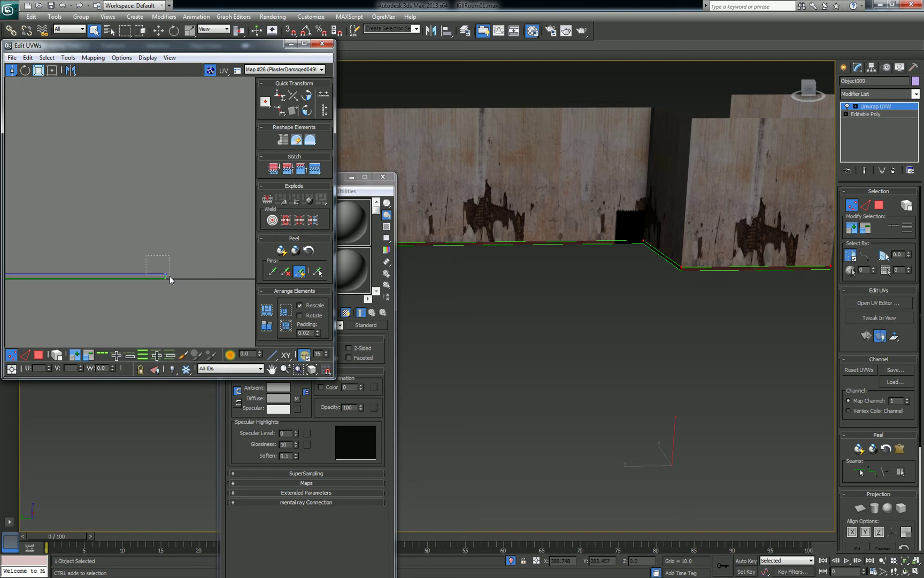
pyautogui.click(170, 277)
# - Align all selected upper vertices horizontally so they share one height along the top of the red baseboard band
pyautogui.scroll(-3, 71, 290)
pyautogui.scroll(4, 52, 286)
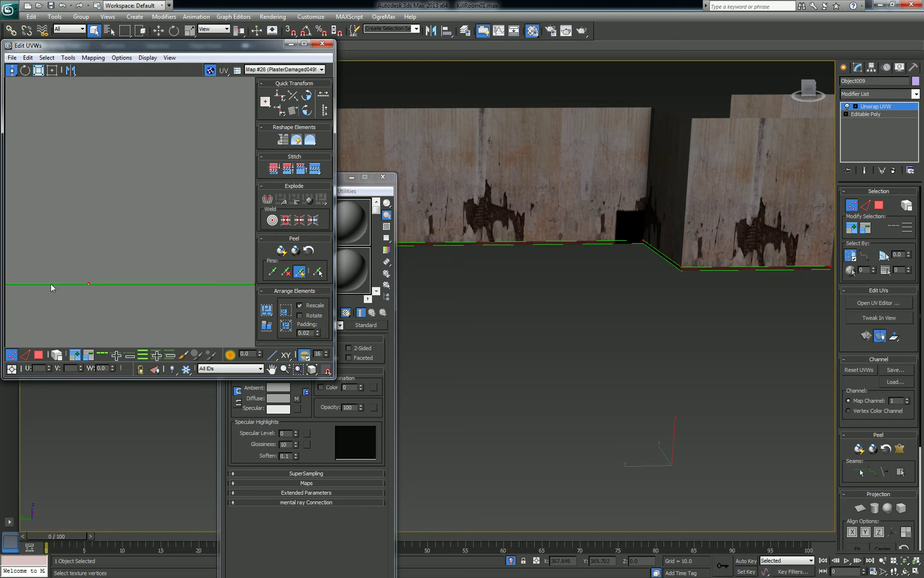
pyautogui.scroll(3, 178, 282)
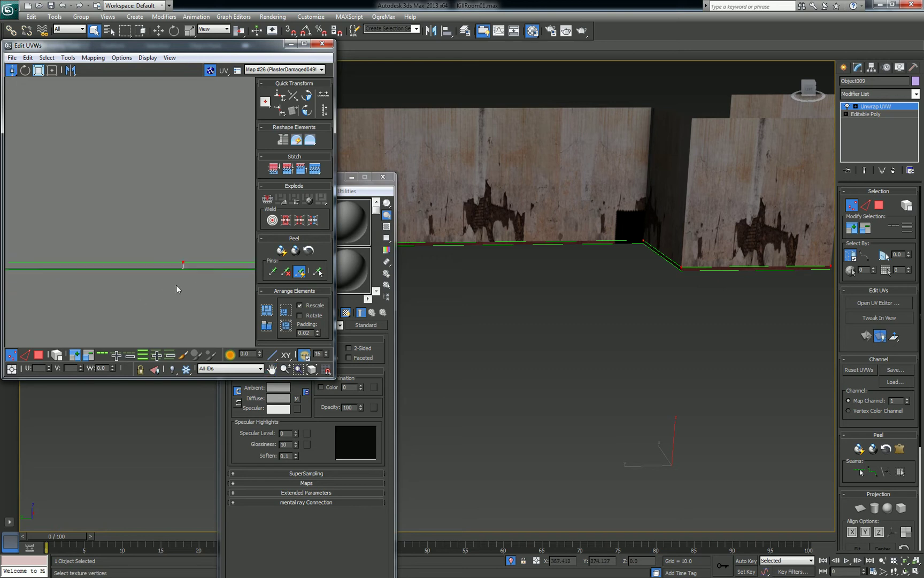
pyautogui.scroll(-4, 46, 290)
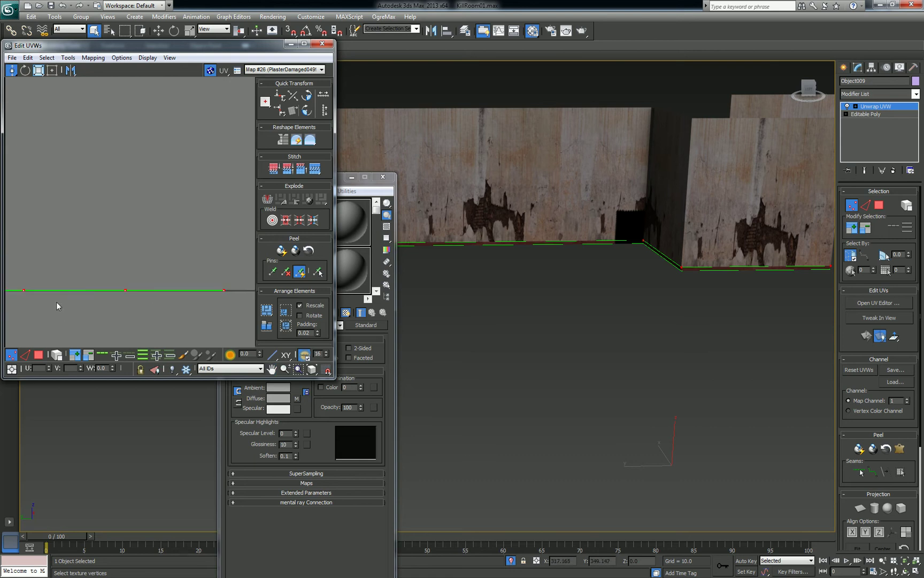
pyautogui.moveTo(56, 303); pyautogui.dragTo(144, 305, button='middle')
pyautogui.moveTo(35, 303); pyautogui.dragTo(150, 294, button='middle')
pyautogui.scroll(6, 144, 283)
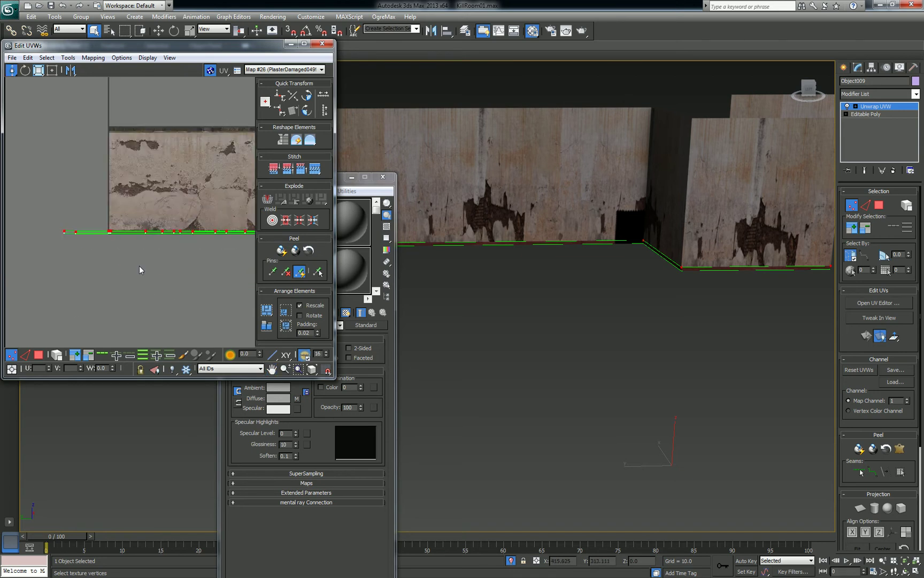
pyautogui.click(279, 98)
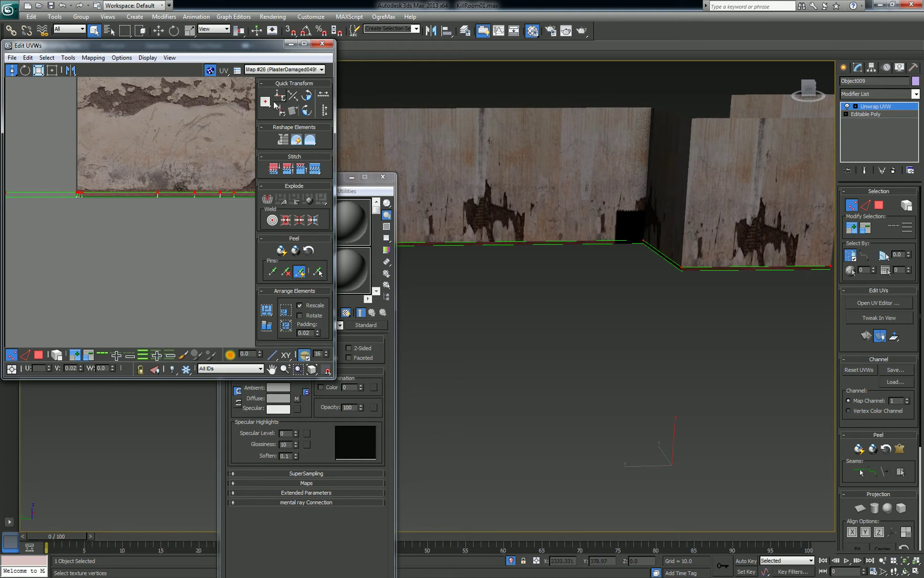
pyautogui.scroll(-2, 149, 209)
pyautogui.moveTo(209, 253)
pyautogui.mouseDown(button='middle')
pyautogui.moveTo(52, 269)
pyautogui.moveTo(60, 280)
pyautogui.mouseUp(button='middle')
pyautogui.moveTo(219, 273); pyautogui.dragTo(68, 288, button='middle')
pyautogui.moveTo(214, 283); pyautogui.dragTo(80, 292, button='middle')
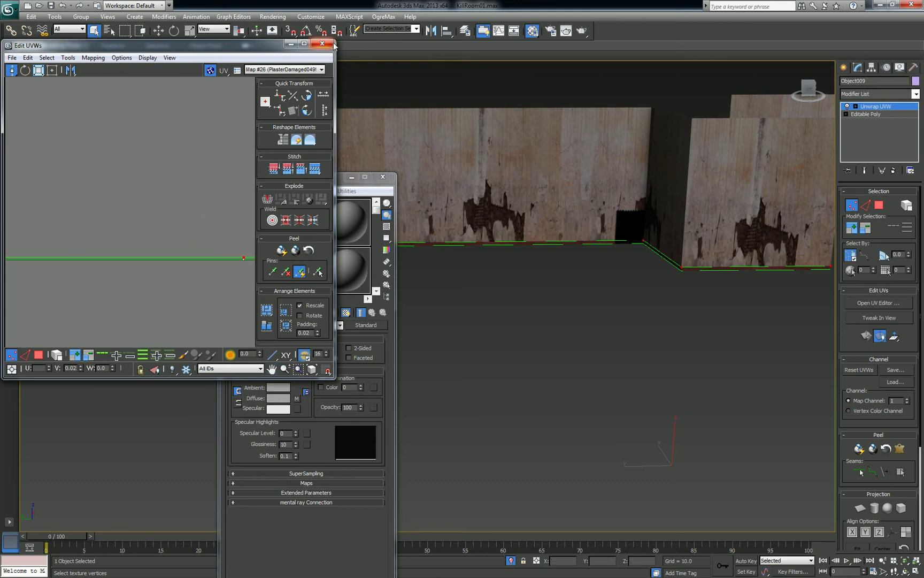
# - Close the UV editor and the material editor to reveal the textured baseboard in the perspective view
pyautogui.click(322, 44)
pyautogui.moveTo(320, 179); pyautogui.dragTo(246, 192)
pyautogui.click(308, 194)
pyautogui.keyDown('alt'); pyautogui.moveTo(423, 263); pyautogui.dragTo(474, 305, button='middle'); pyautogui.keyUp('alt')
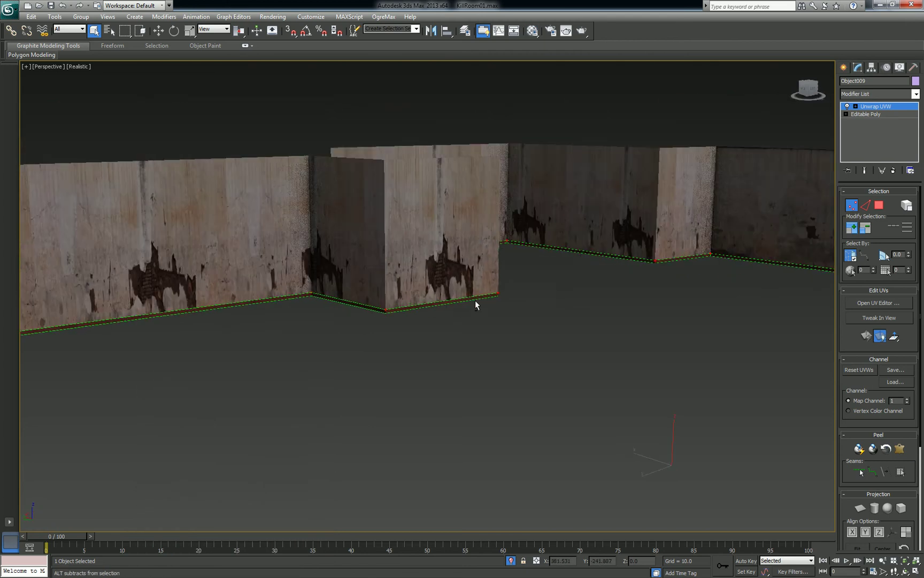
# - Convert the unwrapped baseboard strip to an Editable Poly
pyautogui.rightClick(570, 318)
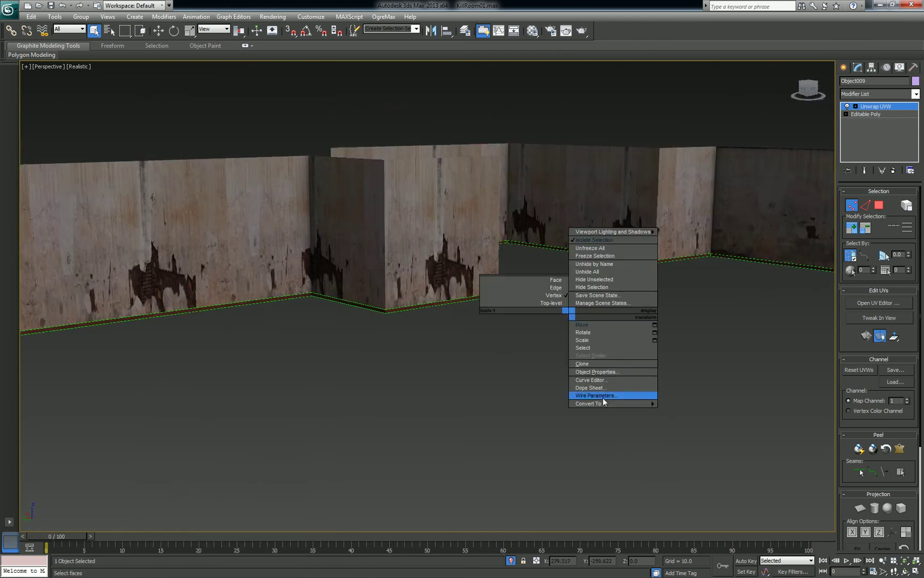
pyautogui.moveTo(637, 404)
pyautogui.click(679, 410)
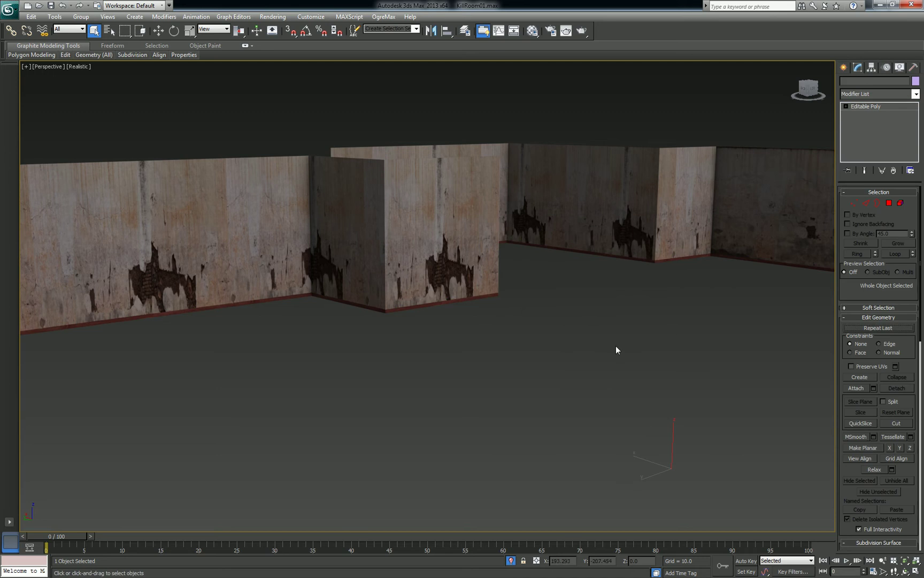
# - Start extruding all polygons of the baseboard strip along their local normals
pyautogui.click(865, 203)
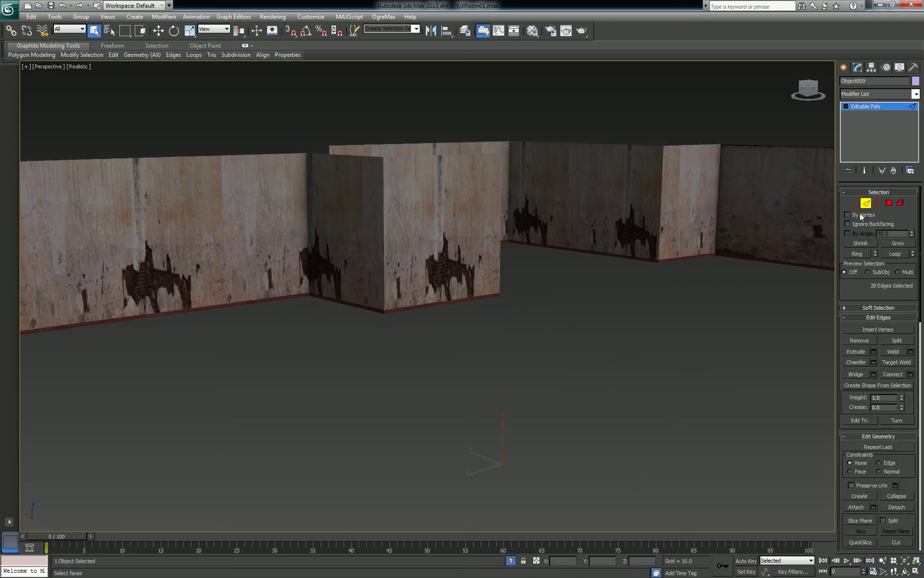
pyautogui.click(890, 202)
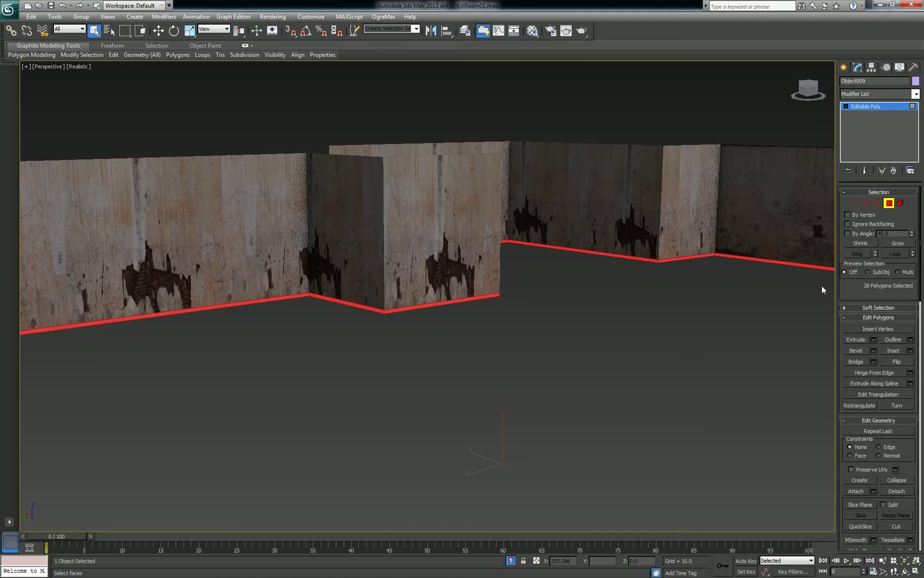
pyautogui.click(875, 339)
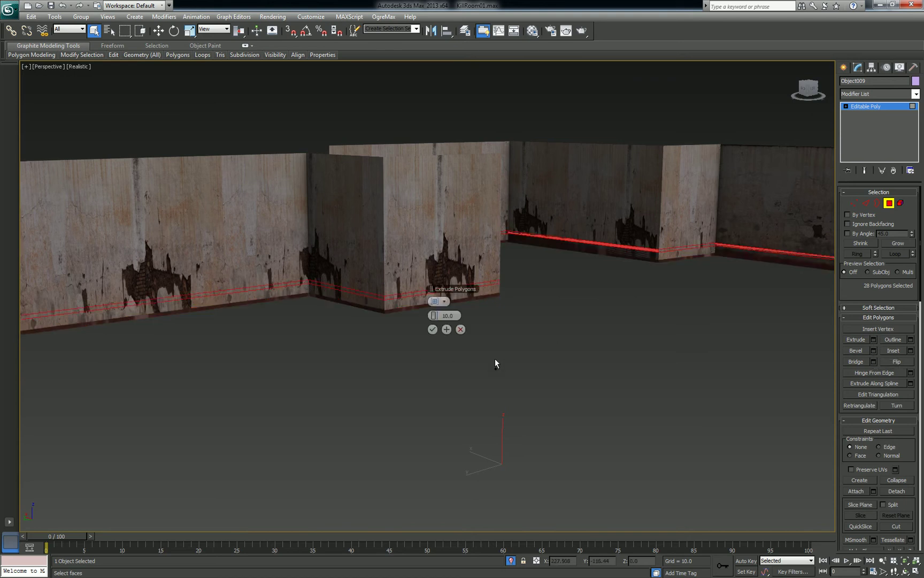
pyautogui.click(439, 301)
pyautogui.click(435, 312)
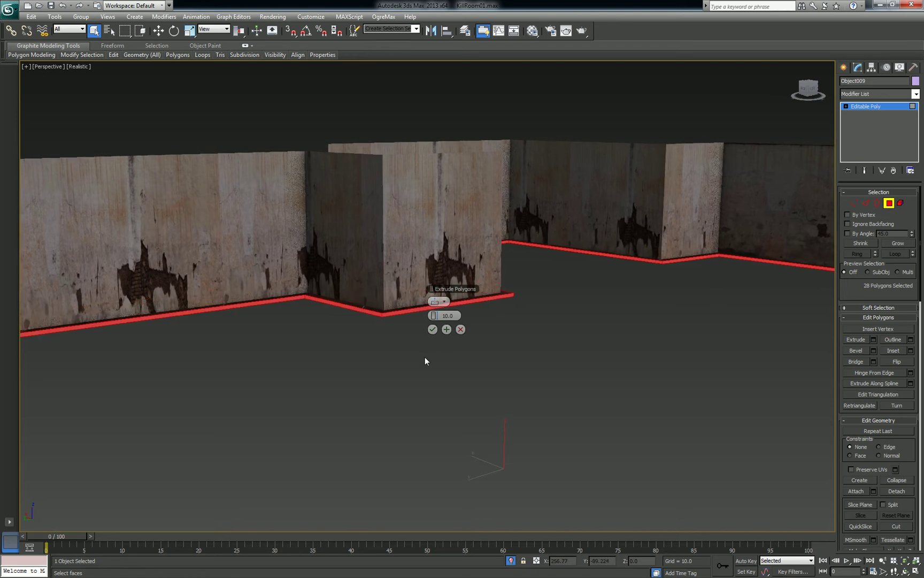
# - Reduce the baseboard's extrusion height to 1.187
pyautogui.scroll(8, 425, 356)
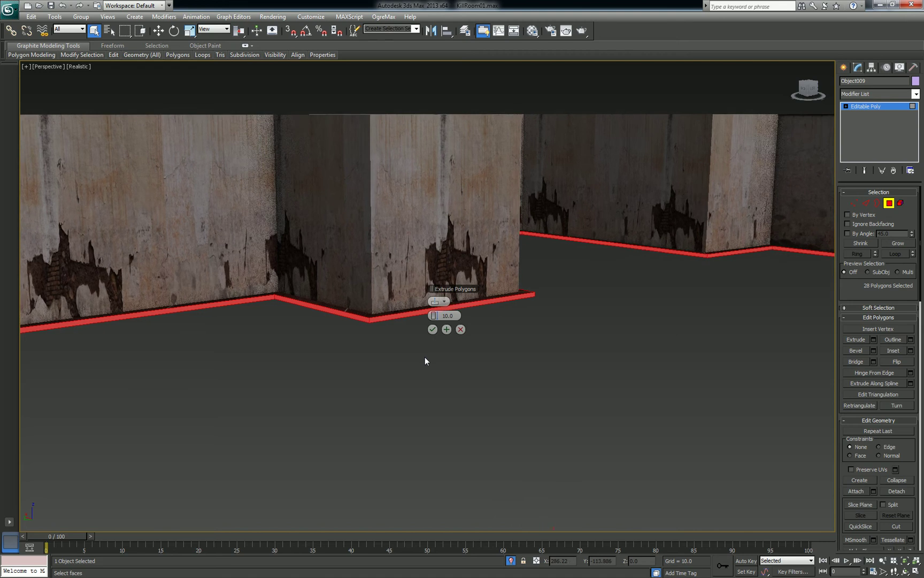
pyautogui.scroll(8, 424, 357)
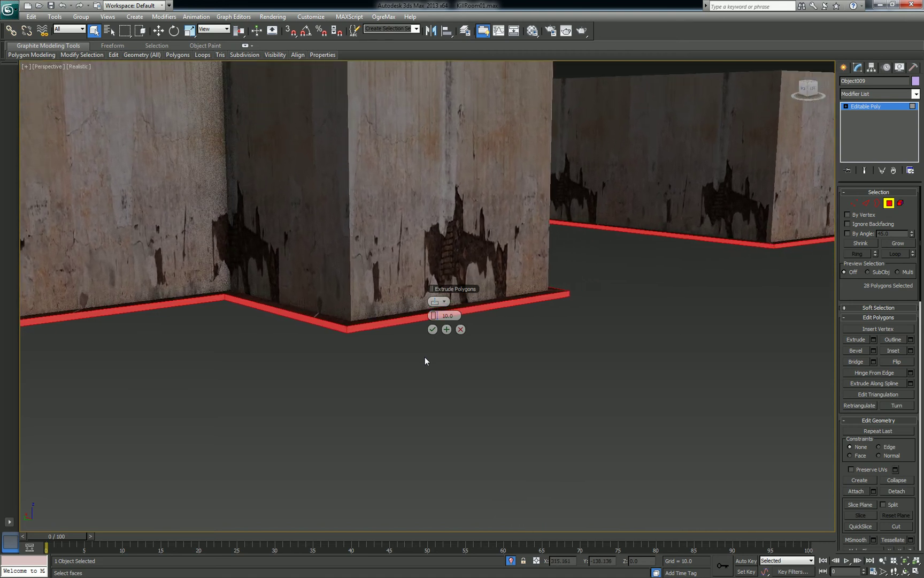
pyautogui.scroll(6, 425, 357)
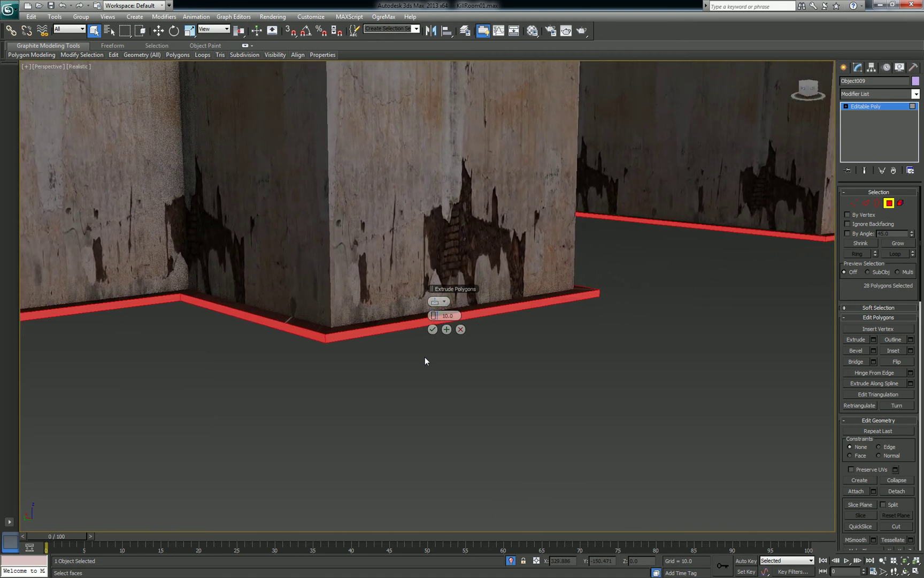
pyautogui.scroll(1, 425, 357)
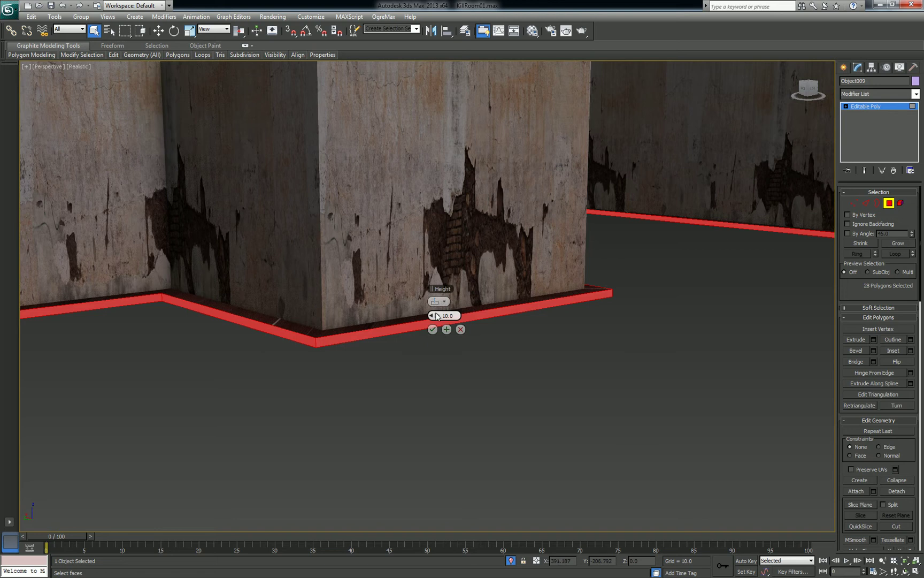
pyautogui.moveTo(436, 315); pyautogui.dragTo(395, 320)
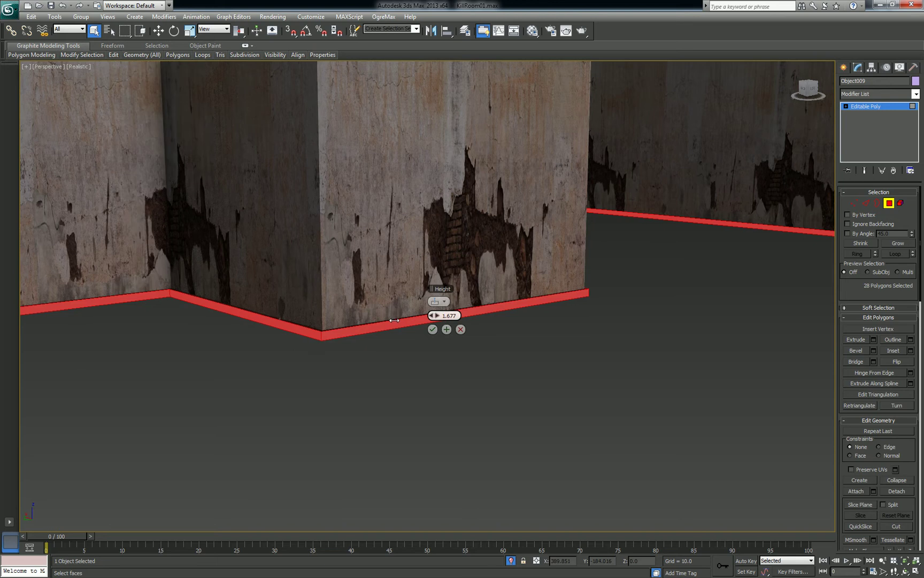
pyautogui.moveTo(392, 320); pyautogui.dragTo(394, 322)
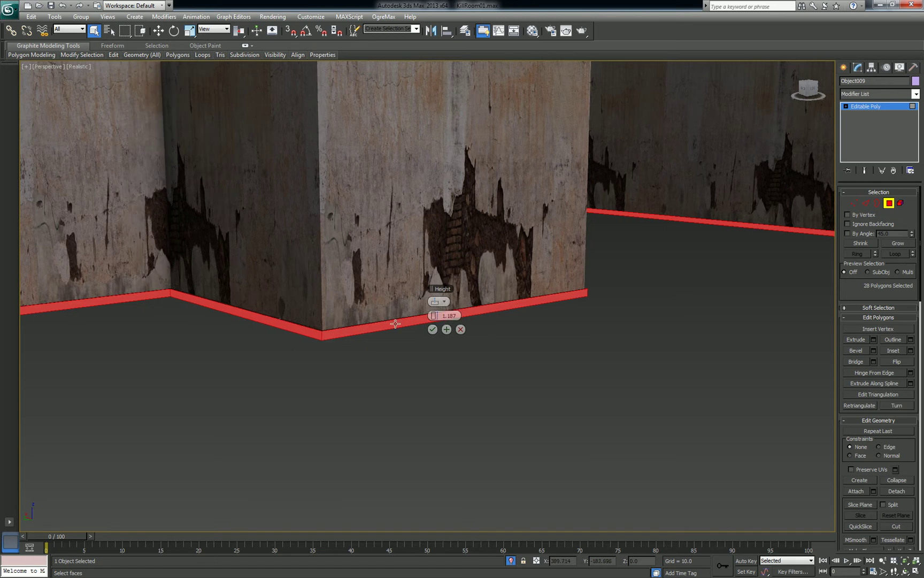
# - Set the extrusion height to 1.0 and apply it once to the baseboard polygons
pyautogui.keyDown('alt'); pyautogui.moveTo(551, 365); pyautogui.dragTo(546, 374, button='middle'); pyautogui.keyUp('alt')
pyautogui.scroll(-5, 535, 346)
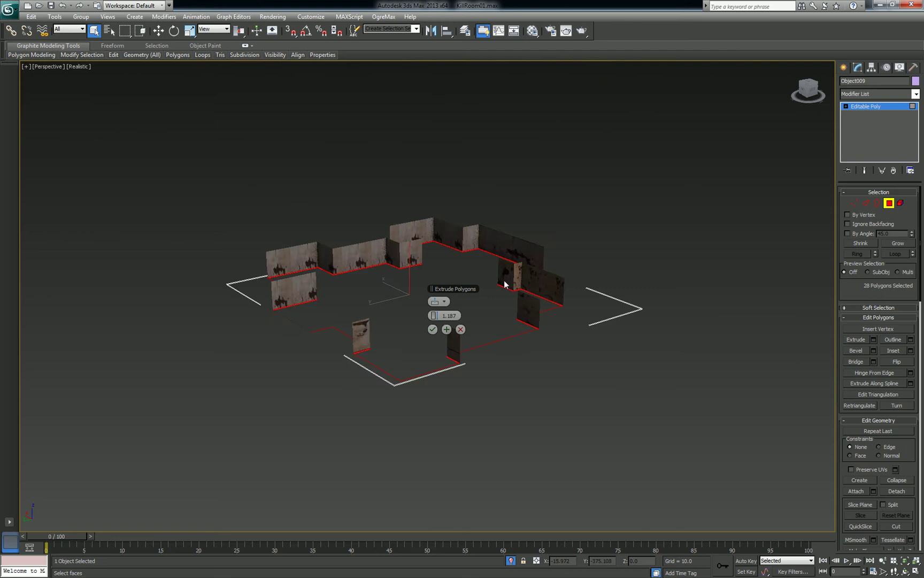
pyautogui.scroll(8, 506, 277)
pyautogui.moveTo(457, 206); pyautogui.dragTo(469, 369, button='middle')
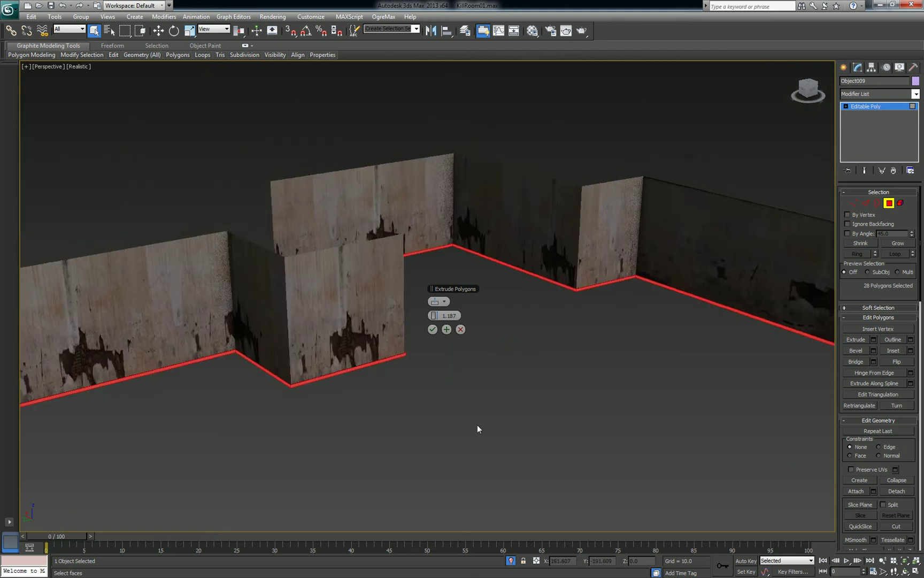
pyautogui.scroll(6, 476, 391)
pyautogui.moveTo(458, 429); pyautogui.dragTo(428, 403, button='middle')
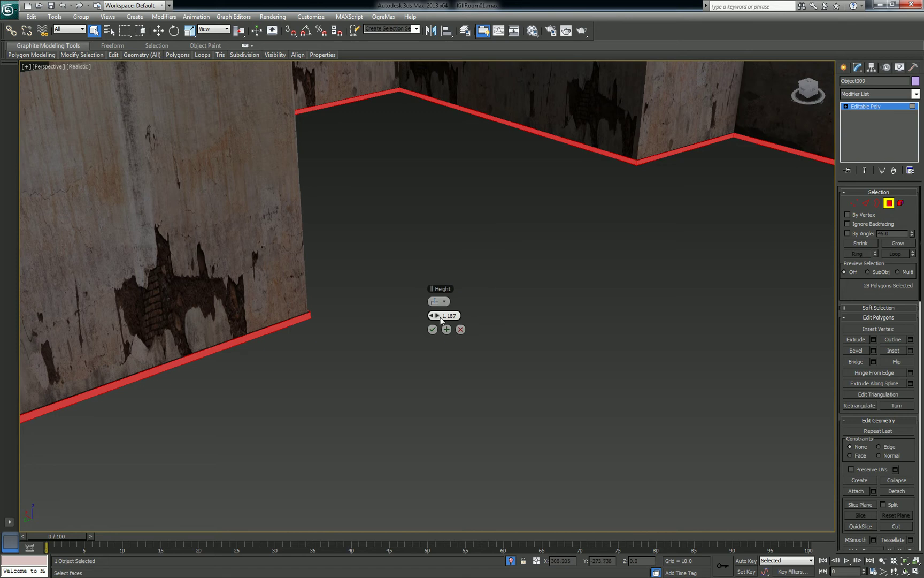
pyautogui.doubleClick(444, 316)
pyautogui.write('1.0')
pyautogui.keyDown('alt'); pyautogui.moveTo(417, 357); pyautogui.dragTo(439, 366, button='middle'); pyautogui.keyUp('alt')
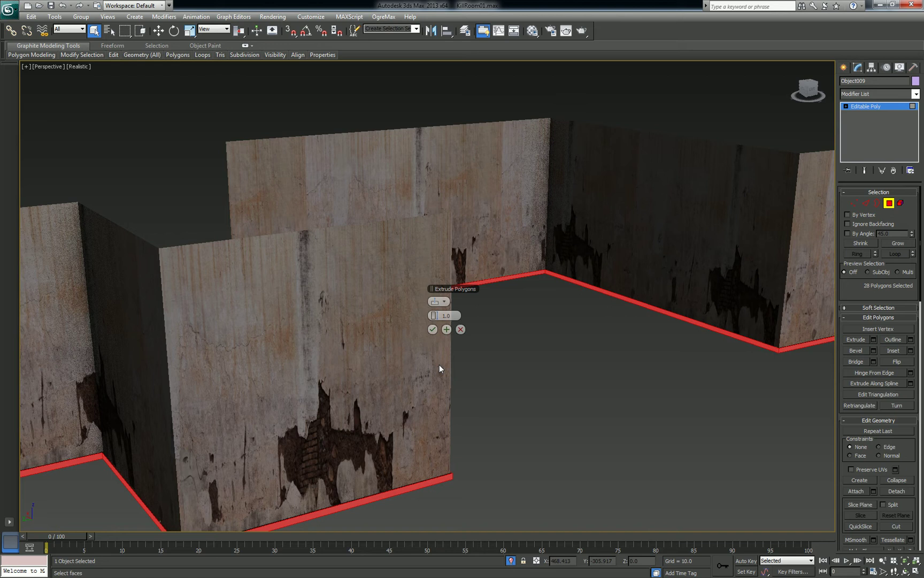
pyautogui.click(447, 330)
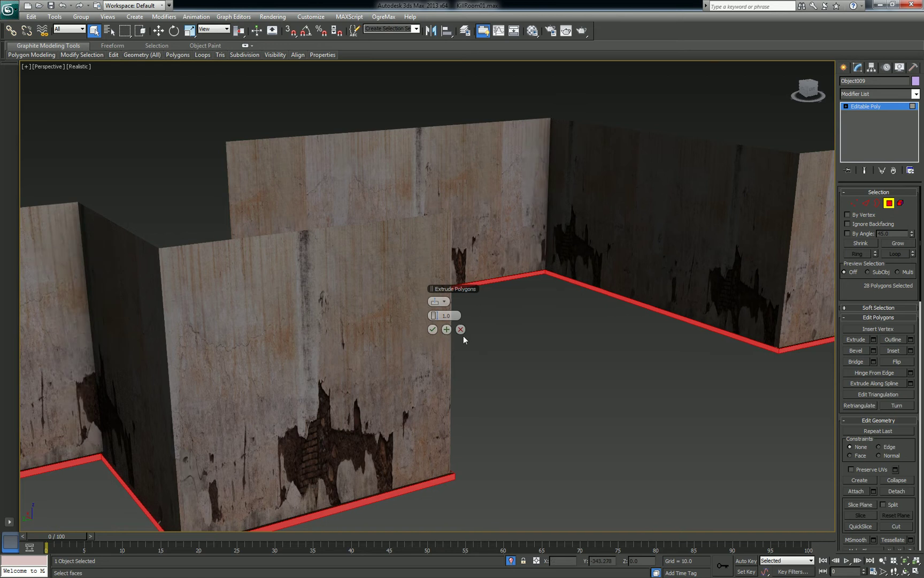
pyautogui.click(463, 330)
# - Select both the walls and the baseboard strip and exit isolation to bring back the whole room
pyautogui.scroll(-5, 518, 380)
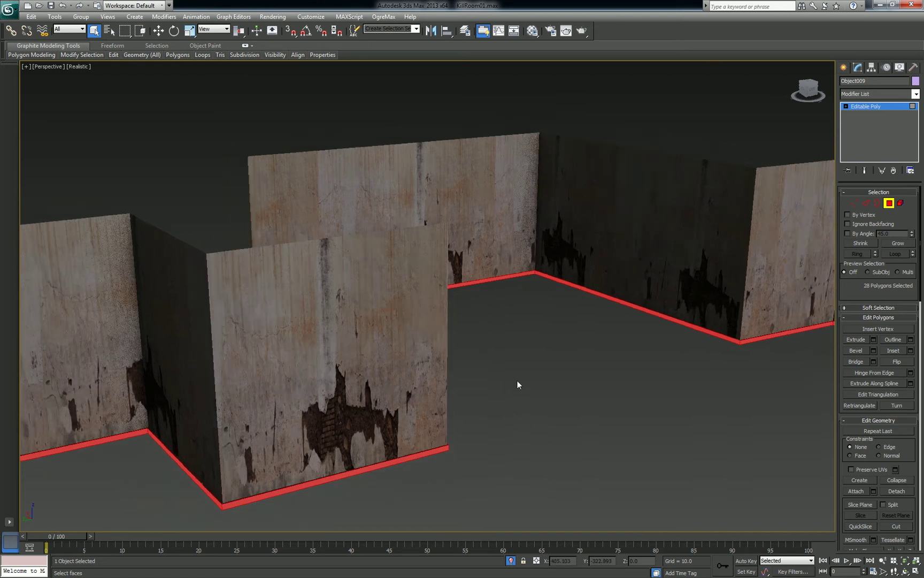
pyautogui.keyDown('alt'); pyautogui.moveTo(515, 381); pyautogui.dragTo(459, 401, button='middle'); pyautogui.keyUp('alt')
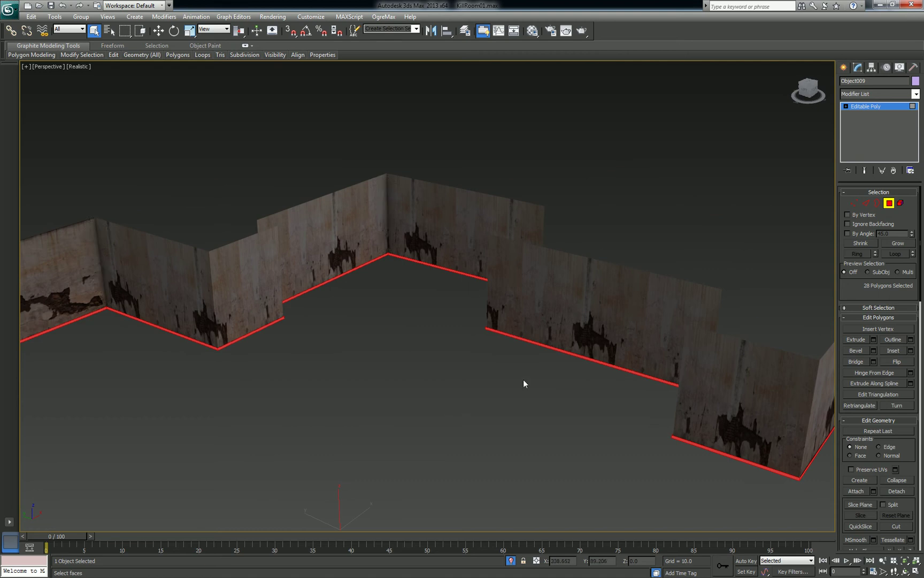
pyautogui.click(518, 343)
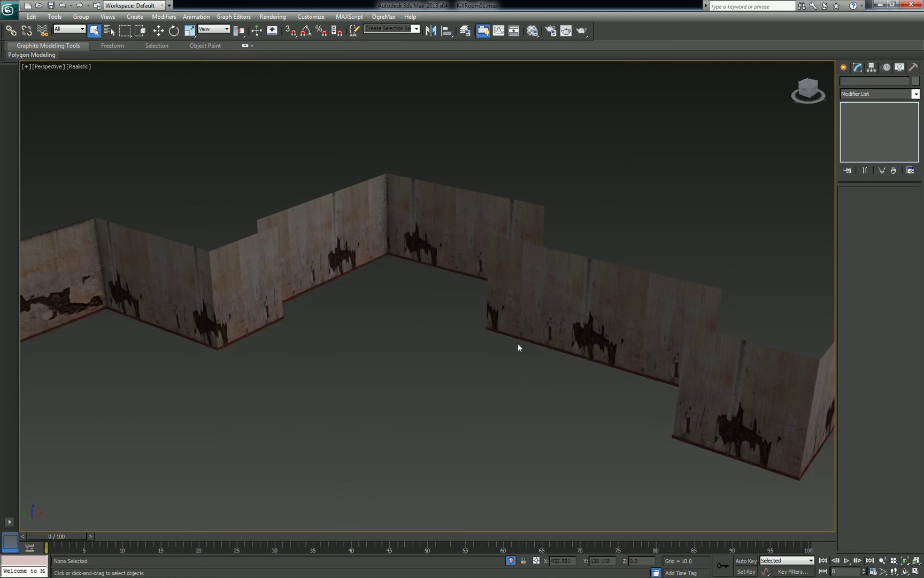
pyautogui.click(519, 337)
pyautogui.rightClick(404, 358)
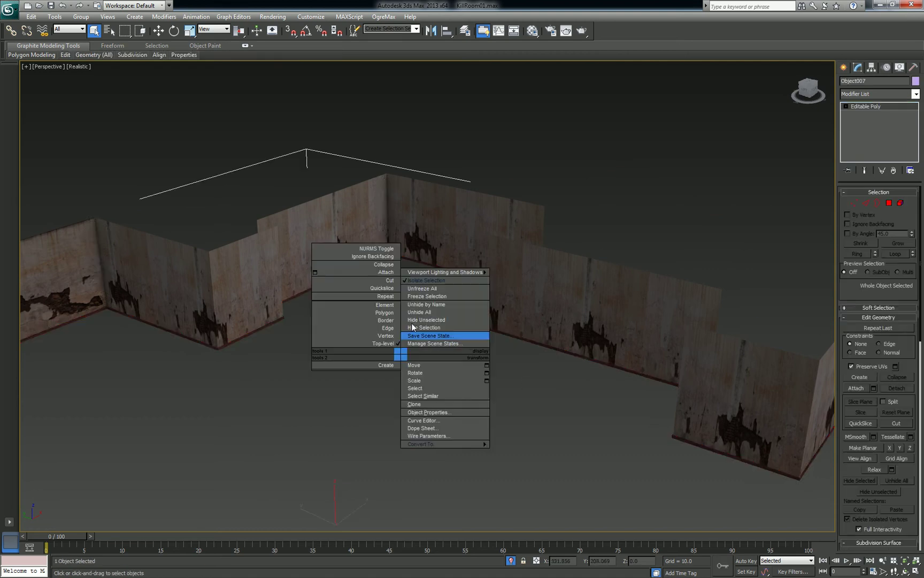
pyautogui.click(419, 311)
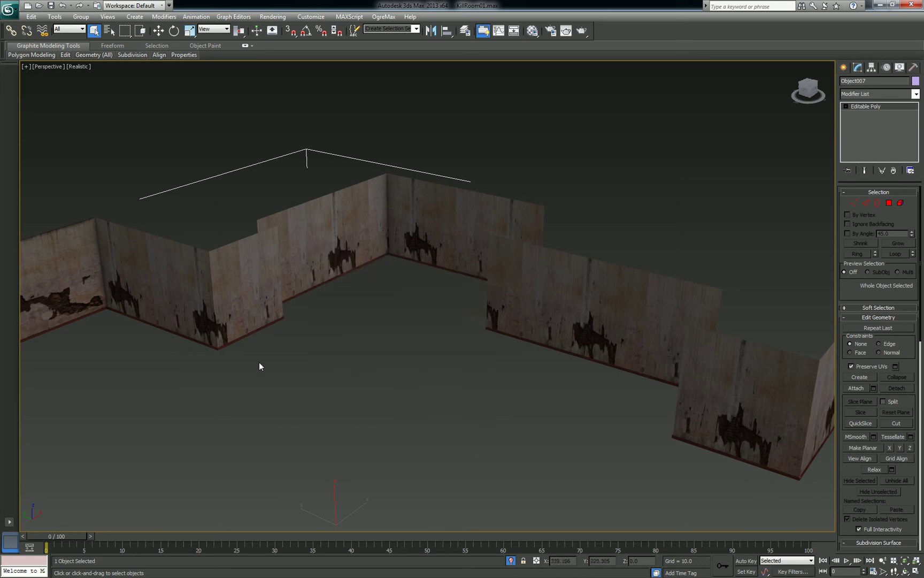
pyautogui.hotkey('ctrl', 'a')
pyautogui.rightClick(399, 300)
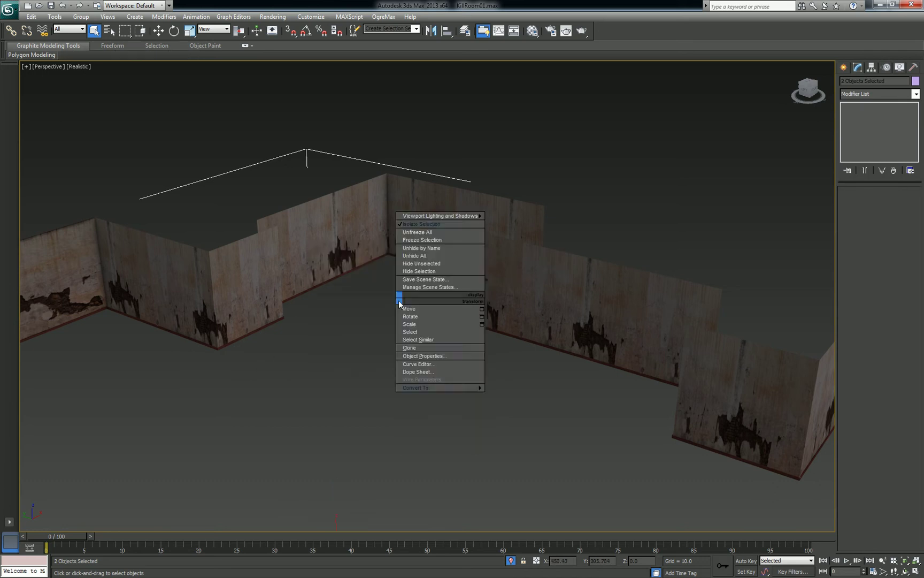
pyautogui.click(419, 224)
pyautogui.keyDown('alt'); pyautogui.moveTo(381, 346); pyautogui.dragTo(423, 299, button='middle'); pyautogui.keyUp('alt')
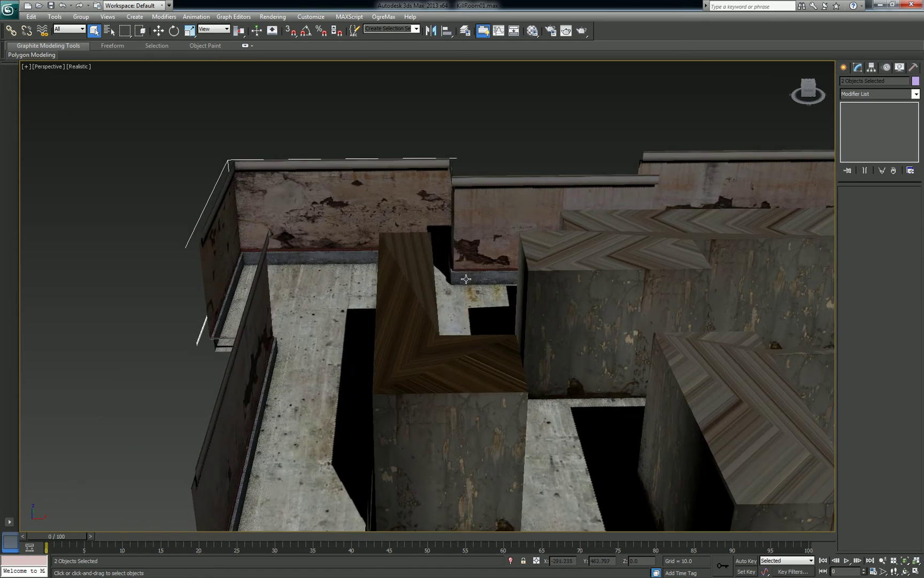
# - Add the upper and lower wall trims to the selection and isolate them together with the walls and baseboard strip
pyautogui.keyDown('ctrl'); pyautogui.click(478, 180); pyautogui.keyUp('ctrl')
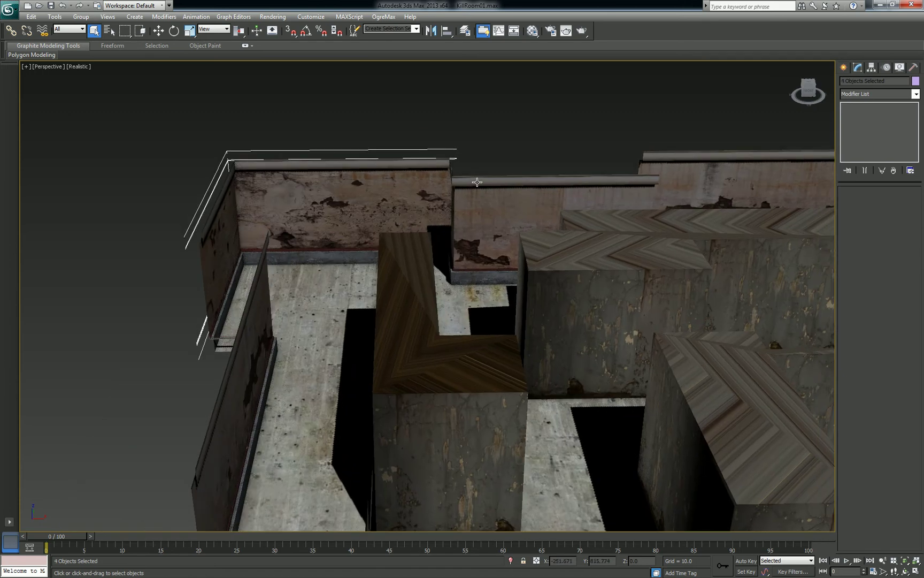
pyautogui.rightClick(479, 181)
pyautogui.click(502, 99)
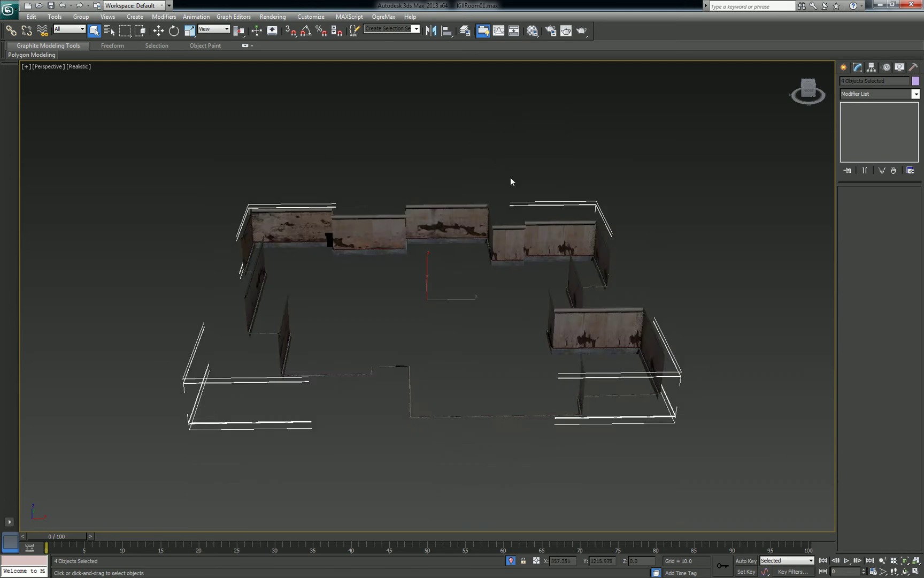
pyautogui.keyDown('alt'); pyautogui.moveTo(510, 177); pyautogui.dragTo(697, 182, button='middle'); pyautogui.keyUp('alt')
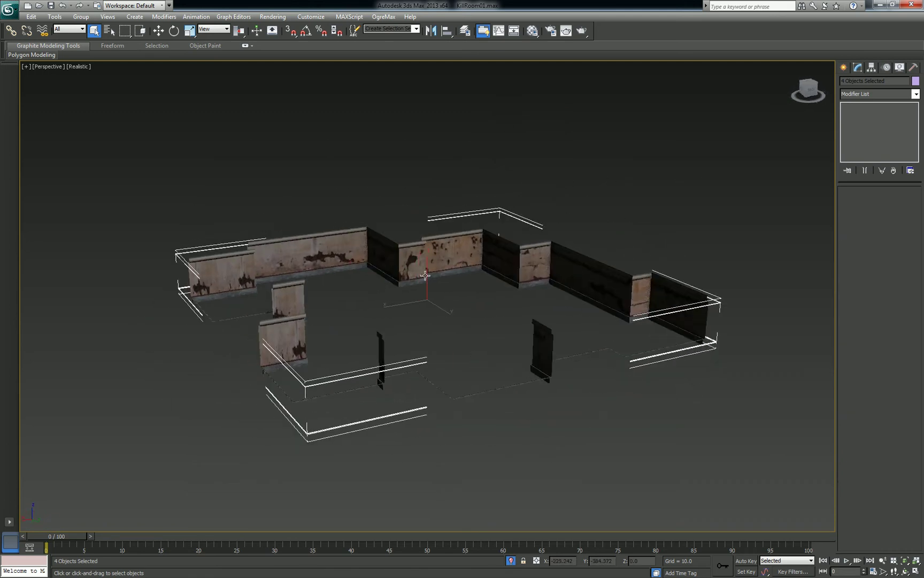
pyautogui.scroll(8, 469, 265)
pyautogui.moveTo(437, 271); pyautogui.dragTo(574, 308, button='middle')
pyautogui.scroll(3, 513, 293)
# - Select the two adjoining polygons of the protruding wall corner on the walls object
pyautogui.click(477, 378)
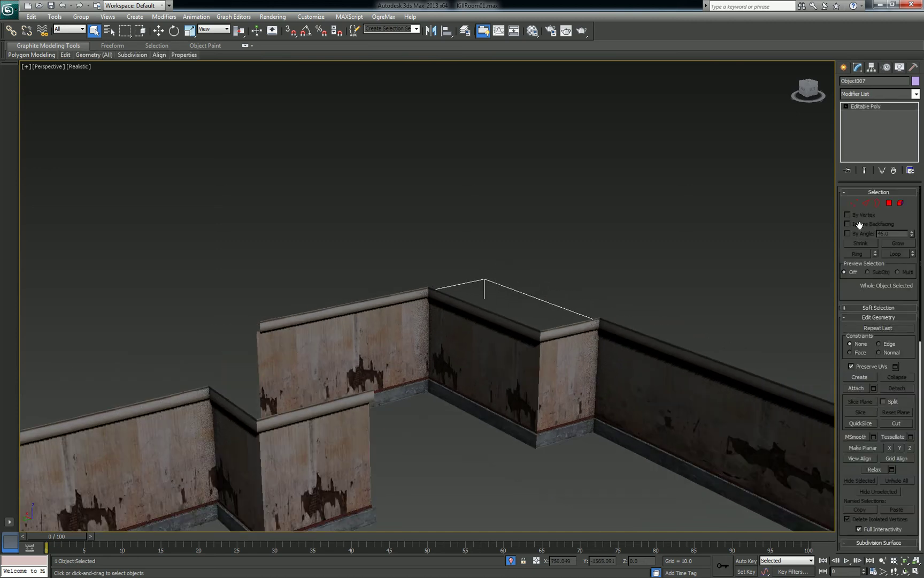
pyautogui.click(889, 202)
pyautogui.click(507, 391)
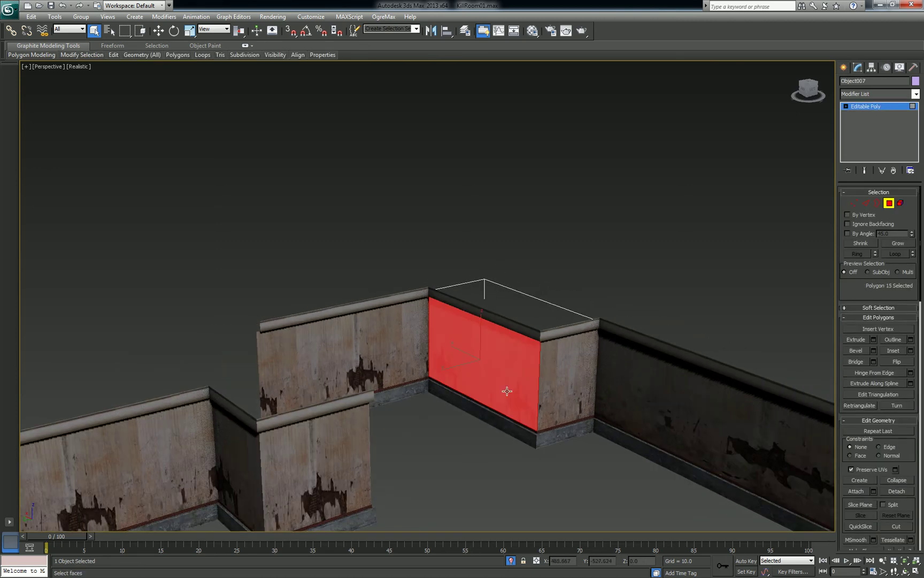
pyautogui.keyDown('ctrl'); pyautogui.click(568, 376); pyautogui.keyUp('ctrl')
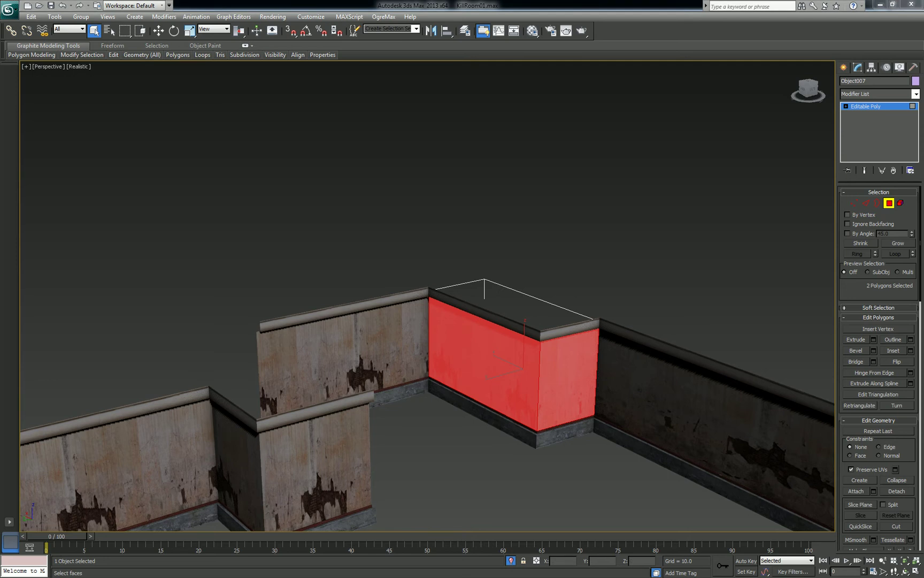
# - Switch to ThumbsPlus and apply a different damaged plaster texture to the two selected wall polygons
pyautogui.hotkey('alt', 'Tab')
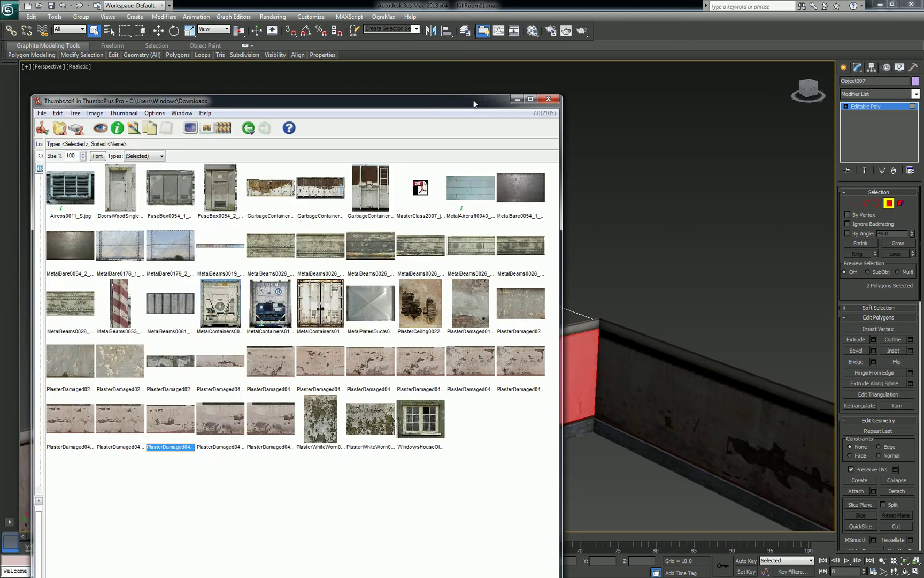
pyautogui.moveTo(456, 103); pyautogui.dragTo(0, 123)
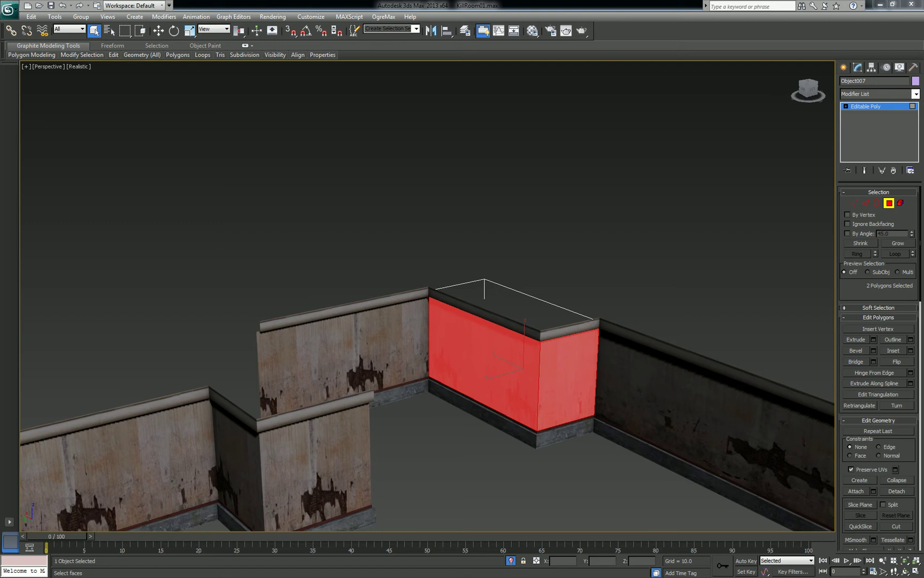
pyautogui.moveTo(25, 402); pyautogui.dragTo(553, 350)
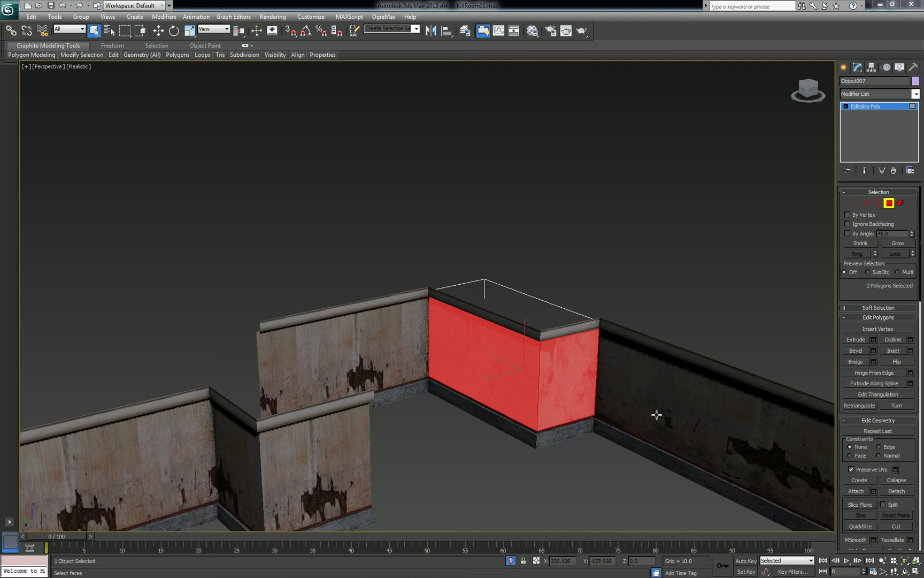
# - Reselect the two adjoining polygons of the protruding wall corner and show the polygon selection as outlines instead of shaded faces
pyautogui.click(573, 389)
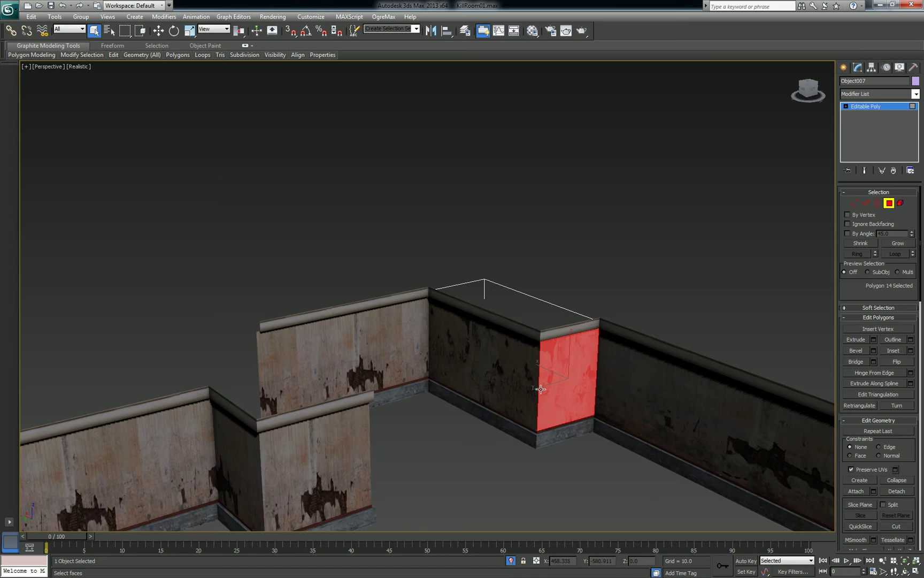
pyautogui.keyDown('ctrl'); pyautogui.click(514, 377); pyautogui.keyUp('ctrl')
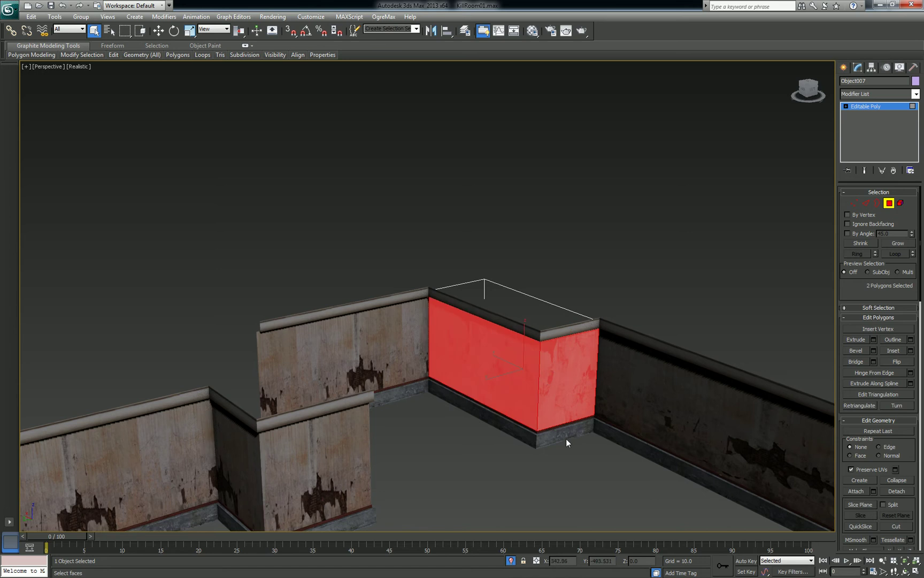
pyautogui.press('F2')
pyautogui.keyDown('alt'); pyautogui.moveTo(573, 440); pyautogui.dragTo(645, 441, button='middle'); pyautogui.keyUp('alt')
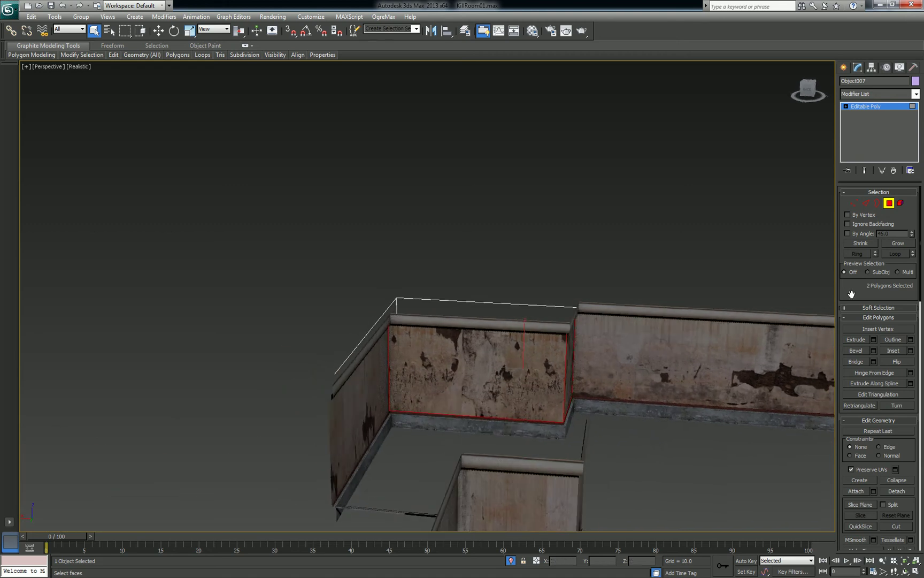
# - Add an Unwrap UVW modifier to the two selected corner polygons and bring their UVs into view in the UV editor
pyautogui.click(916, 93)
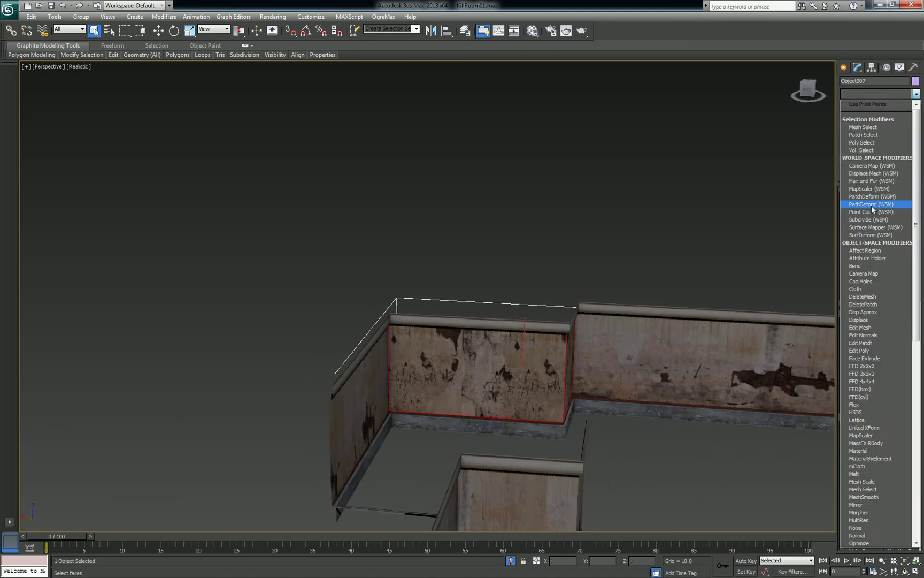
pyautogui.scroll(-2, 872, 209)
pyautogui.press('u')
pyautogui.press('Return')
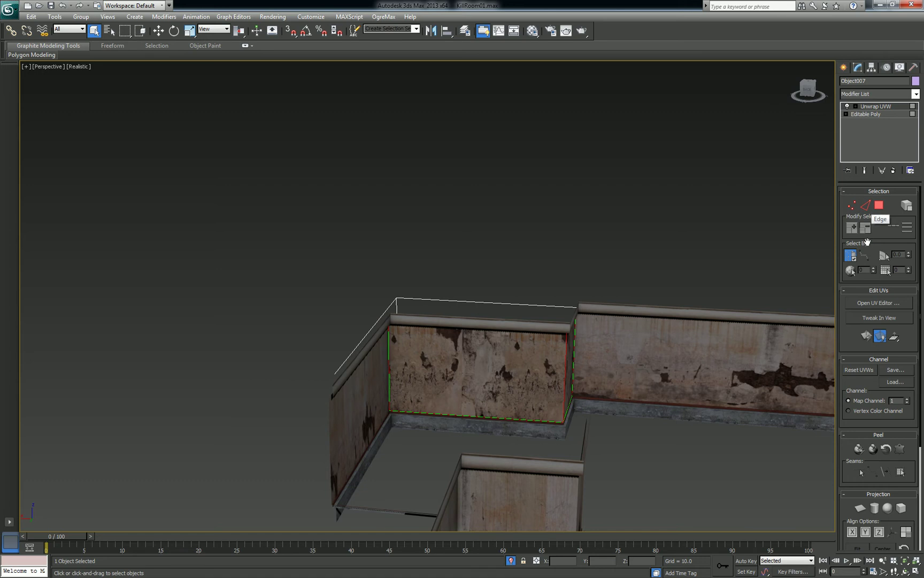
pyautogui.click(876, 303)
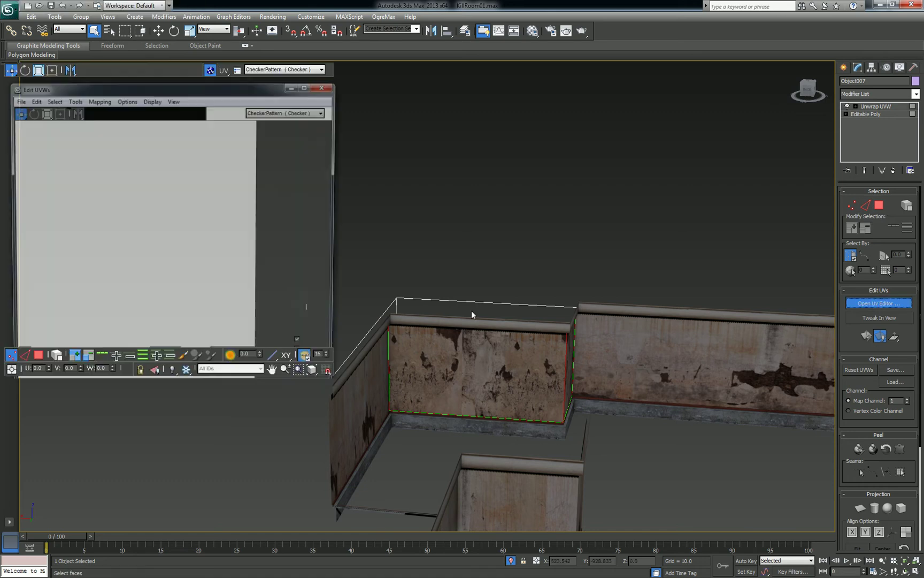
pyautogui.scroll(-6, 92, 239)
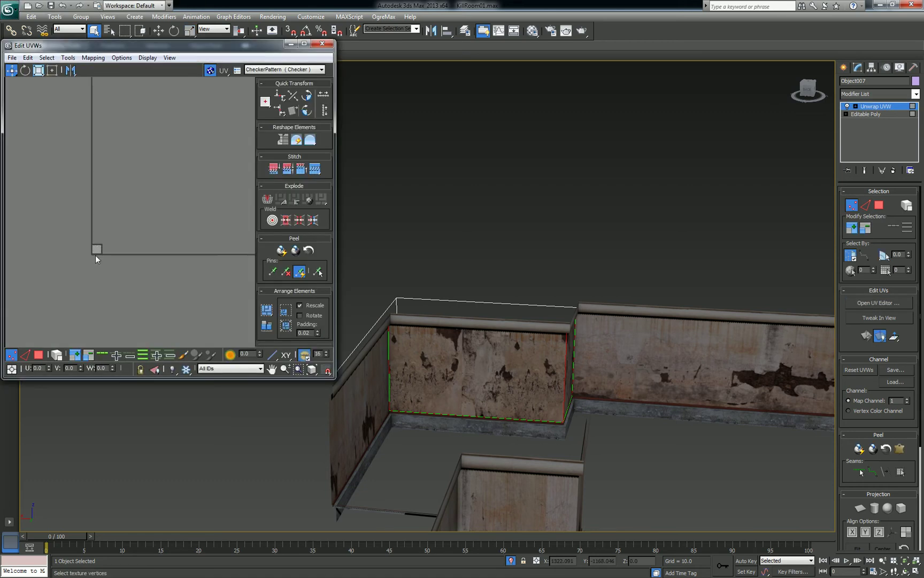
pyautogui.moveTo(58, 275); pyautogui.dragTo(196, 288, button='middle')
pyautogui.scroll(2, 176, 238)
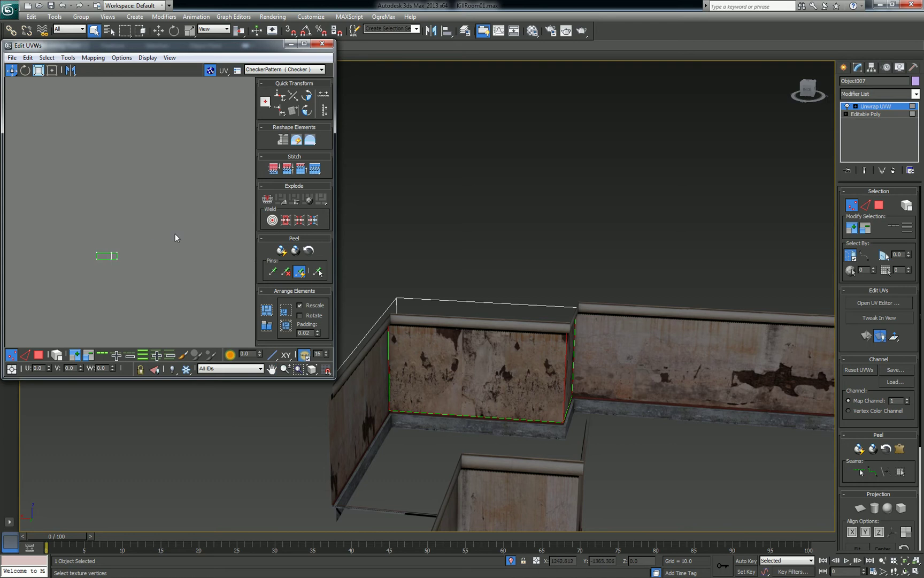
# - Try rotating the two corner polygons' UVs in 90-degree increments through a full turn to compare the plaster orientation
pyautogui.click(307, 97)
pyautogui.click(308, 97)
pyautogui.moveTo(554, 377)
pyautogui.mouseDown(button='middle')
pyautogui.moveTo(550, 361)
pyautogui.moveTo(547, 378)
pyautogui.mouseUp(button='middle')
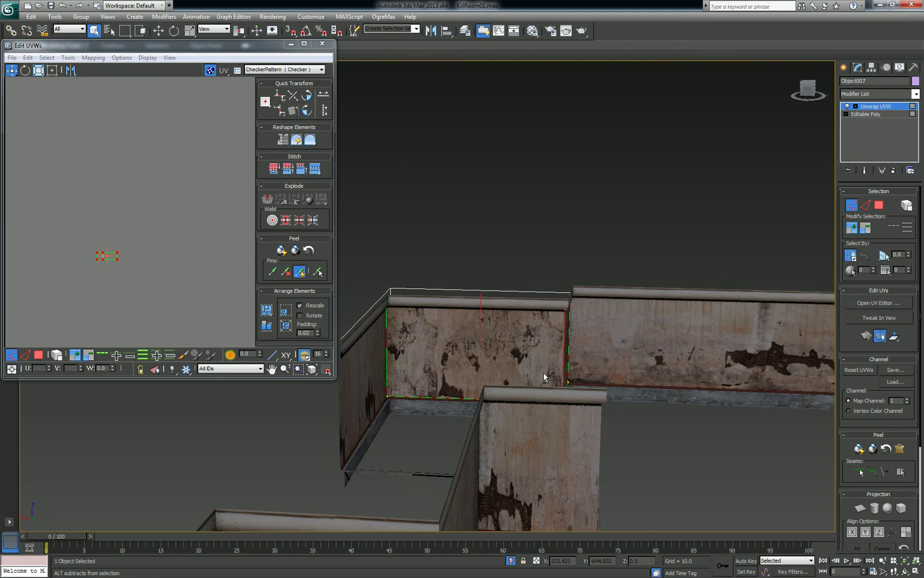
pyautogui.click(307, 95)
pyautogui.moveTo(490, 281); pyautogui.dragTo(482, 285, button='middle')
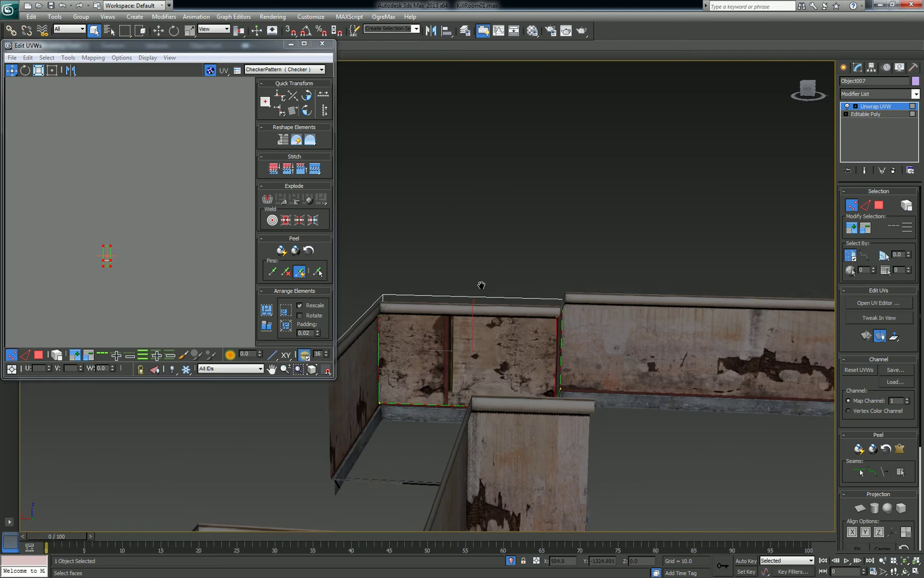
pyautogui.click(307, 96)
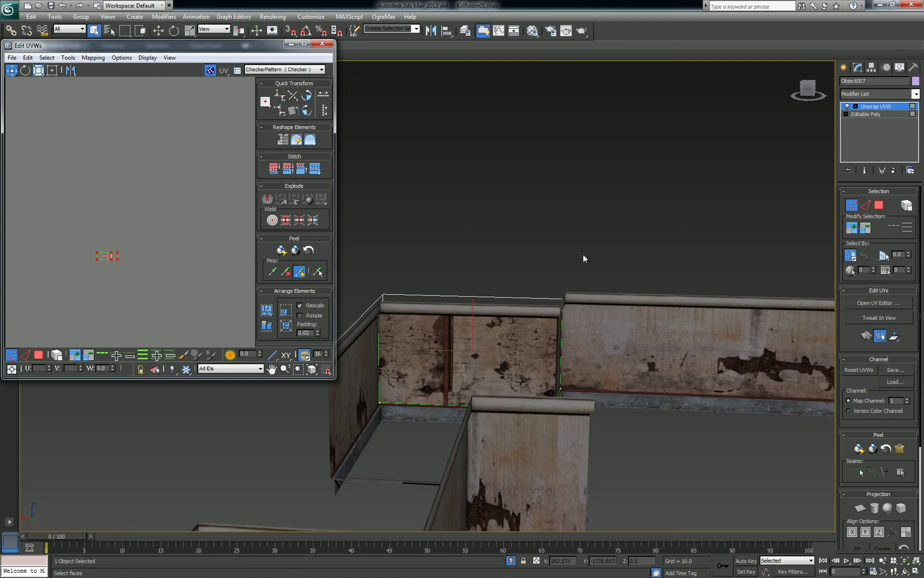
pyautogui.moveTo(551, 248); pyautogui.dragTo(527, 240, button='middle')
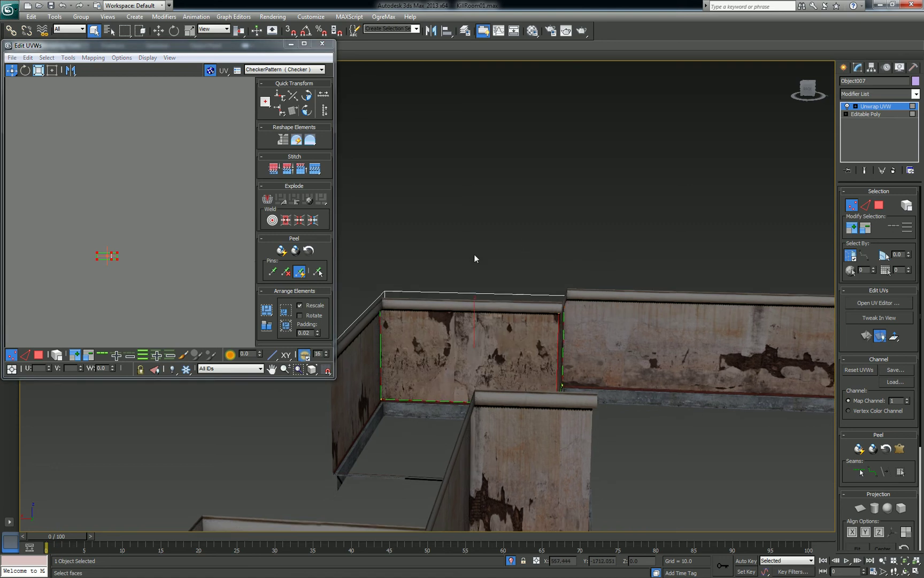
pyautogui.click(121, 58)
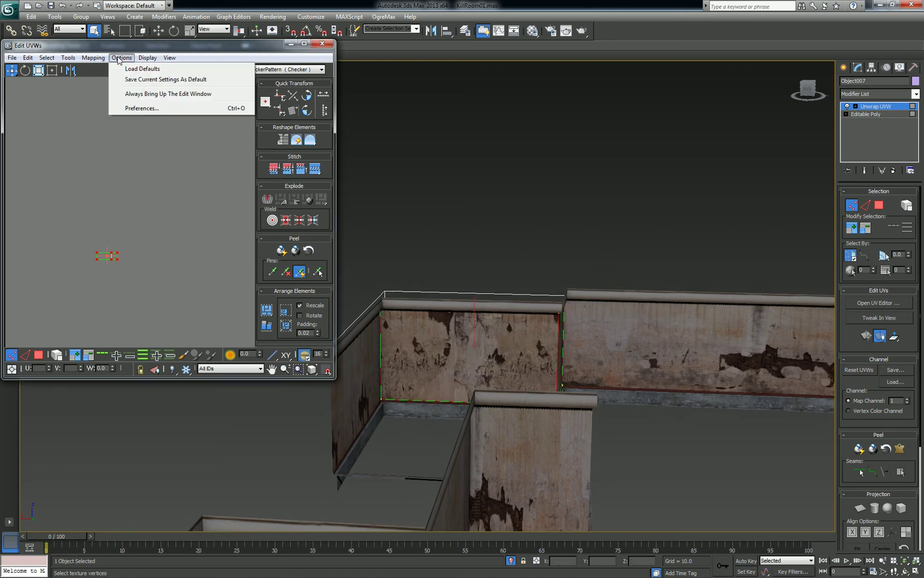
pyautogui.click(140, 109)
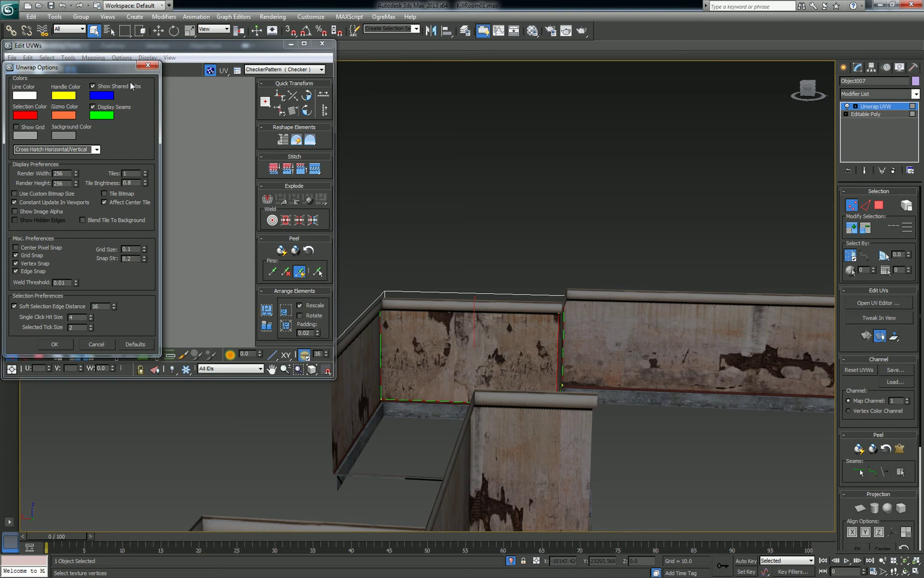
pyautogui.click(148, 65)
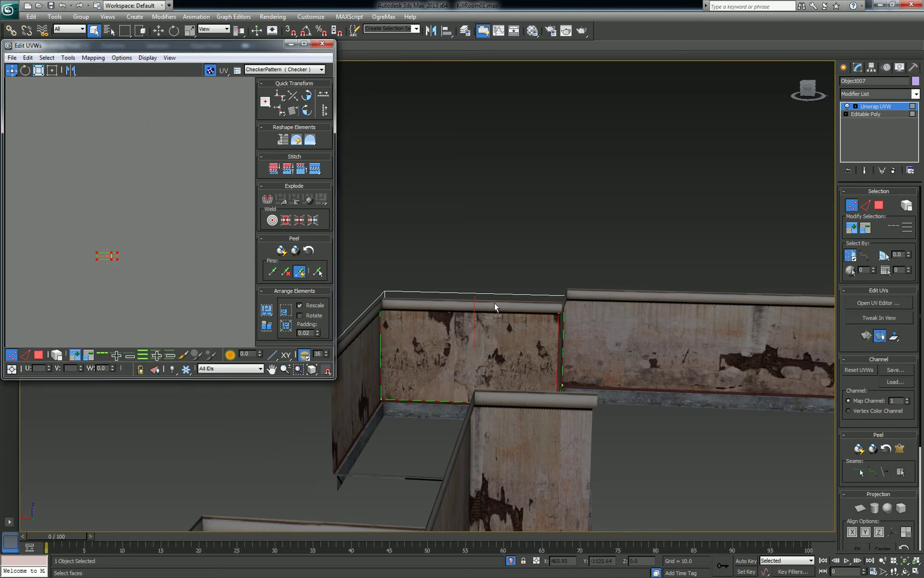
# - Close the UV editor and convert the walls object back to an Editable Poly
pyautogui.keyDown('alt'); pyautogui.moveTo(494, 303); pyautogui.dragTo(796, 238, button='middle'); pyautogui.keyUp('alt')
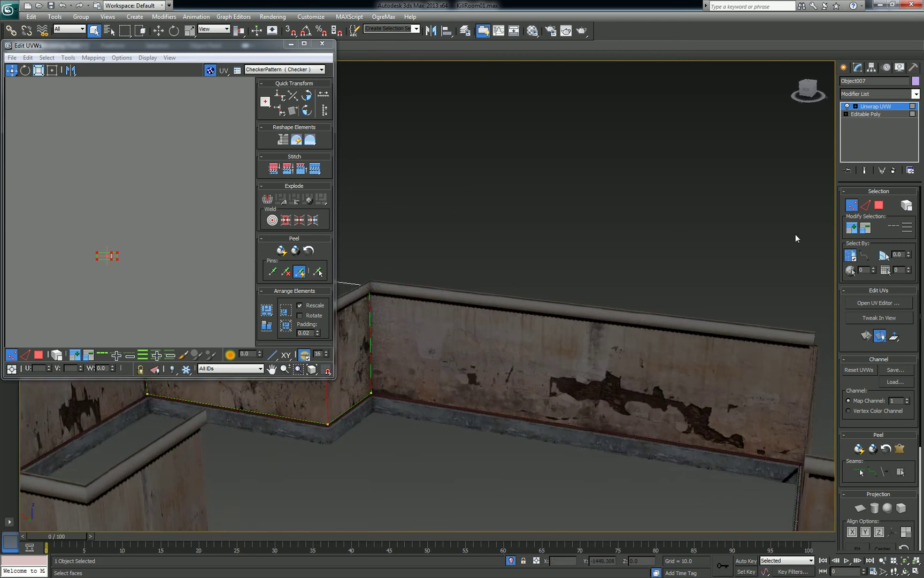
pyautogui.click(857, 207)
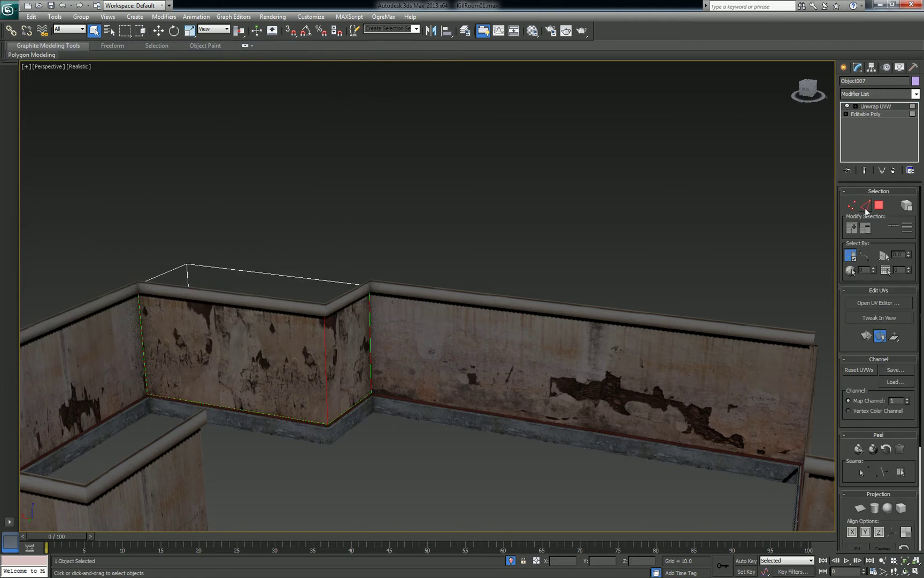
pyautogui.click(879, 205)
pyautogui.click(670, 370)
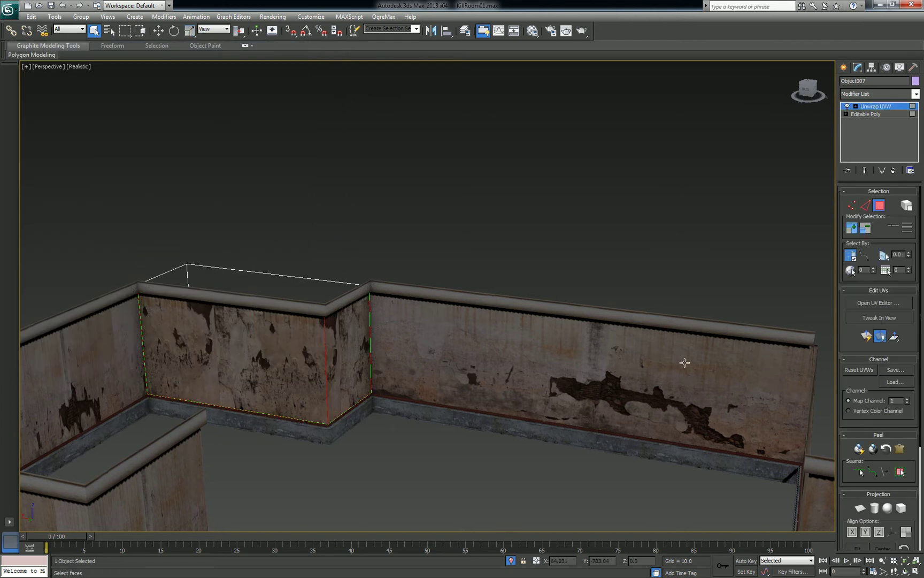
pyautogui.rightClick(646, 264)
pyautogui.moveTo(677, 355)
pyautogui.click(733, 358)
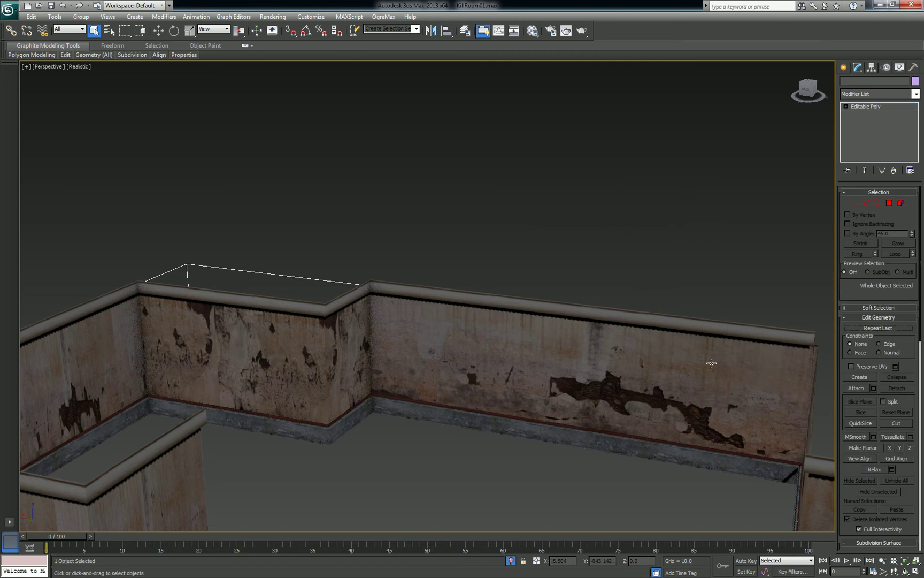
# - Select the long wall polygon next to the protruding corner, add an Unwrap UVW modifier and open its UVs for editing
pyautogui.click(890, 204)
pyautogui.click(620, 397)
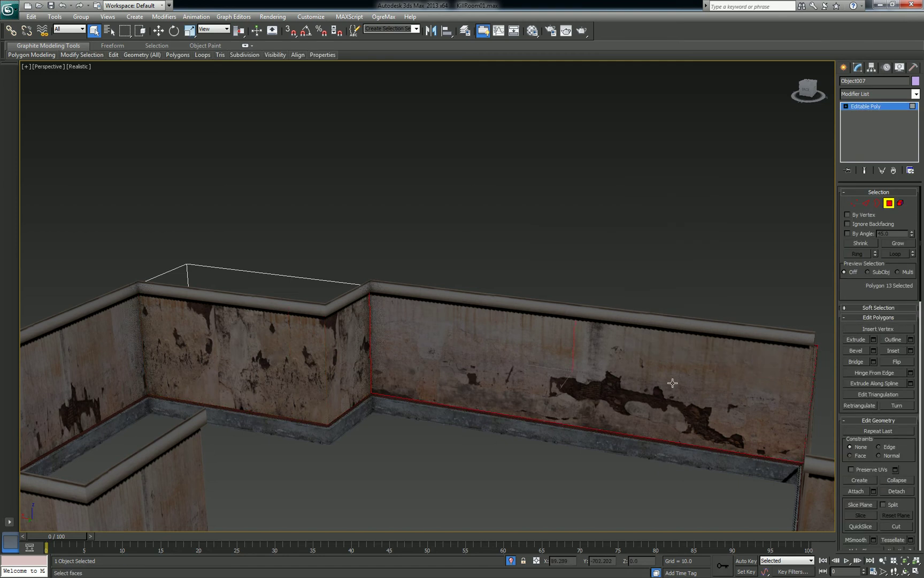
pyautogui.keyDown('alt'); pyautogui.moveTo(620, 397); pyautogui.dragTo(710, 369, button='middle'); pyautogui.keyUp('alt')
pyautogui.click(915, 94)
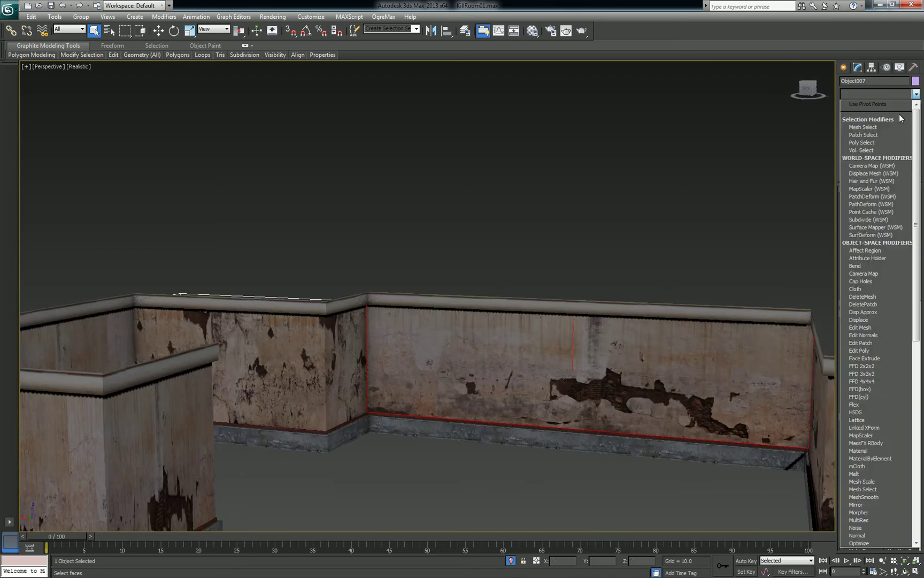
pyautogui.scroll(-15, 874, 294)
pyautogui.click(874, 293)
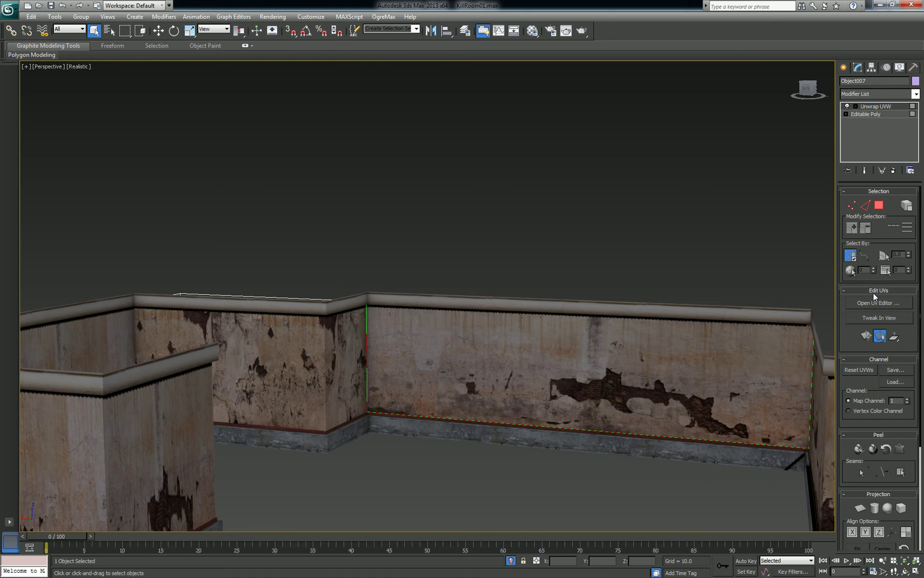
pyautogui.click(881, 305)
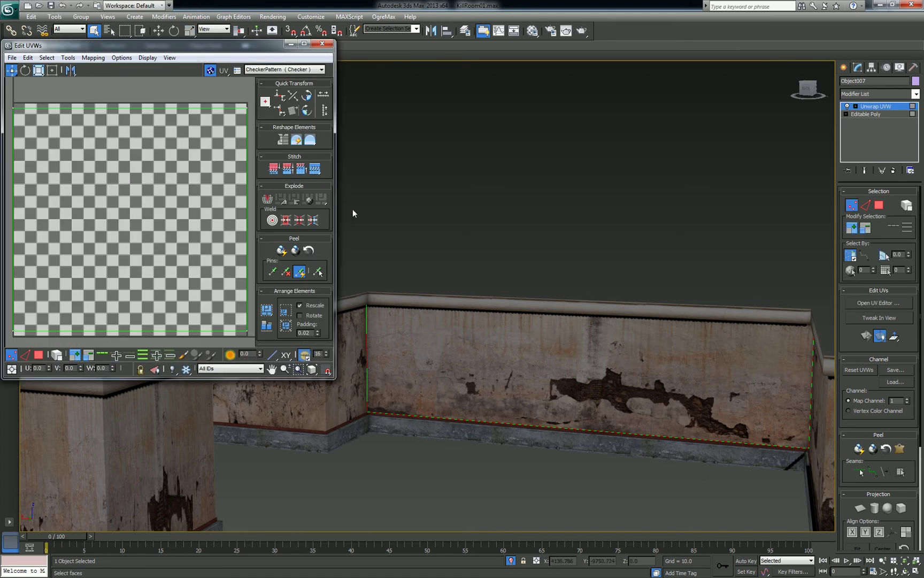
# - Rotate the long wall's UVs by 180 degrees and convert the walls object back to an Editable Poly
pyautogui.click(306, 96)
pyautogui.moveTo(532, 283); pyautogui.dragTo(557, 248, button='middle')
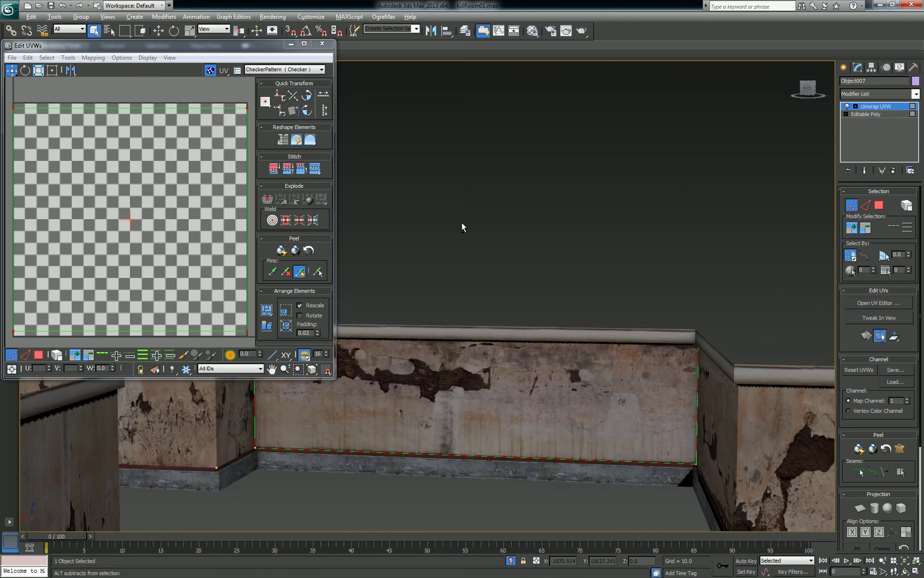
pyautogui.moveTo(462, 227)
pyautogui.keyDown('alt'); pyautogui.mouseDown(button='middle')
pyautogui.moveTo(445, 234)
pyautogui.moveTo(454, 233)
pyautogui.mouseUp(button='middle'); pyautogui.keyUp('alt')
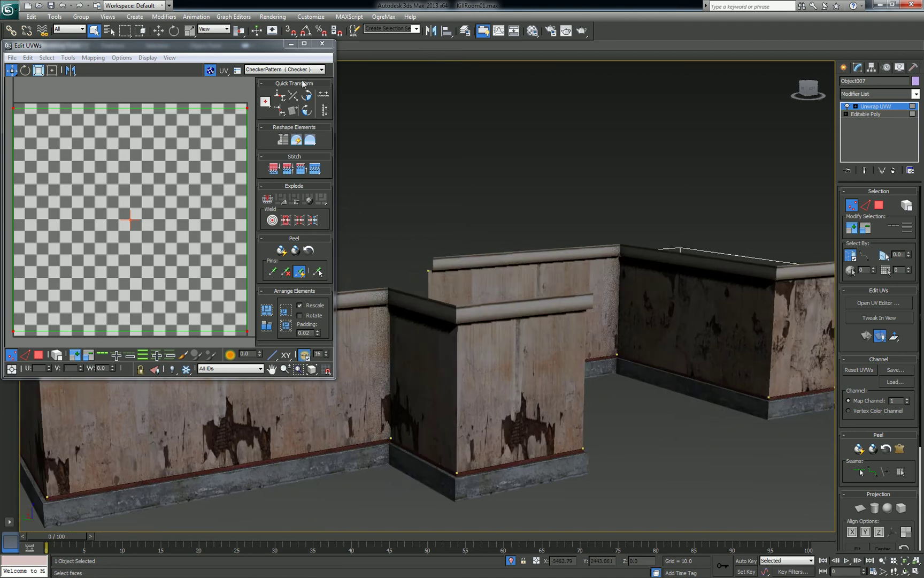
pyautogui.rightClick(565, 262)
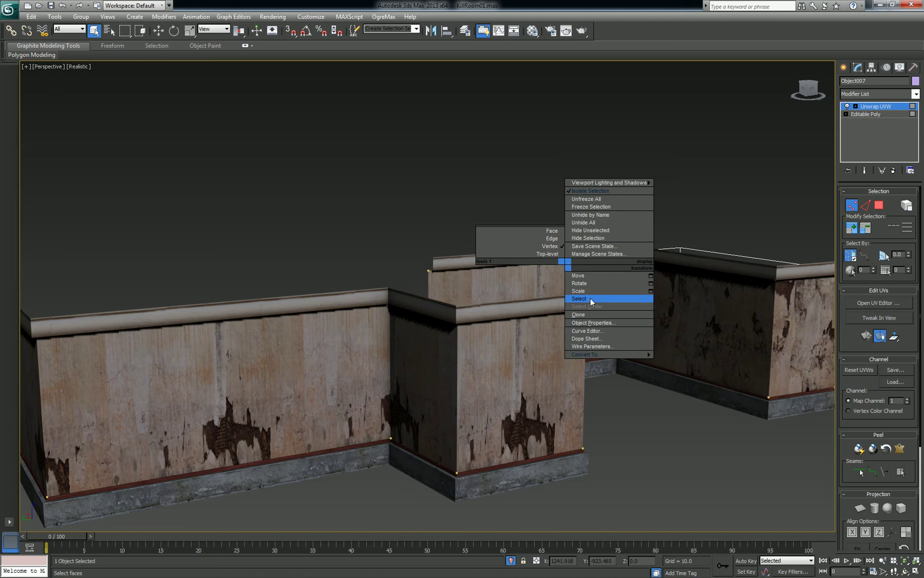
pyautogui.moveTo(632, 355)
pyautogui.click(680, 362)
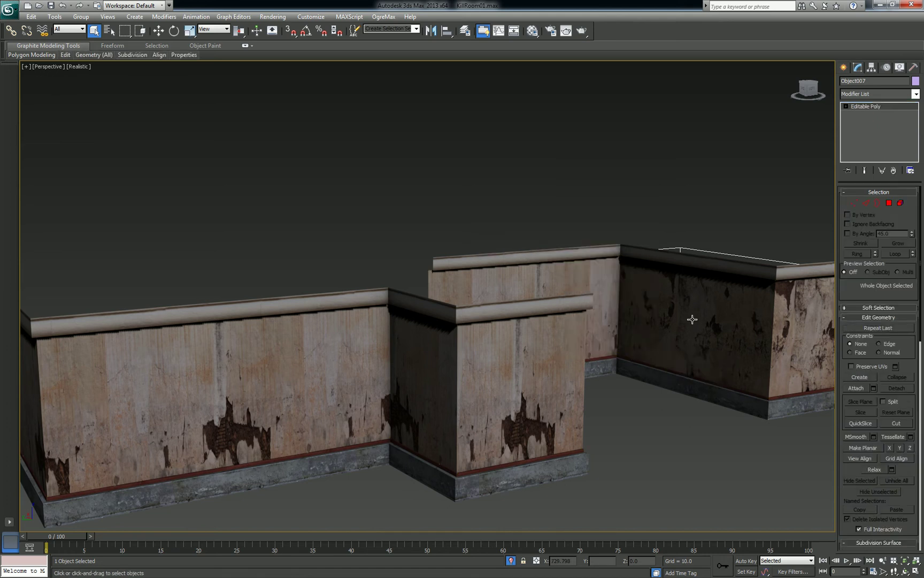
# - Select the wall polygon on the other side of the protruding corner and apply a different damaged plaster texture to it
pyautogui.moveTo(691, 320); pyautogui.dragTo(891, 212, button='middle')
pyautogui.click(889, 204)
pyautogui.click(617, 319)
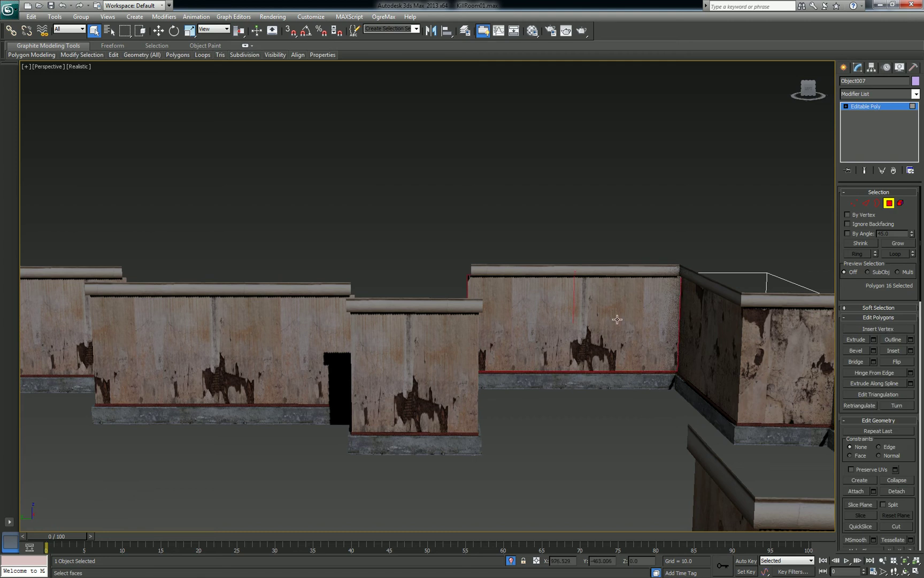
pyautogui.moveTo(686, 361)
pyautogui.keyDown('alt'); pyautogui.mouseDown(button='middle')
pyautogui.moveTo(654, 368)
pyautogui.moveTo(665, 381)
pyautogui.moveTo(733, 374)
pyautogui.moveTo(656, 371)
pyautogui.moveTo(681, 372)
pyautogui.mouseUp(button='middle'); pyautogui.keyUp('alt')
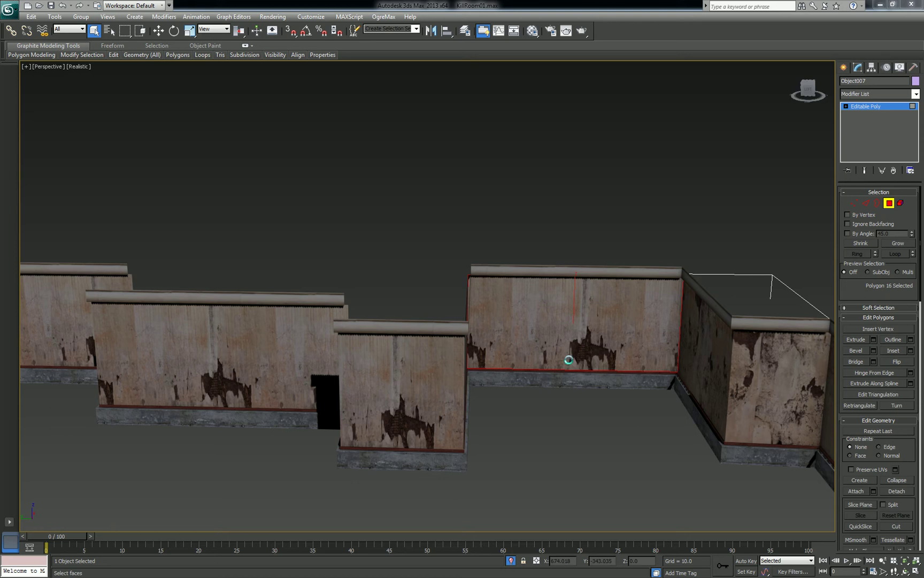
pyautogui.moveTo(557, 419)
pyautogui.keyDown('alt'); pyautogui.mouseDown(button='middle')
pyautogui.moveTo(599, 416)
pyautogui.moveTo(593, 409)
pyautogui.moveTo(602, 403)
pyautogui.moveTo(625, 423)
pyautogui.moveTo(602, 431)
pyautogui.moveTo(551, 424)
pyautogui.moveTo(563, 402)
pyautogui.mouseUp(button='middle'); pyautogui.keyUp('alt')
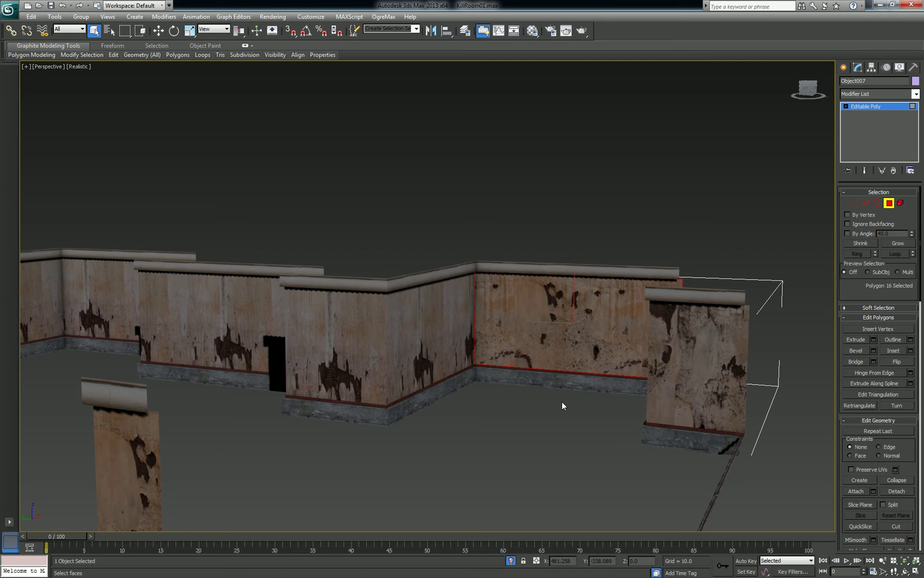
# - Select the wall polygon adjoining the newly textured one and apply a different damaged plaster texture to it
pyautogui.keyDown('alt'); pyautogui.moveTo(538, 411); pyautogui.dragTo(509, 431, button='middle'); pyautogui.keyUp('alt')
pyautogui.click(427, 342)
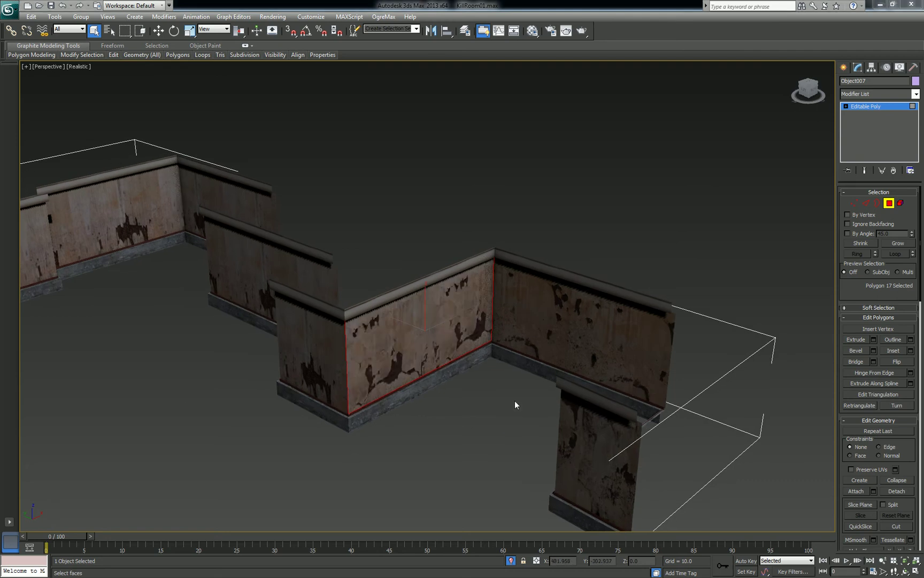
pyautogui.moveTo(515, 404)
pyautogui.keyDown('alt'); pyautogui.mouseDown(button='middle')
pyautogui.moveTo(525, 400)
pyautogui.moveTo(515, 395)
pyautogui.mouseUp(button='middle'); pyautogui.keyUp('alt')
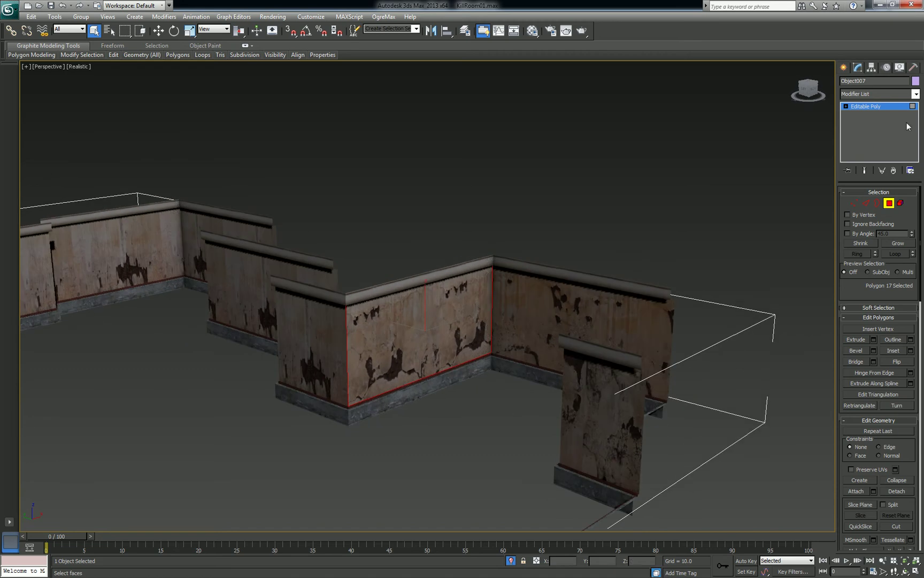
# - Add an Unwrap UVW modifier to the selected adjoining wall polygon and open the UV editor
pyautogui.click(878, 94)
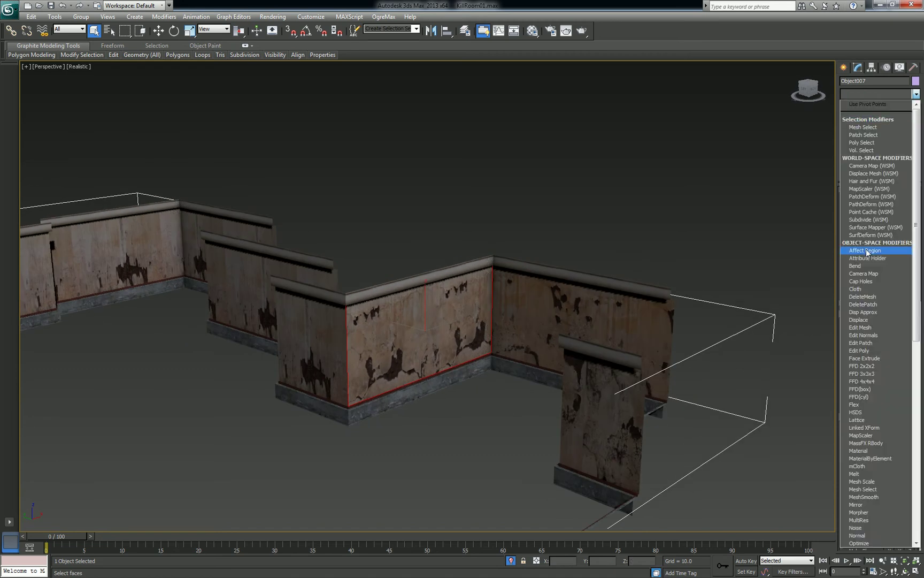
pyautogui.scroll(-10, 867, 252)
pyautogui.scroll(-3, 866, 252)
pyautogui.click(867, 253)
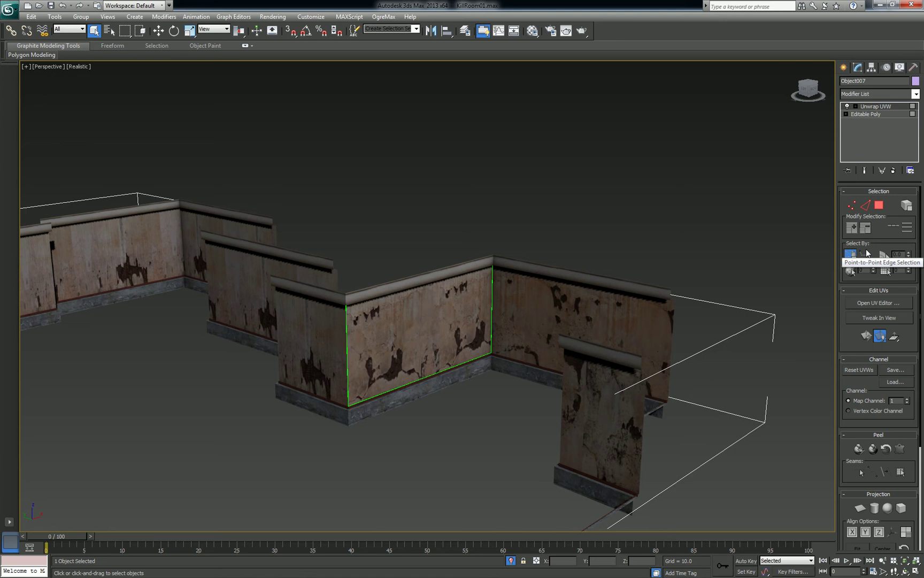
pyautogui.click(891, 304)
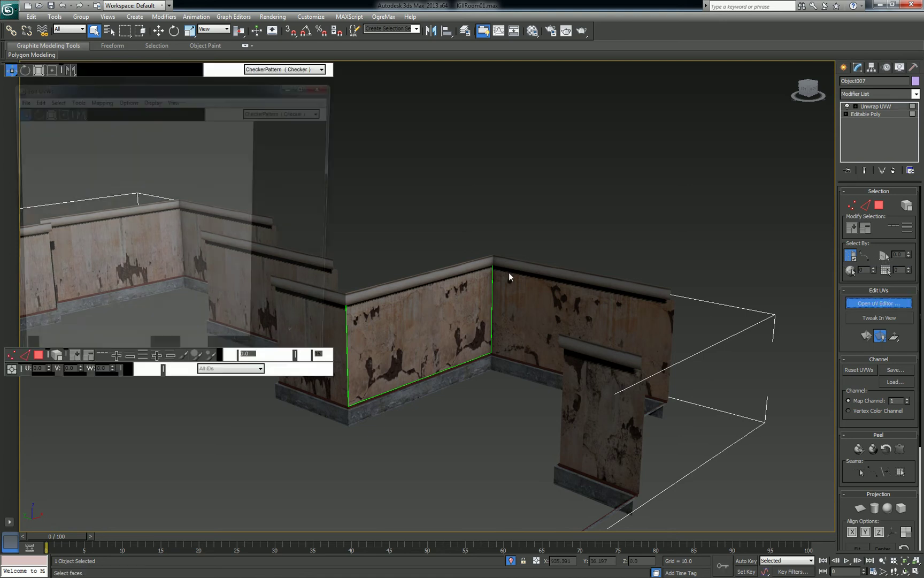
# - Move the adjoining wall polygon's UV shell over the small texture tile, lining its lower edge up with the tile's base
pyautogui.scroll(-3, 182, 247)
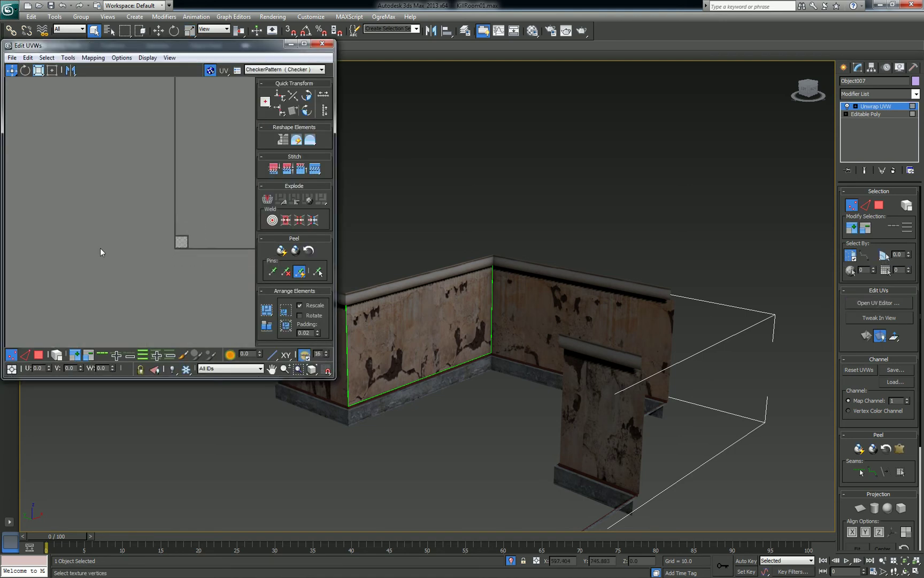
pyautogui.moveTo(101, 248)
pyautogui.mouseDown(button='middle')
pyautogui.moveTo(217, 267)
pyautogui.moveTo(108, 264)
pyautogui.mouseUp(button='middle')
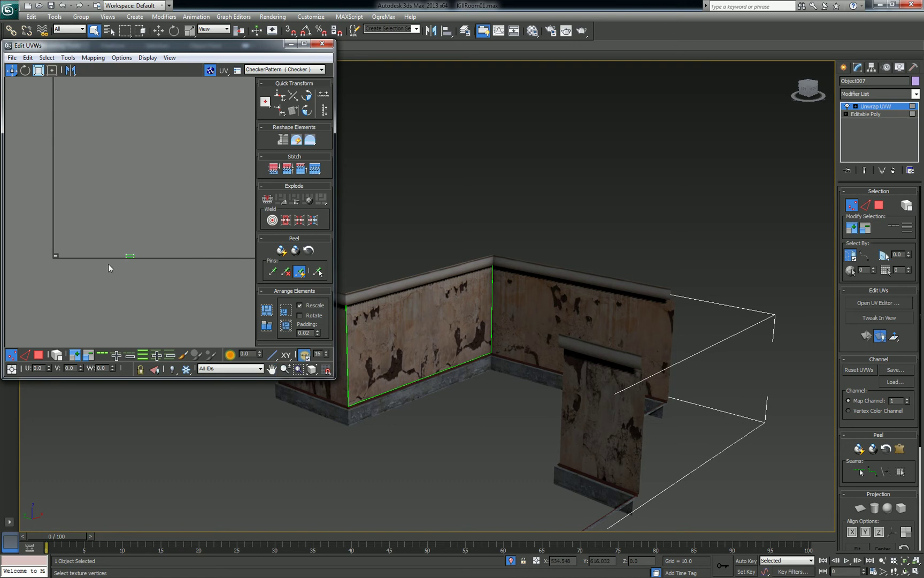
pyautogui.scroll(3, 108, 263)
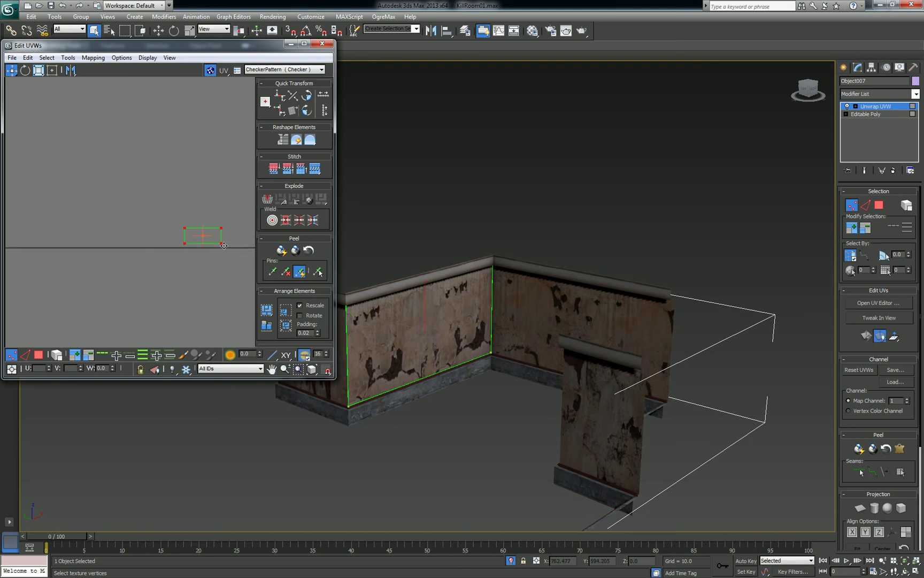
pyautogui.moveTo(221, 228); pyautogui.dragTo(94, 243)
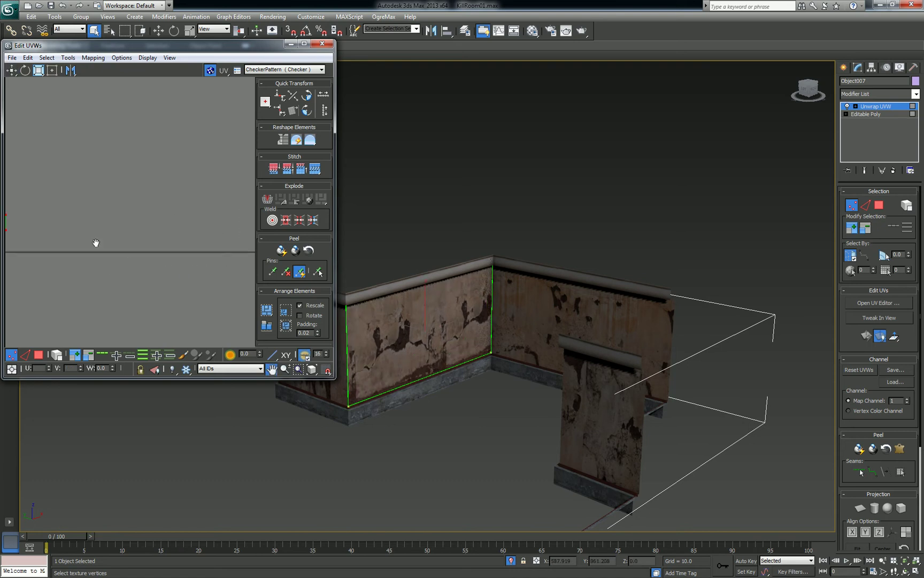
pyautogui.moveTo(94, 243); pyautogui.dragTo(142, 240, button='middle')
pyautogui.moveTo(159, 215); pyautogui.dragTo(42, 234)
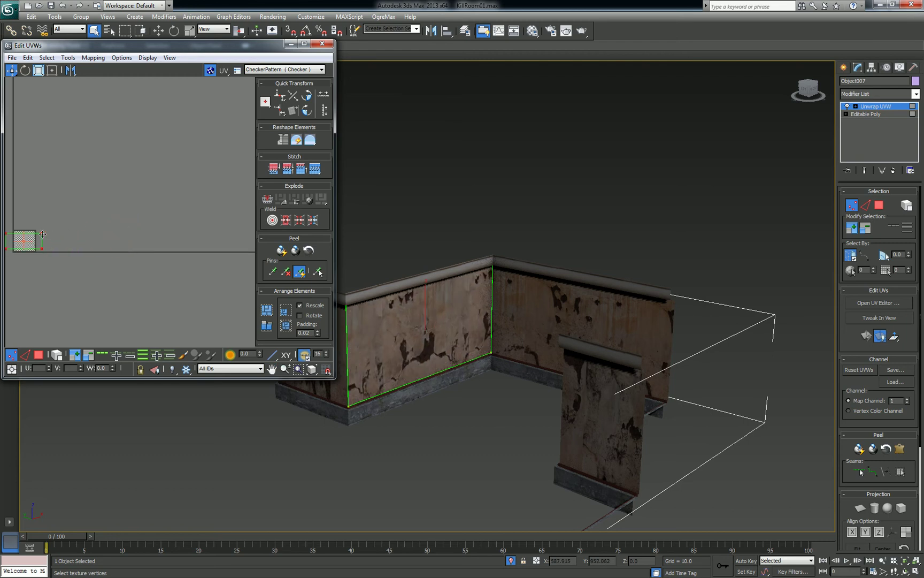
pyautogui.moveTo(455, 325); pyautogui.dragTo(490, 321, button='middle')
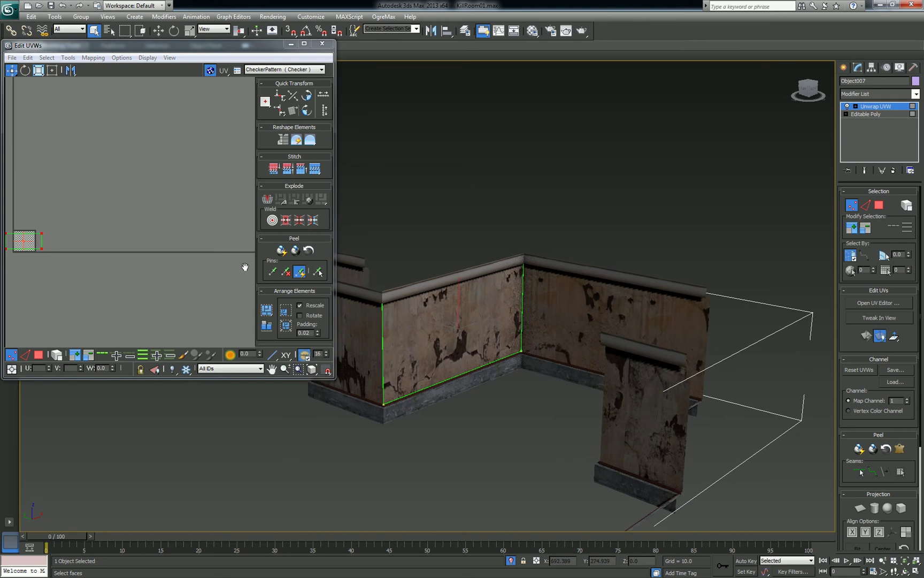
pyautogui.moveTo(41, 234); pyautogui.dragTo(39, 236)
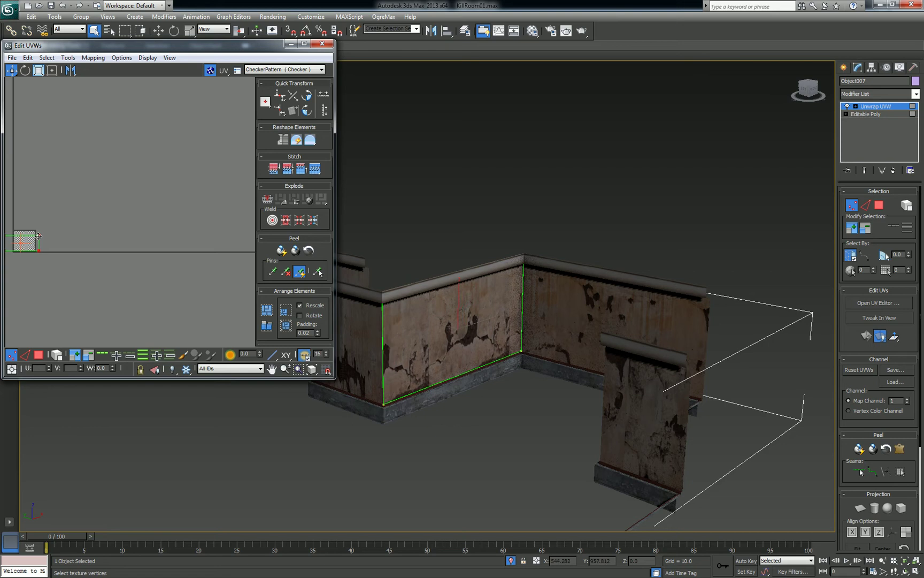
pyautogui.moveTo(37, 205); pyautogui.dragTo(108, 204, button='middle')
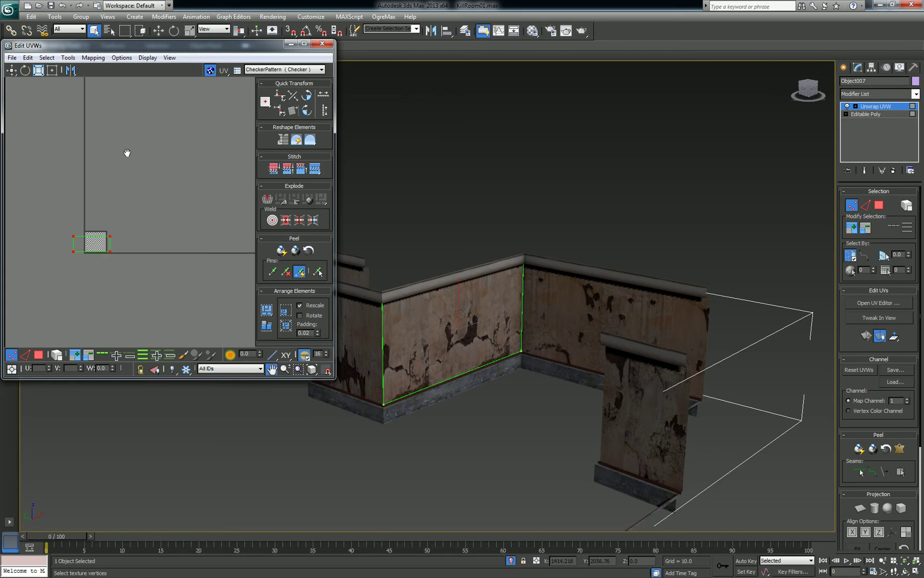
# - Narrow the wall's UV shell with a horizontal scale and move it sideways until it sits flush beside the texture tile
pyautogui.click(38, 70)
pyautogui.moveTo(37, 74); pyautogui.dragTo(38, 92)
pyautogui.moveTo(75, 242); pyautogui.dragTo(49, 243)
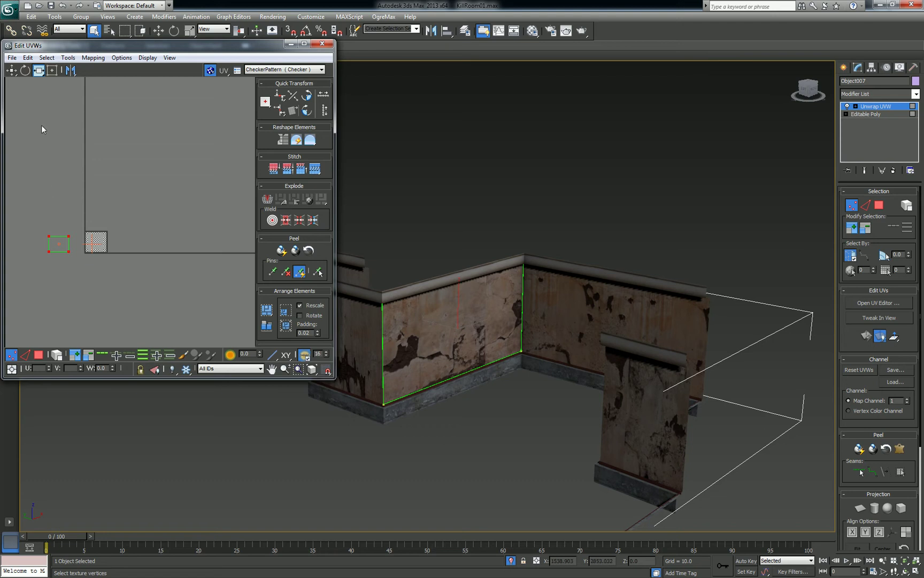
pyautogui.click(12, 71)
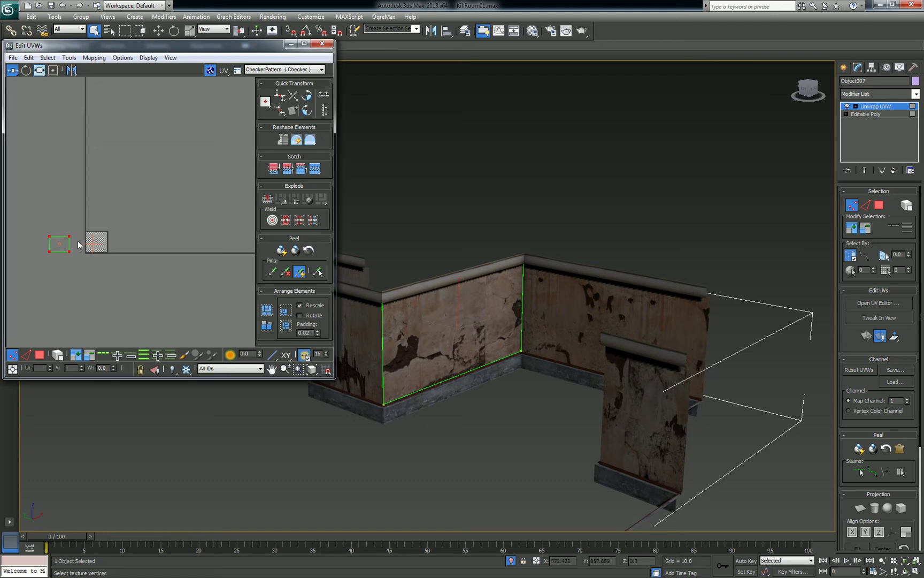
pyautogui.moveTo(72, 240); pyautogui.dragTo(86, 237)
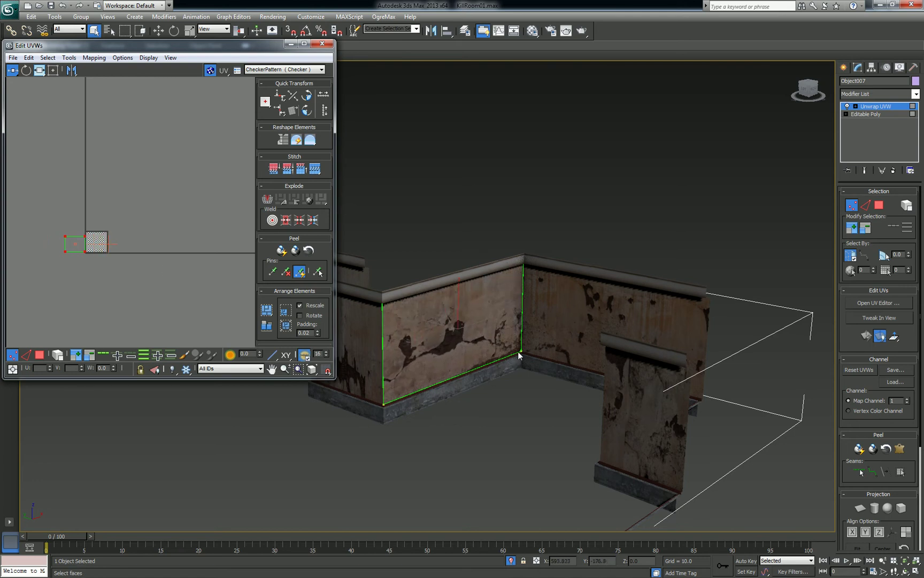
# - Bring the protruding corner walls on the opposite side into view and convert the walls object back to an Editable Poly
pyautogui.keyDown('alt'); pyautogui.moveTo(422, 412); pyautogui.dragTo(691, 415, button='middle'); pyautogui.keyUp('alt')
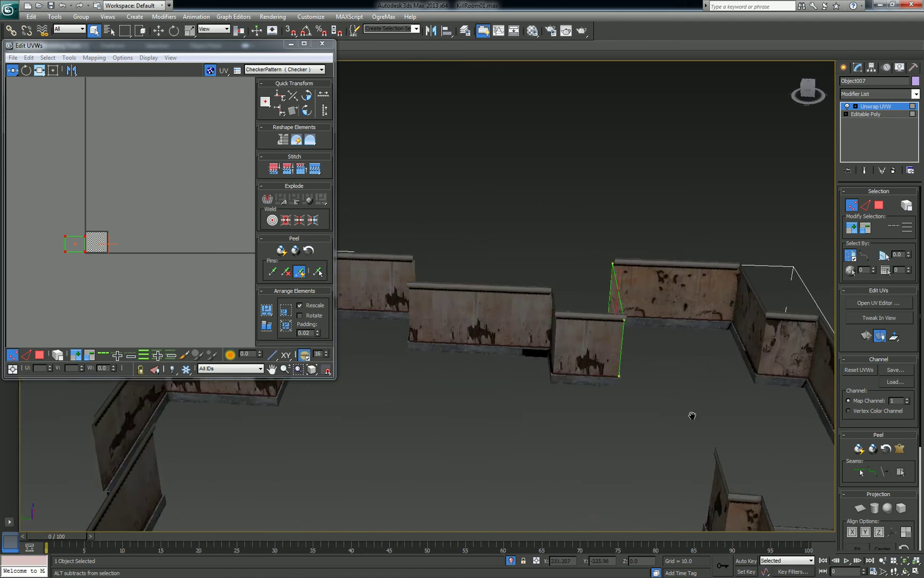
pyautogui.keyDown('alt'); pyautogui.moveTo(481, 416); pyautogui.dragTo(570, 427, button='middle'); pyautogui.keyUp('alt')
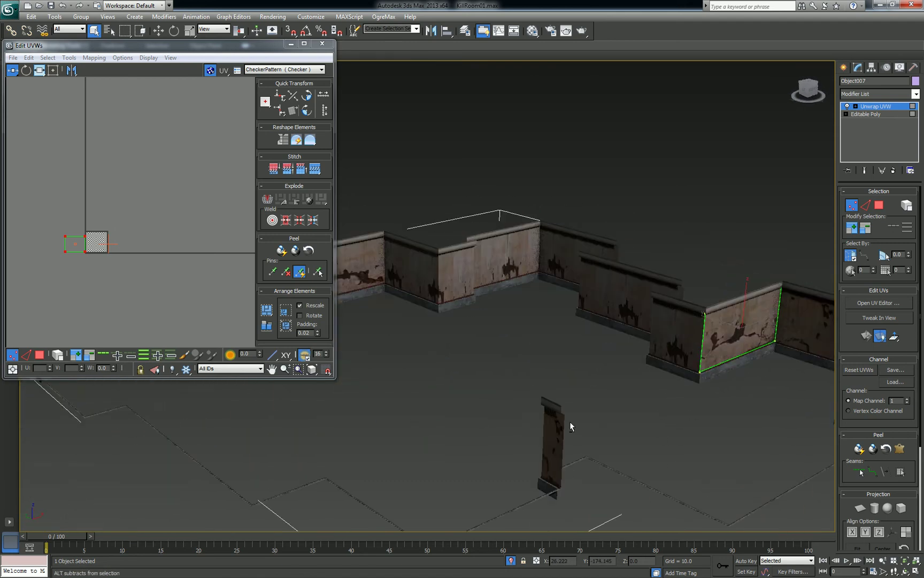
pyautogui.keyDown('alt'); pyautogui.moveTo(520, 392); pyautogui.dragTo(563, 412, button='middle'); pyautogui.keyUp('alt')
pyautogui.scroll(3, 442, 372)
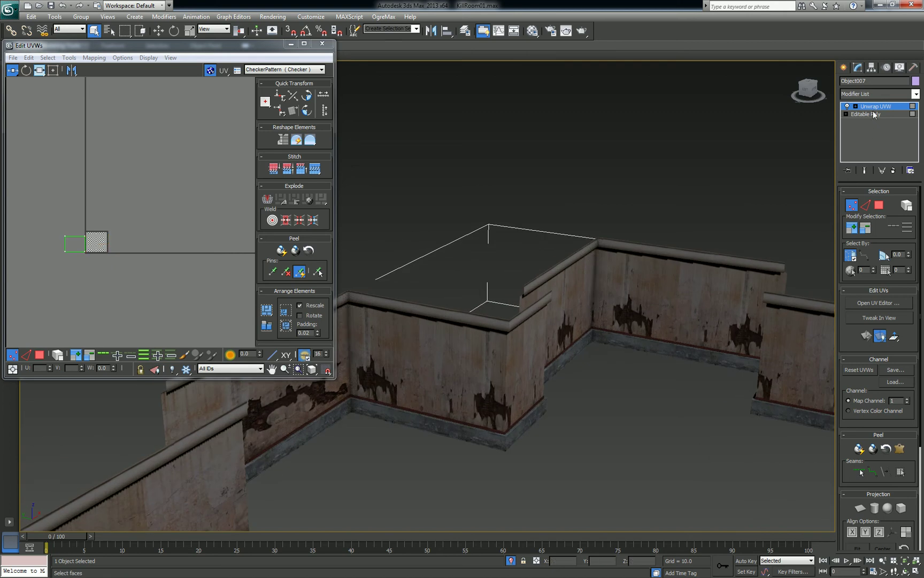
pyautogui.rightClick(488, 312)
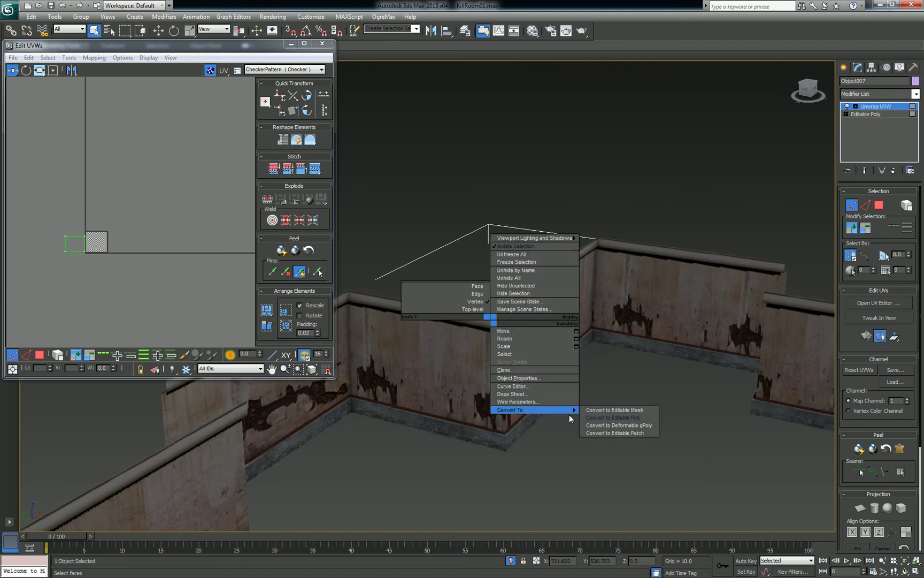
pyautogui.click(587, 417)
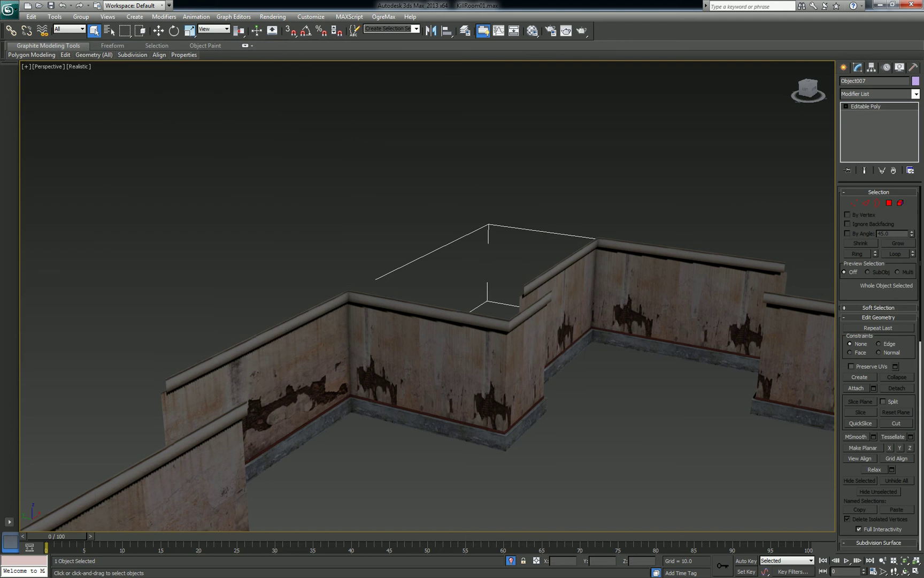
# - Select the wall polygon between the inner corner and the protruding corner and apply a different damaged plaster texture to it
pyautogui.click(890, 204)
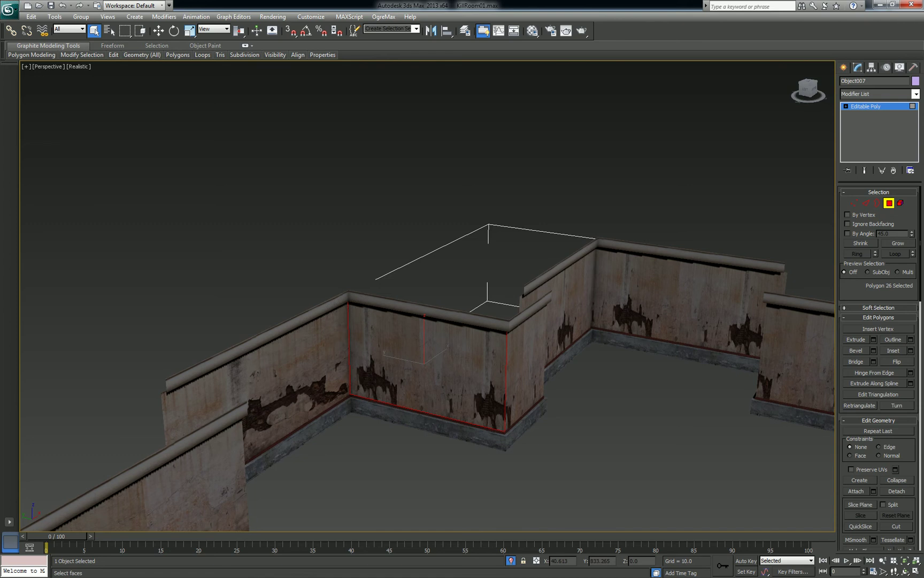
pyautogui.moveTo(89, 401); pyautogui.dragTo(441, 398)
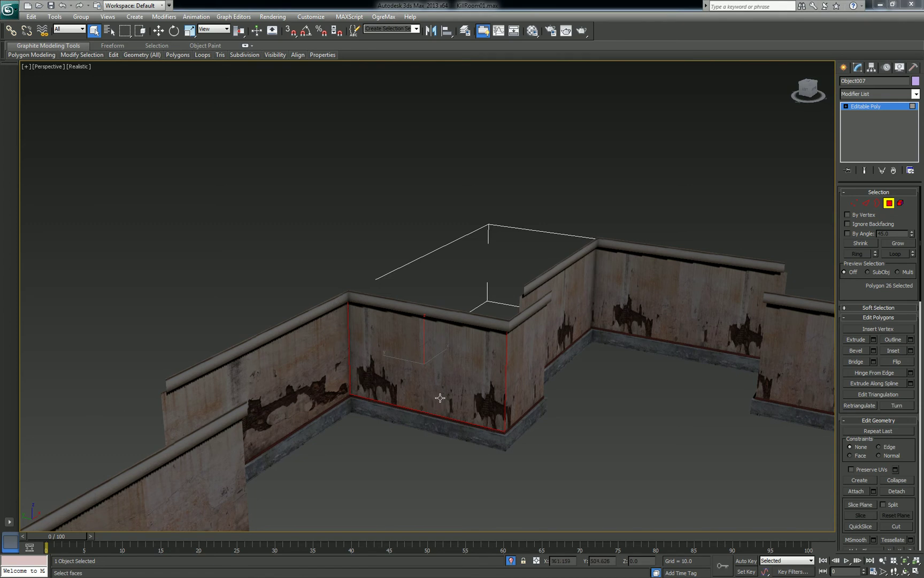
pyautogui.keyDown('alt'); pyautogui.moveTo(780, 431); pyautogui.dragTo(812, 422, button='middle'); pyautogui.keyUp('alt')
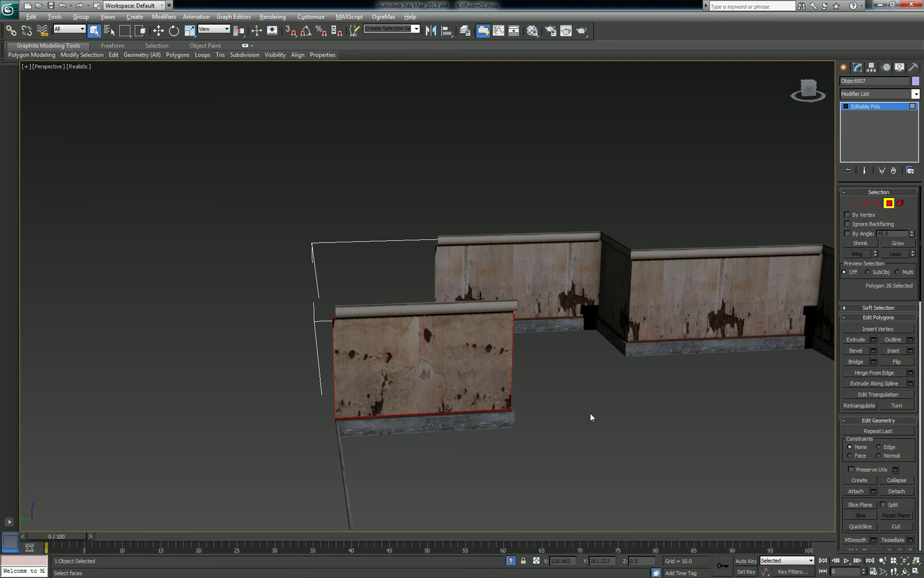
# - Apply another damaged plaster texture to the short wall polygon around the protruding corner
pyautogui.keyDown('alt'); pyautogui.moveTo(591, 417); pyautogui.dragTo(471, 412, button='middle'); pyautogui.keyUp('alt')
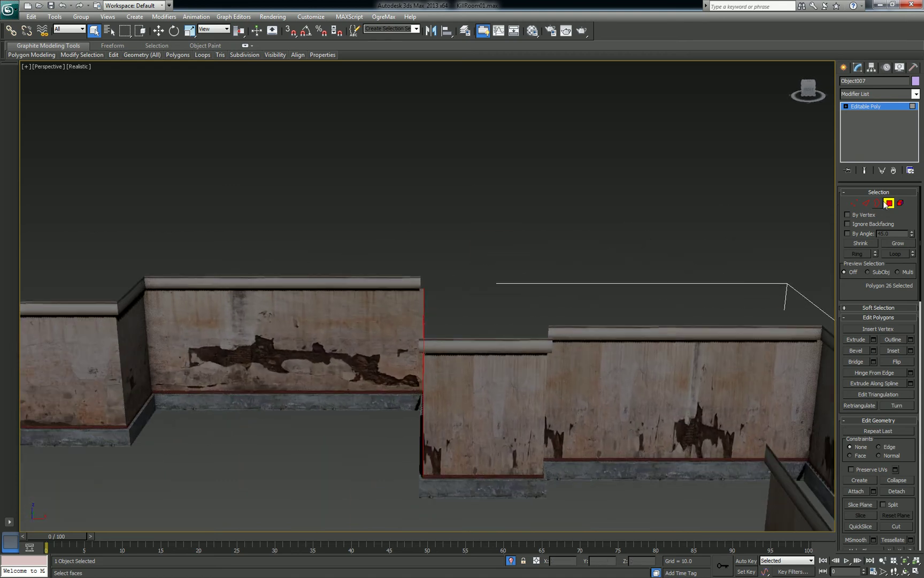
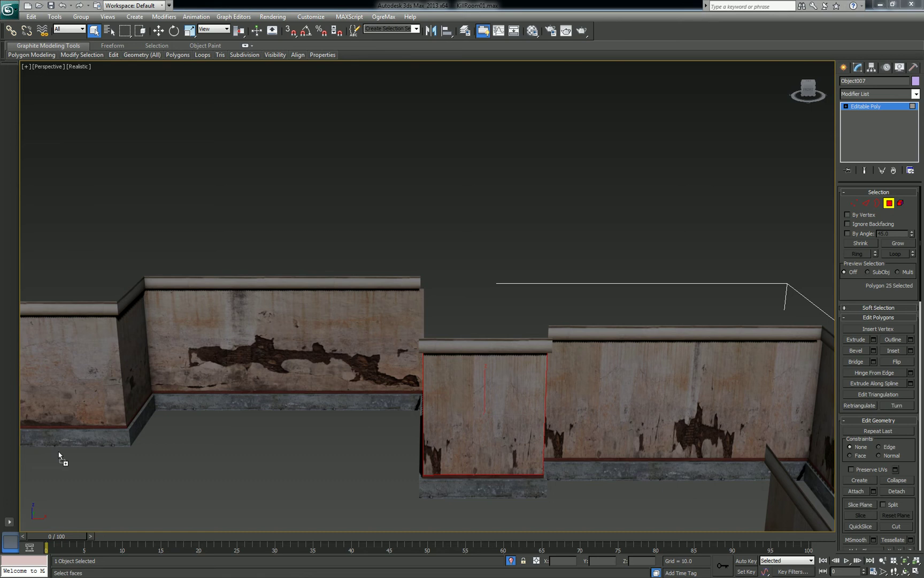
pyautogui.moveTo(59, 452); pyautogui.dragTo(473, 432)
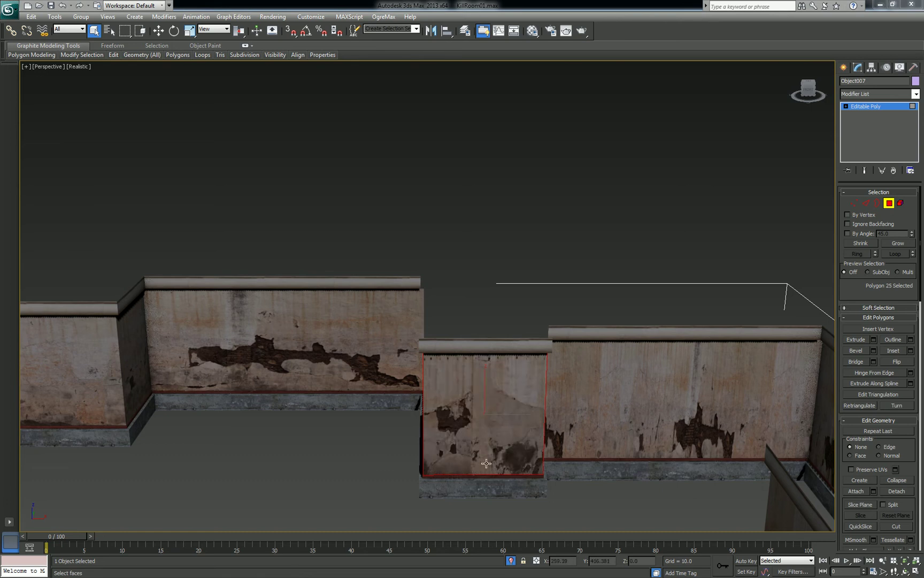
pyautogui.keyDown('alt'); pyautogui.moveTo(595, 479); pyautogui.dragTo(604, 475, button='middle'); pyautogui.keyUp('alt')
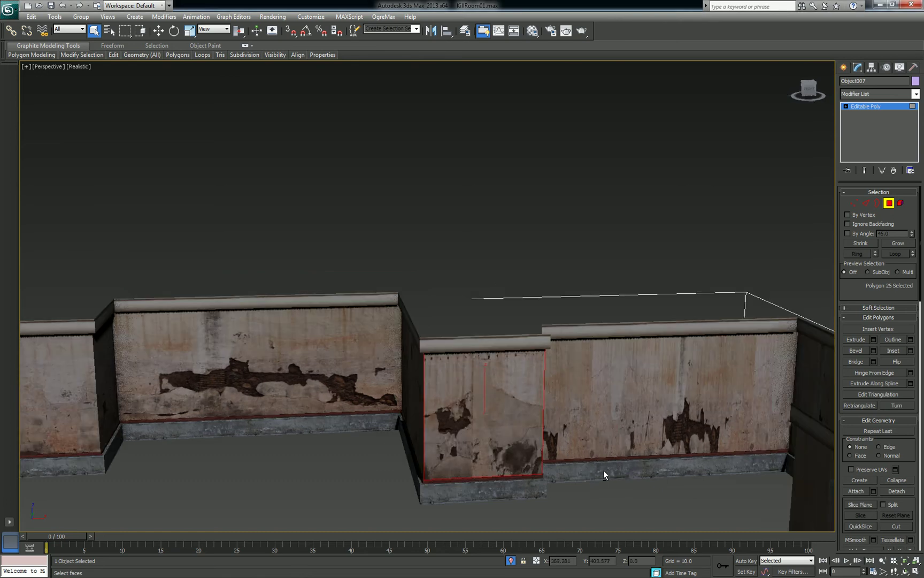
# - Add an Unwrap UVW modifier to the short wall polygon and show the Map #30 damaged plaster texture in the UV editor
pyautogui.click(916, 94)
pyautogui.press('u')
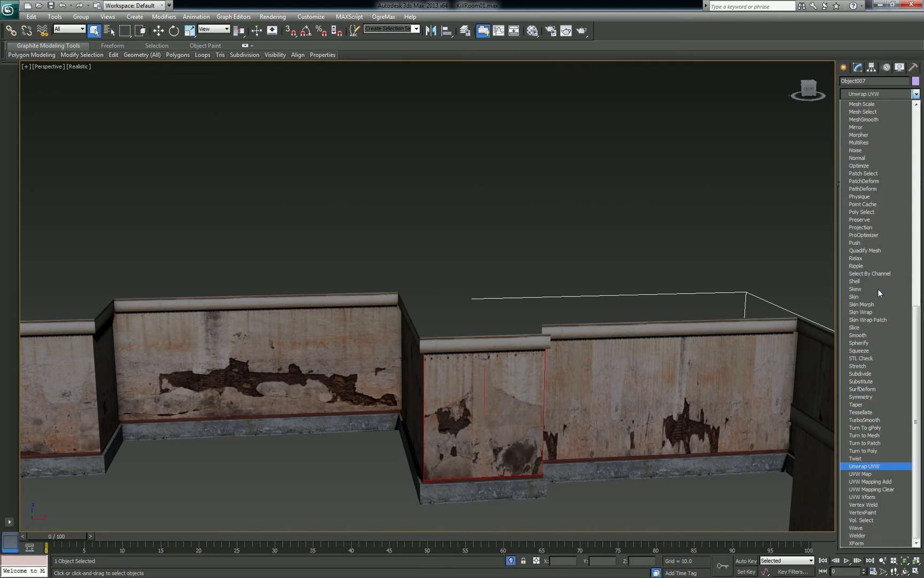
pyautogui.press('Return')
pyautogui.click(879, 303)
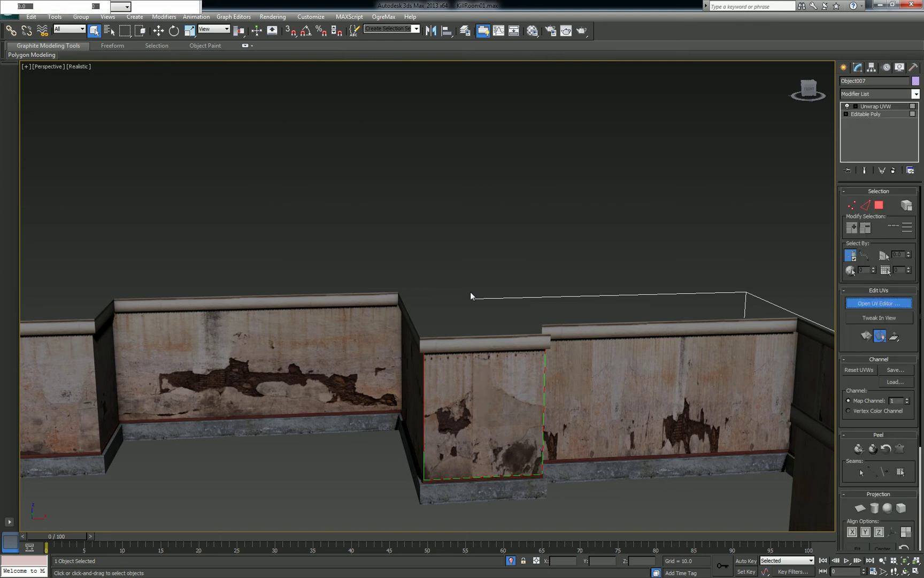
pyautogui.click(321, 70)
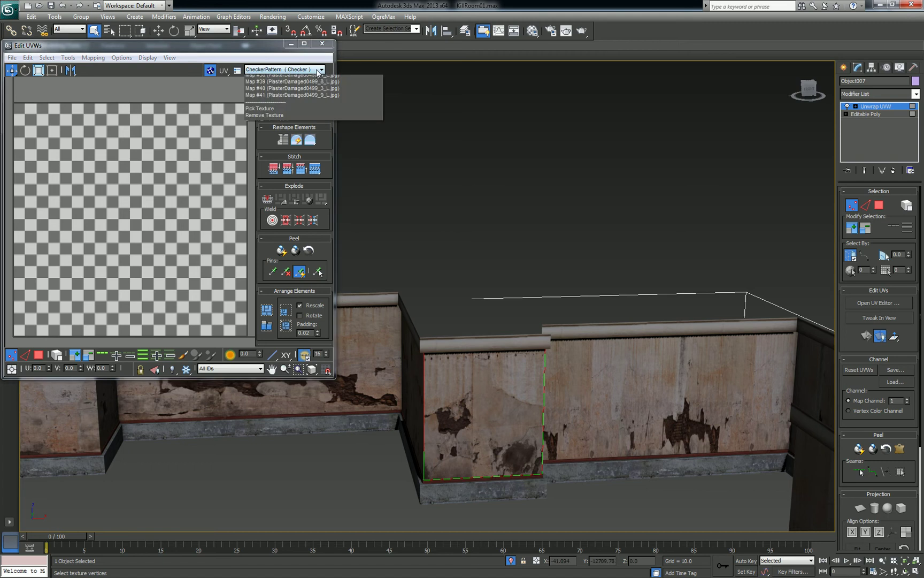
pyautogui.click(310, 109)
pyautogui.scroll(-10, 127, 236)
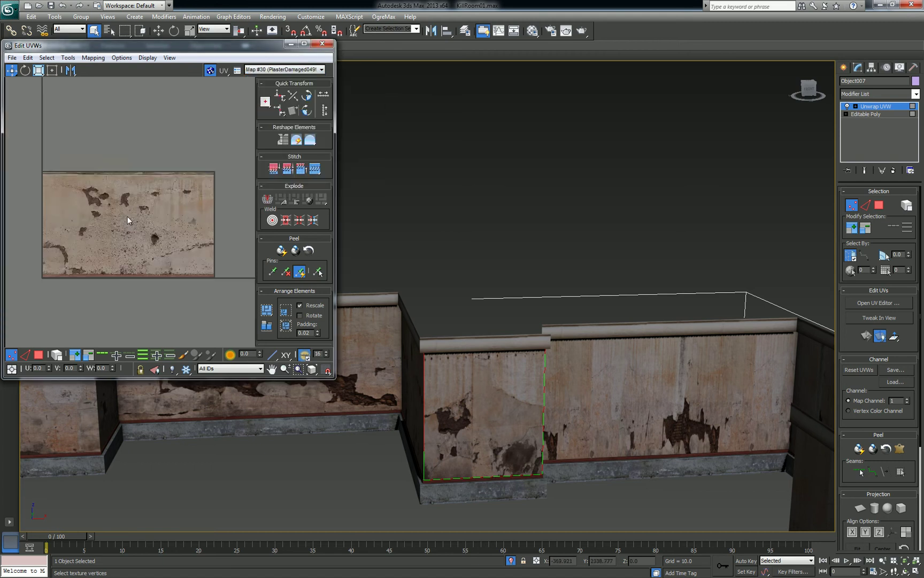
# - Move the short wall's UV shell onto the texture tile at the UV origin and check the wall in the viewport
pyautogui.scroll(-3, 130, 215)
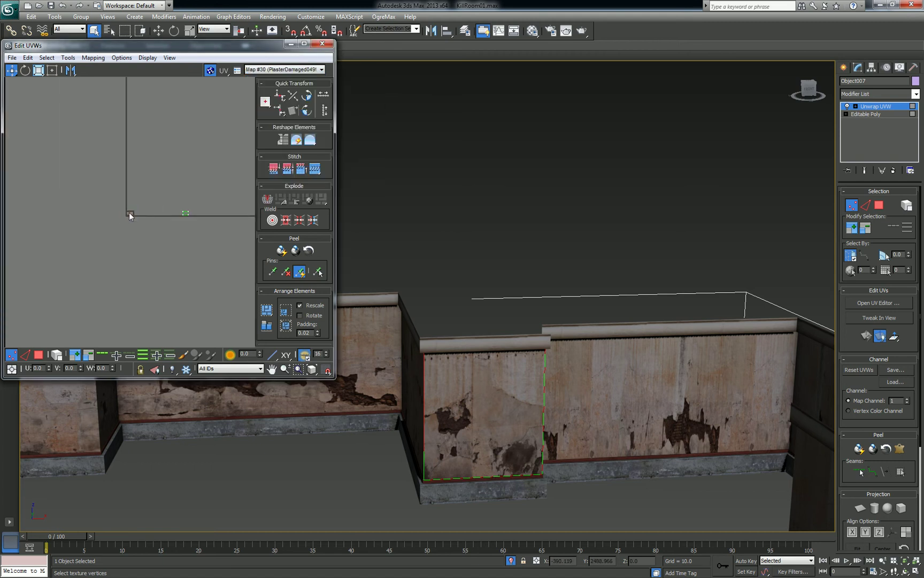
pyautogui.moveTo(237, 233); pyautogui.dragTo(132, 215)
pyautogui.moveTo(193, 242); pyautogui.dragTo(201, 245, button='middle')
pyautogui.keyDown('alt'); pyautogui.moveTo(625, 401); pyautogui.dragTo(573, 405, button='middle'); pyautogui.keyUp('alt')
pyautogui.scroll(-3, 567, 407)
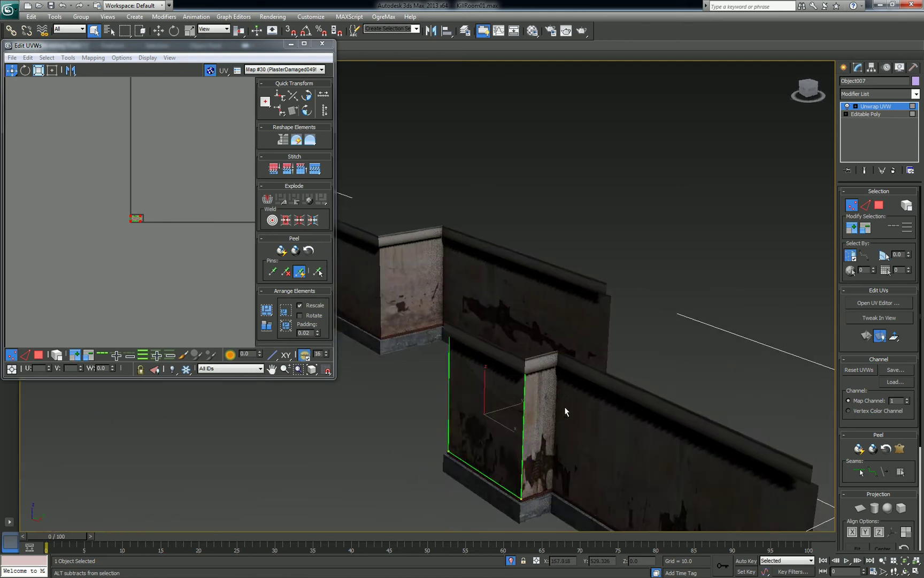
pyautogui.scroll(3, 564, 408)
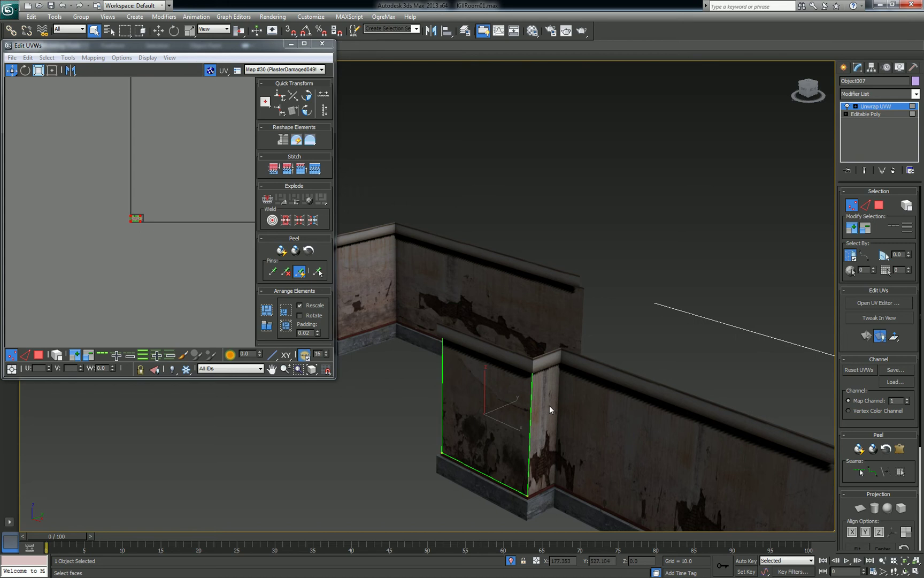
# - Convert the walls object with the repositioned short-wall UVs back to an Editable Poly
pyautogui.rightClick(623, 227)
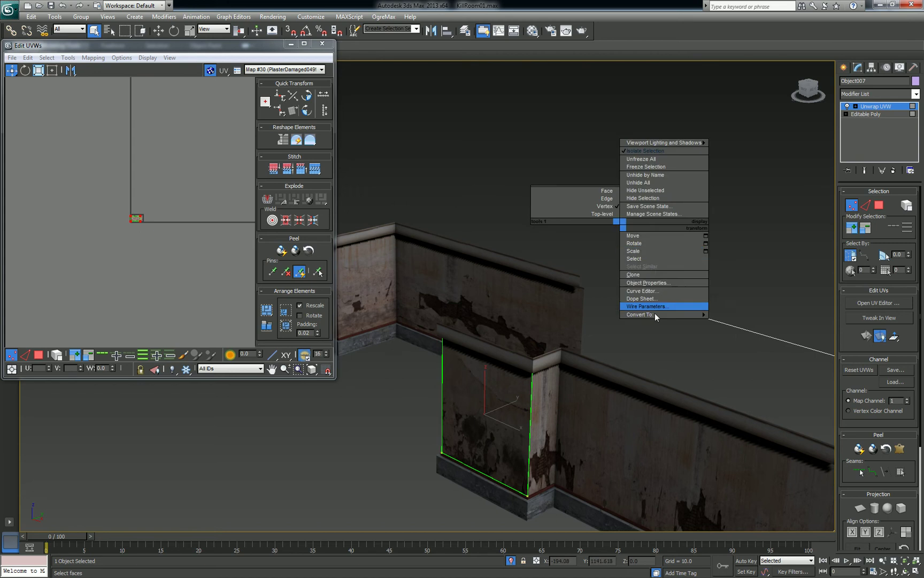
pyautogui.moveTo(660, 318)
pyautogui.click(728, 321)
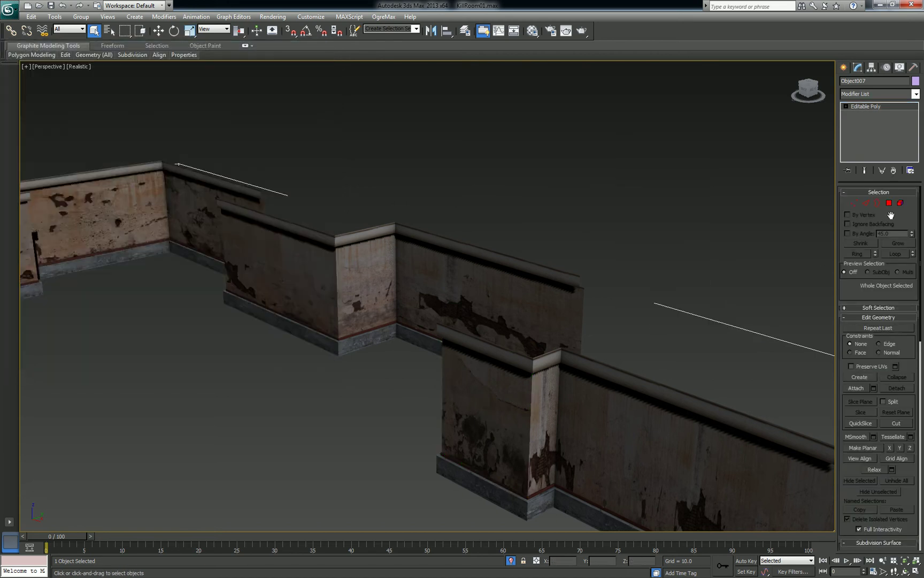
# - Select the narrow wall polygon together with the short wall beside it and add an Unwrap UVW modifier to both
pyautogui.click(889, 203)
pyautogui.click(541, 411)
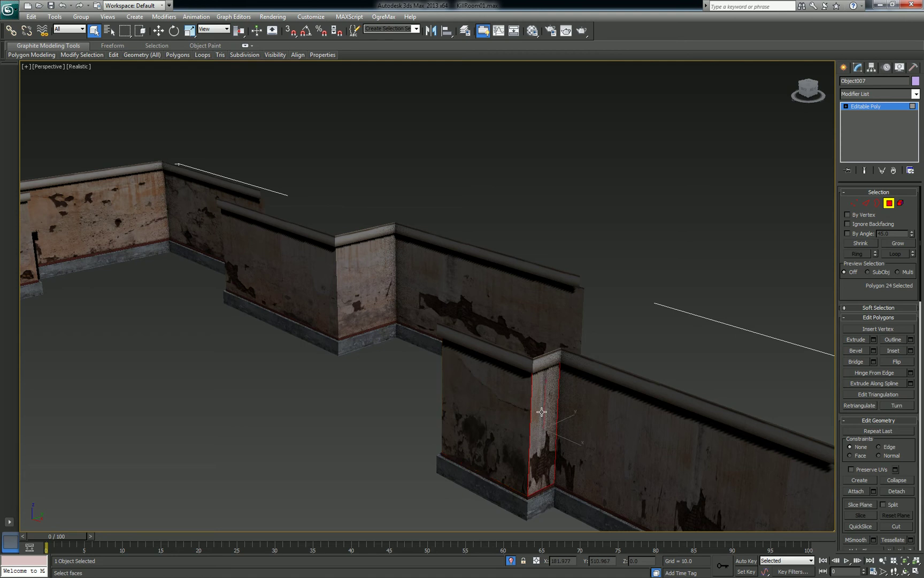
pyautogui.keyDown('ctrl'); pyautogui.click(508, 414); pyautogui.keyUp('ctrl')
pyautogui.click(916, 94)
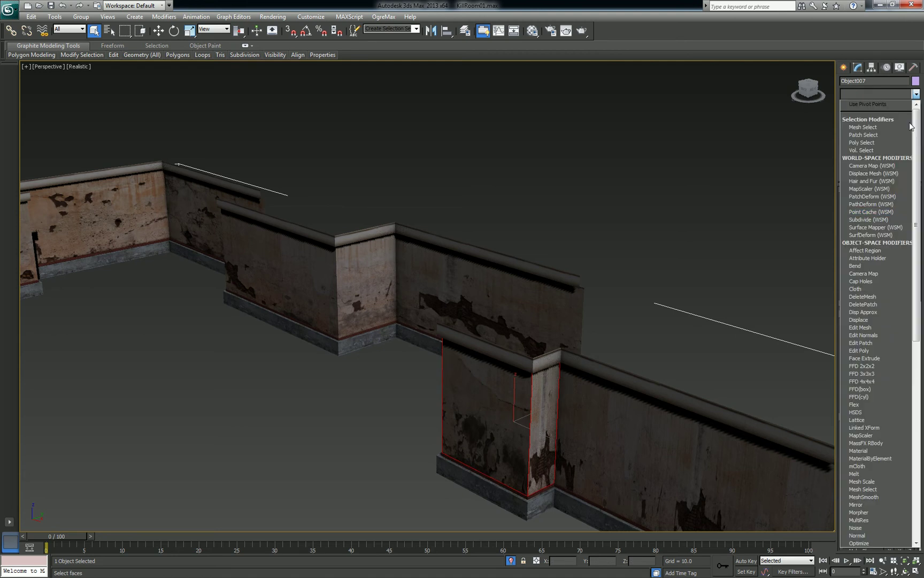
pyautogui.press('u')
pyautogui.press('Return')
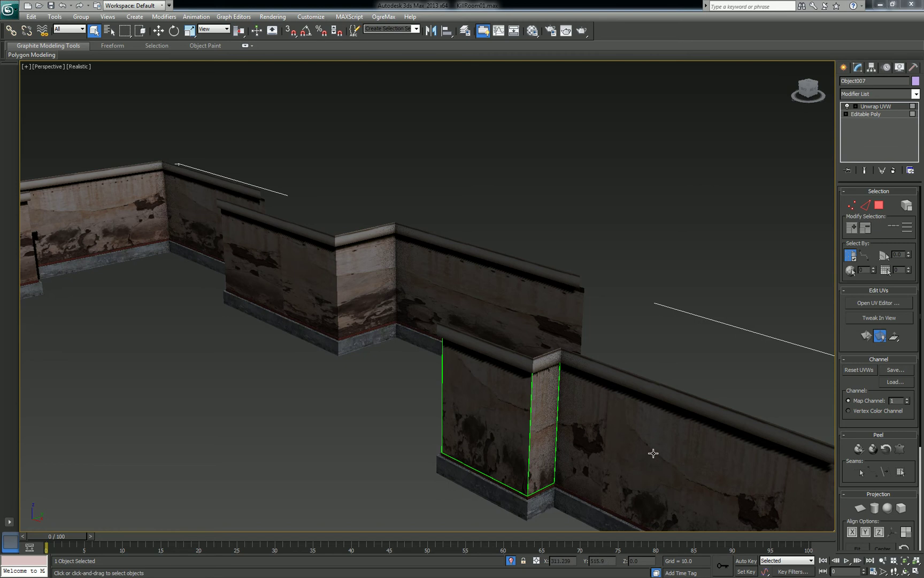
# - Convert the walls object with the unwrapped short and narrow wall polygons back to an Editable Poly
pyautogui.keyDown('alt'); pyautogui.moveTo(596, 392); pyautogui.dragTo(513, 388, button='middle'); pyautogui.keyUp('alt')
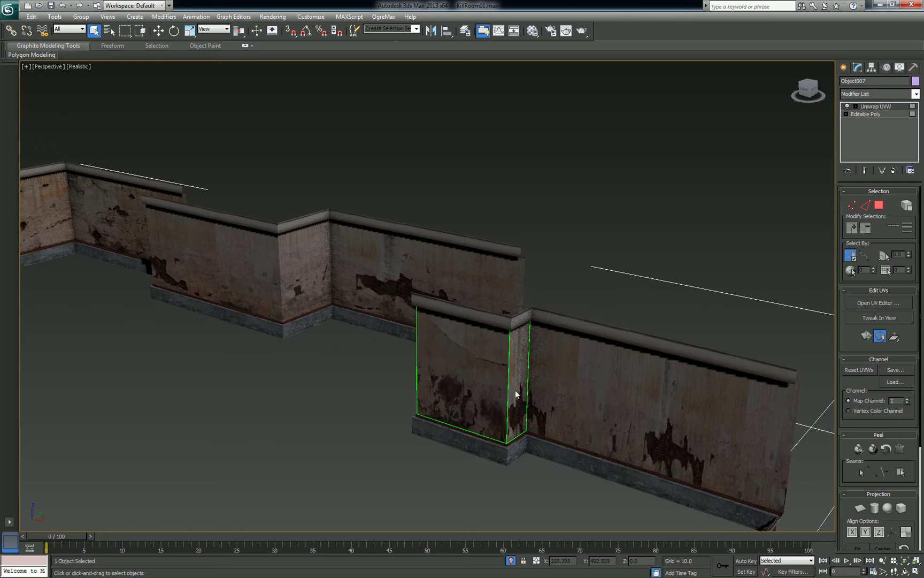
pyautogui.rightClick(513, 387)
pyautogui.moveTo(562, 477)
pyautogui.click(622, 484)
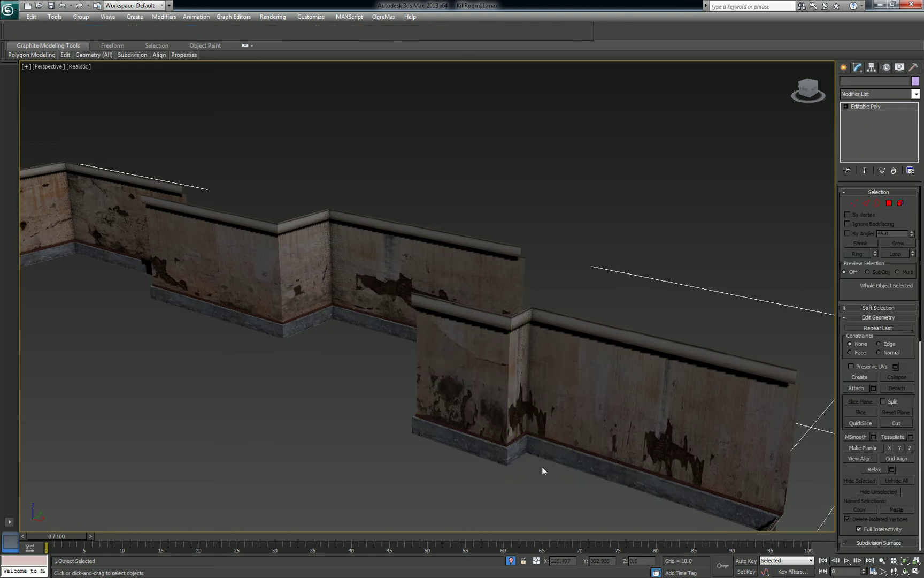
# - Select the short wall and narrow wall polygons again and add a new Unwrap UVW modifier to both
pyautogui.click(889, 202)
pyautogui.keyDown('ctrl'); pyautogui.click(516, 386); pyautogui.keyUp('ctrl')
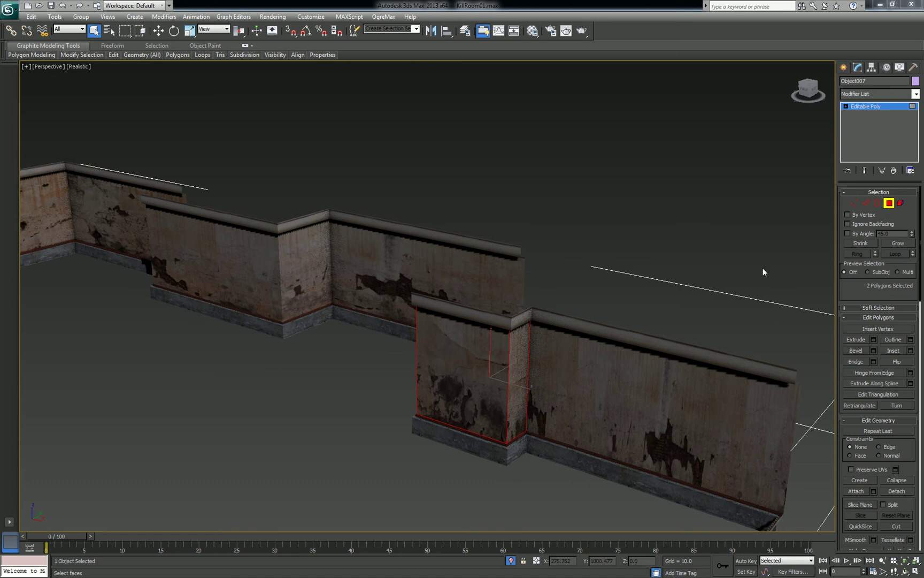
pyautogui.click(916, 95)
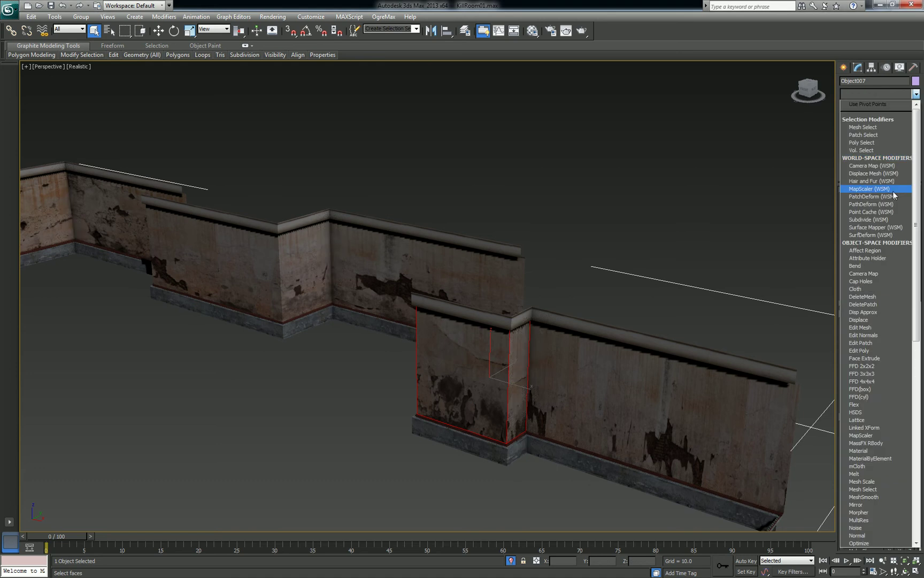
pyautogui.press('u')
pyautogui.press('Return')
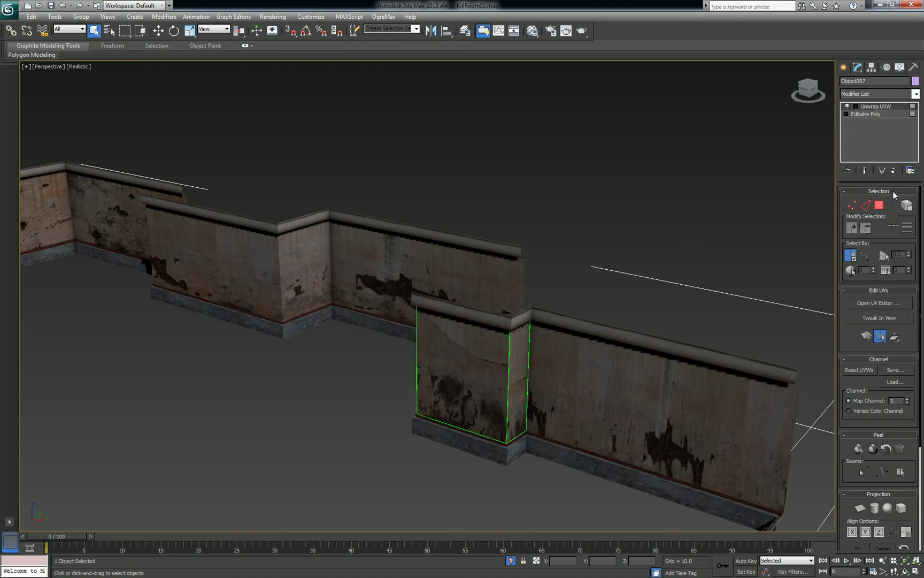
# - Stitch the narrow wall's UVs to the short wall's along their shared corner edge, and convert the walls back to an Editable Poly
pyautogui.click(880, 302)
pyautogui.moveTo(121, 272); pyautogui.dragTo(140, 256, button='middle')
pyautogui.scroll(-10, 146, 249)
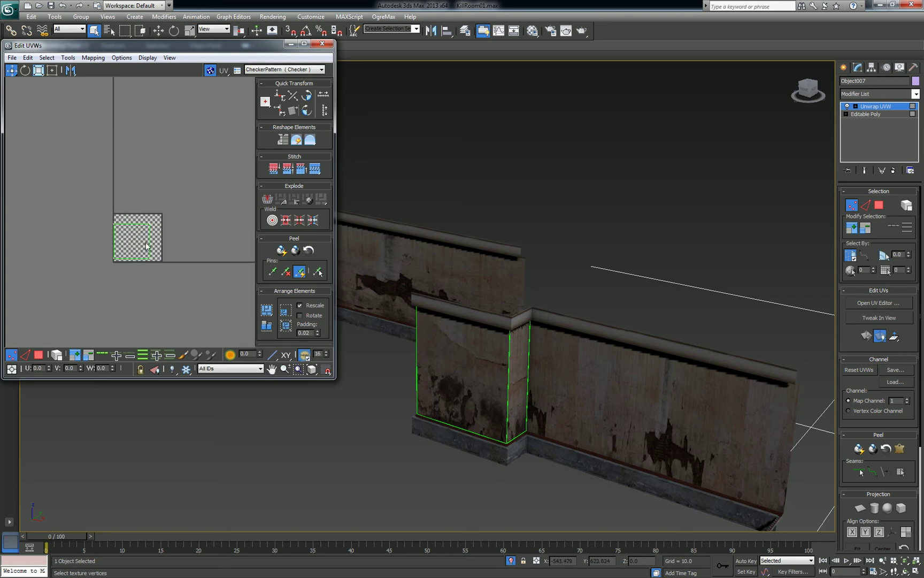
pyautogui.scroll(5, 148, 271)
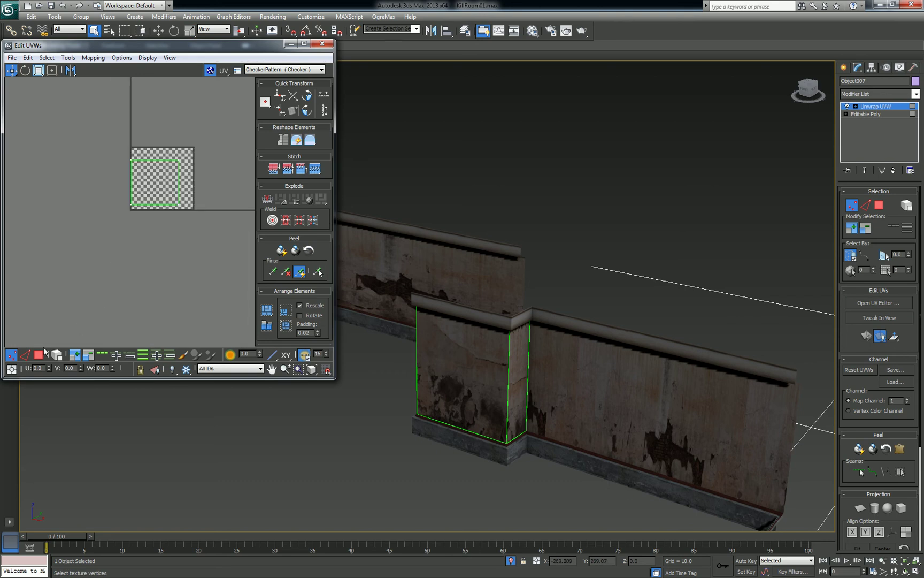
pyautogui.click(25, 354)
pyautogui.click(179, 185)
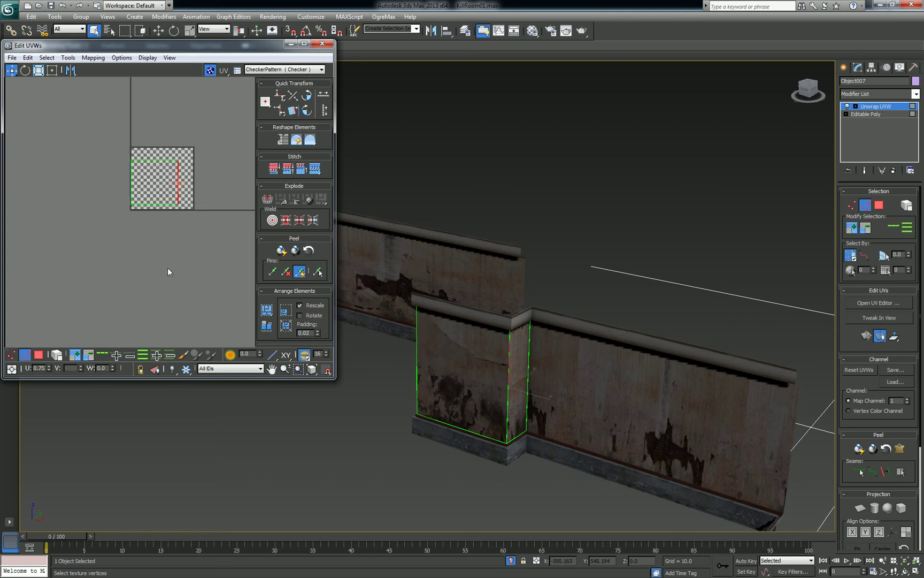
pyautogui.scroll(2, 438, 296)
pyautogui.scroll(3, 518, 335)
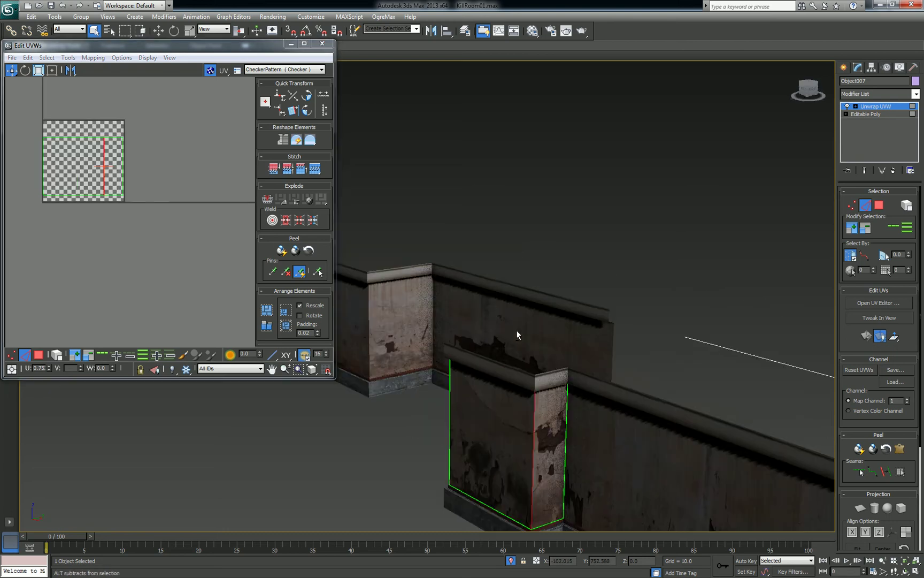
pyautogui.keyDown('alt'); pyautogui.moveTo(518, 336); pyautogui.dragTo(660, 294, button='middle'); pyautogui.keyUp('alt')
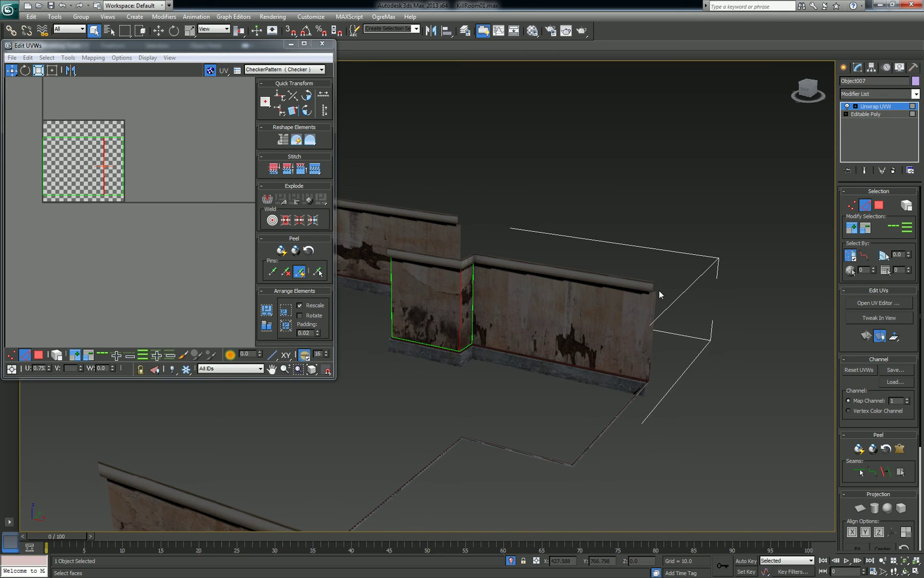
pyautogui.rightClick(630, 248)
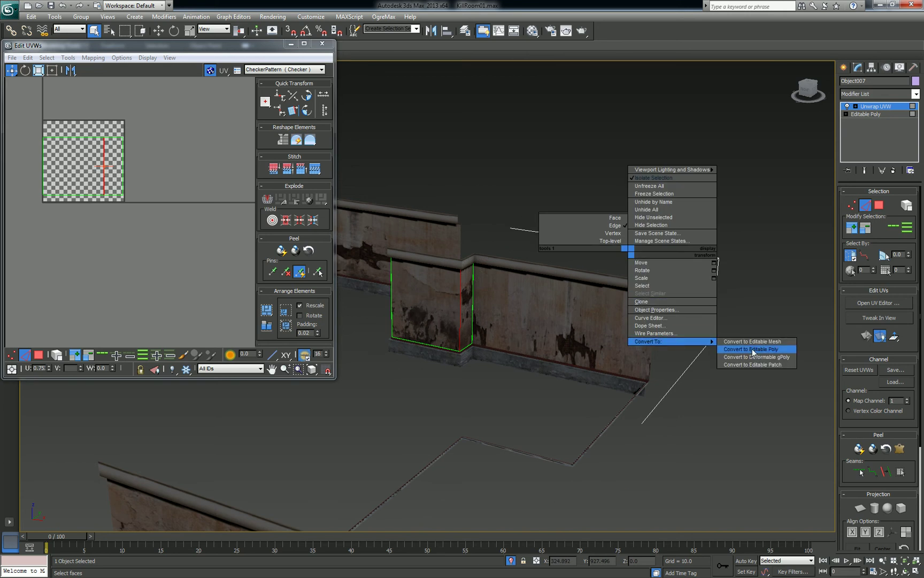
pyautogui.click(760, 348)
# - Select the long wall polygon beside the narrow wall and apply the spotted, peeling damaged plaster texture to it
pyautogui.click(890, 204)
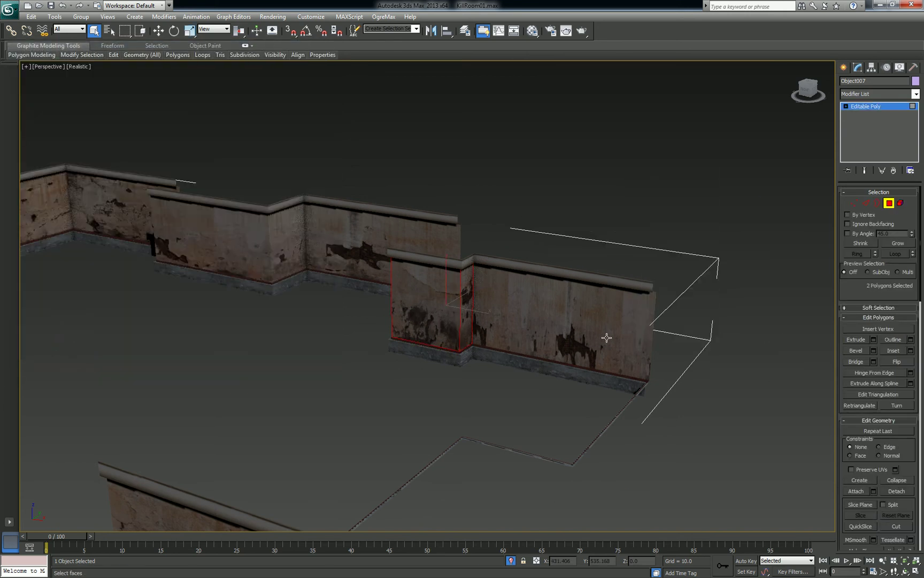
pyautogui.click(606, 337)
pyautogui.keyDown('alt'); pyautogui.moveTo(690, 369); pyautogui.dragTo(492, 315, button='middle'); pyautogui.keyUp('alt')
pyautogui.scroll(2, 507, 317)
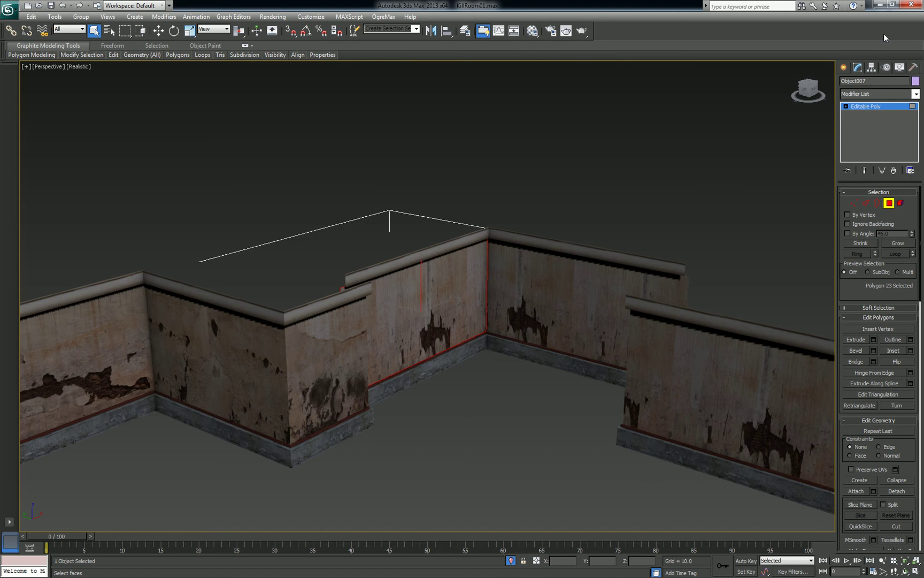
pyautogui.scroll(1, 722, 203)
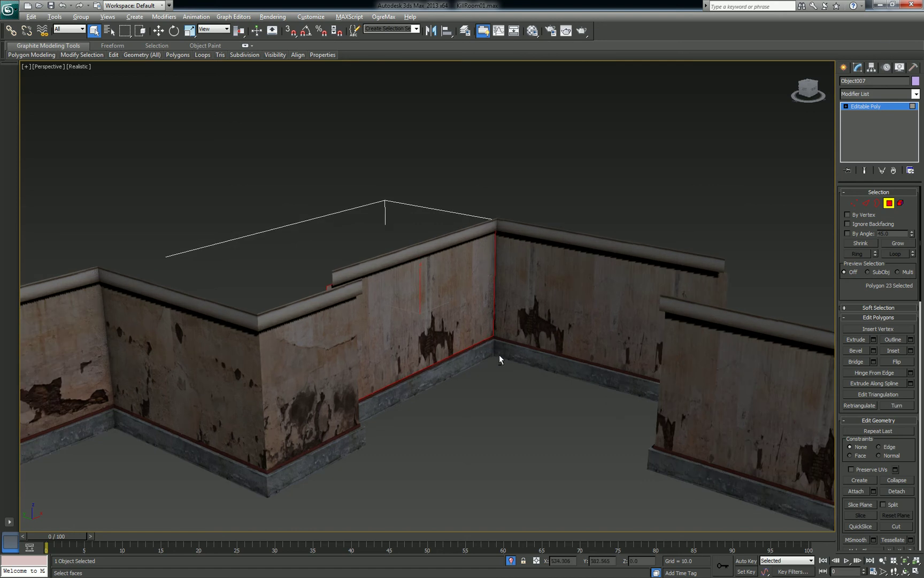
pyautogui.keyDown('alt'); pyautogui.moveTo(500, 354); pyautogui.dragTo(435, 358, button='middle'); pyautogui.keyUp('alt')
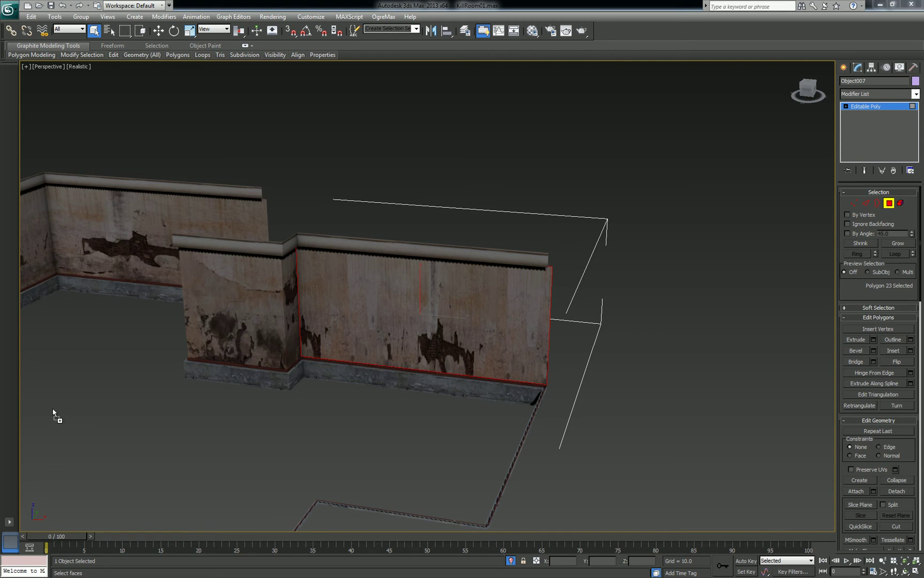
pyautogui.scroll(5, 397, 362)
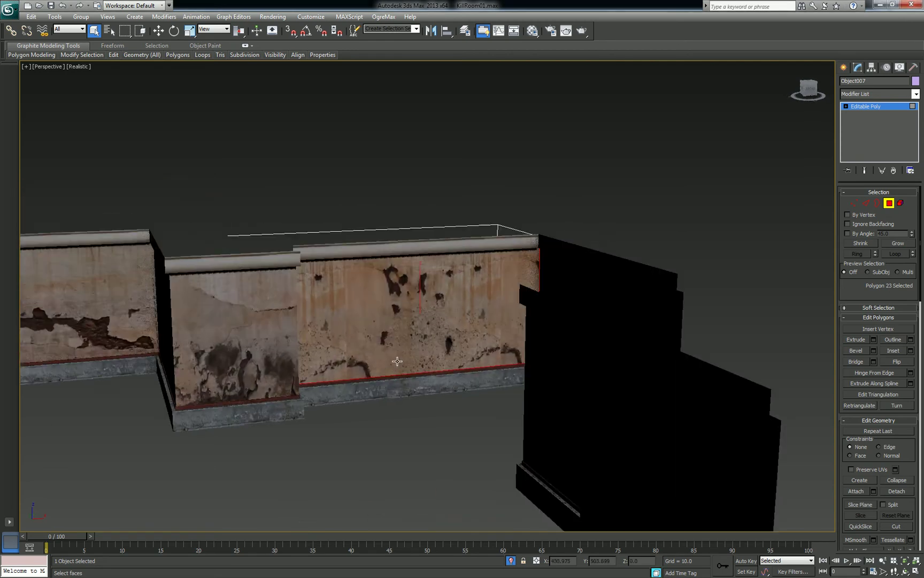
pyautogui.scroll(-3, 397, 362)
pyautogui.keyDown('alt'); pyautogui.moveTo(410, 364); pyautogui.dragTo(405, 374, button='middle'); pyautogui.keyUp('alt')
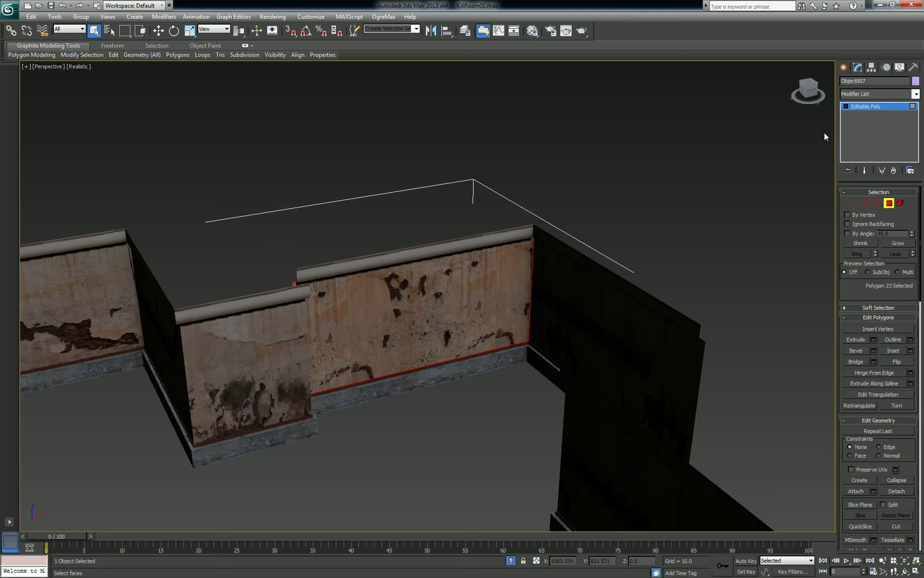
# - Add an Unwrap UVW modifier to the long wall polygon and show its UV shell in the UV editor
pyautogui.click(916, 93)
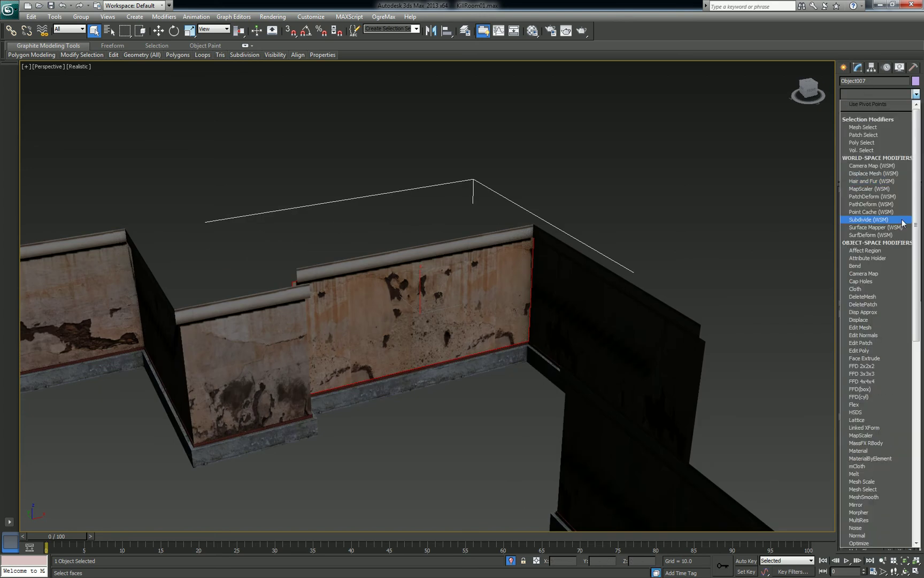
pyautogui.press('u')
pyautogui.press('Return')
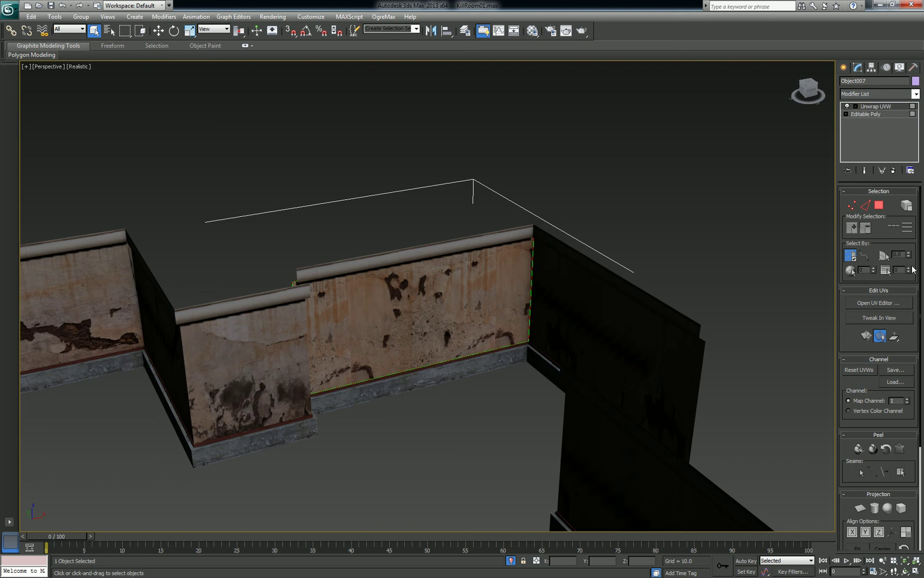
pyautogui.click(889, 302)
pyautogui.scroll(-10, 107, 225)
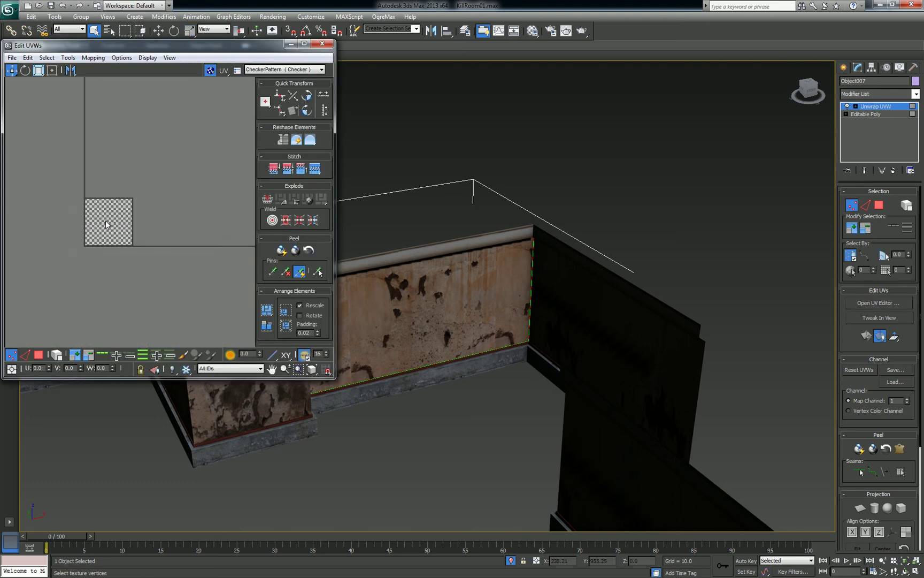
pyautogui.scroll(-3, 107, 225)
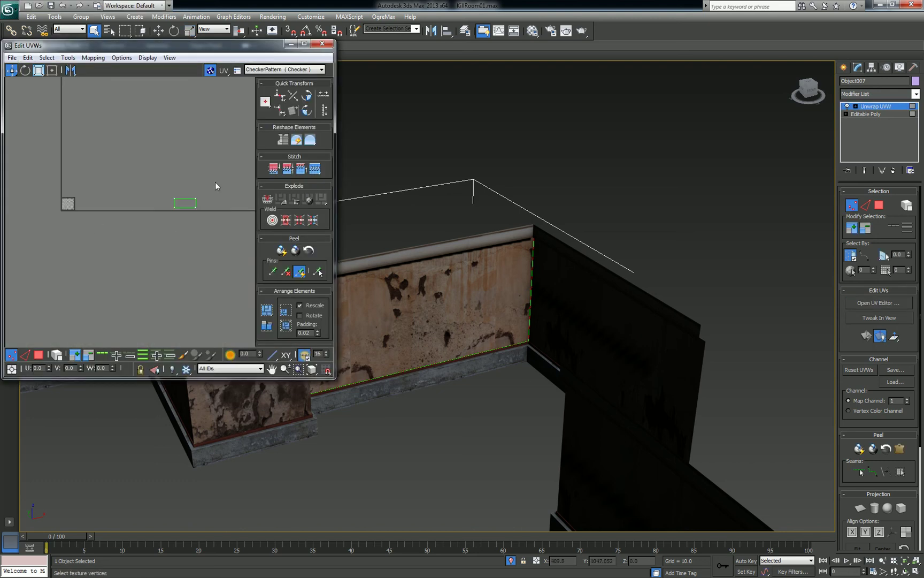
# - Narrow the long wall's UV shell by moving its right and left vertex pairs horizontally inward
pyautogui.moveTo(215, 181); pyautogui.dragTo(190, 219)
pyautogui.click(12, 70)
pyautogui.click(12, 84)
pyautogui.moveTo(194, 203); pyautogui.dragTo(186, 200)
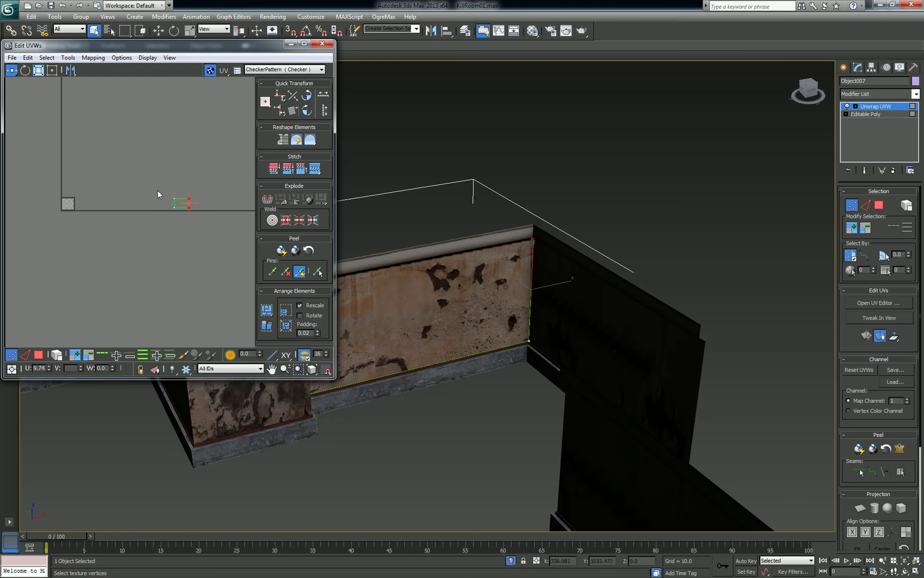
pyautogui.moveTo(176, 207); pyautogui.dragTo(180, 209)
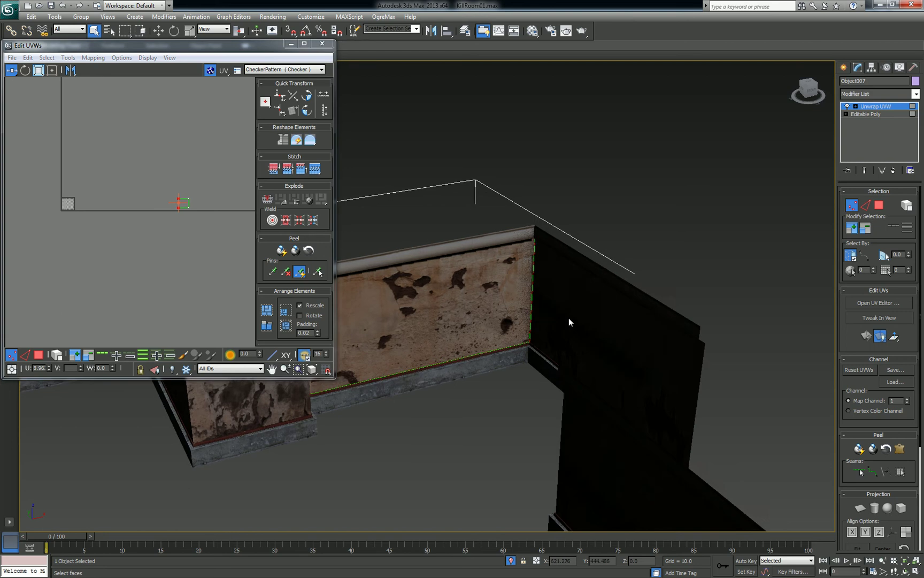
# - Convert the walls object with the narrowed long-wall UVs back to an Editable Poly
pyautogui.keyDown('alt'); pyautogui.moveTo(568, 318); pyautogui.dragTo(575, 278, button='middle'); pyautogui.keyUp('alt')
pyautogui.rightClick(446, 206)
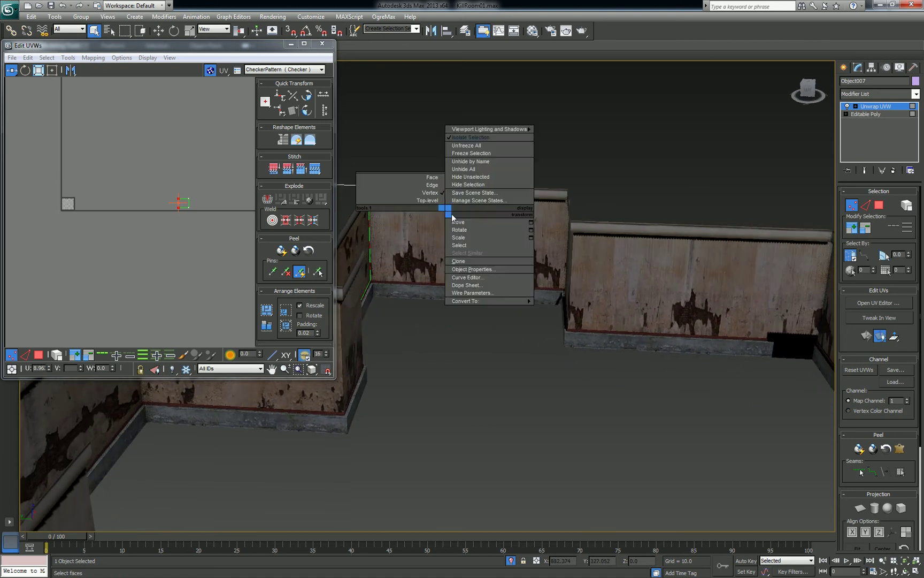
pyautogui.moveTo(497, 295)
pyautogui.click(595, 305)
# - Select the wall polygon around the corner from the spotted wall and apply a different damaged plaster texture to it
pyautogui.moveTo(595, 306); pyautogui.dragTo(547, 289, button='middle')
pyautogui.keyDown('alt'); pyautogui.moveTo(620, 276); pyautogui.dragTo(440, 251, button='middle'); pyautogui.keyUp('alt')
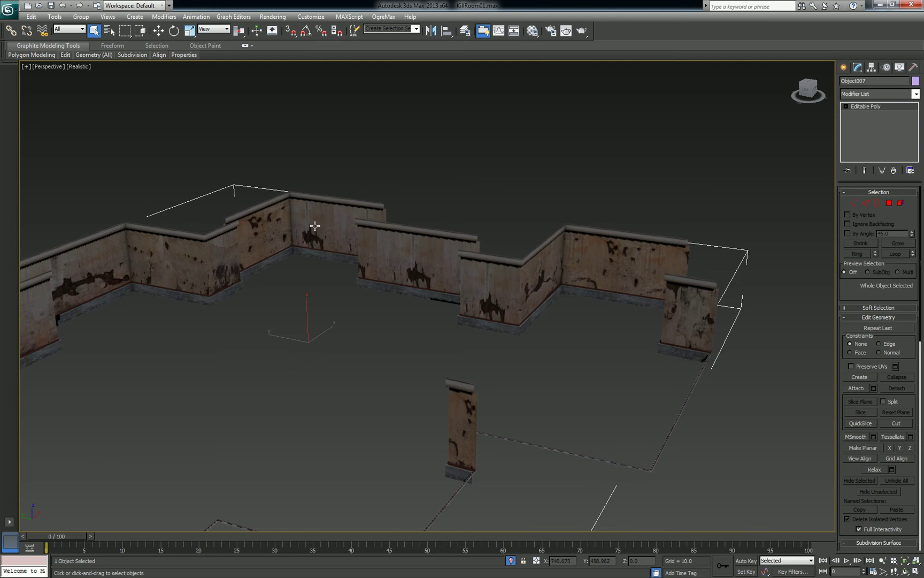
pyautogui.moveTo(406, 265)
pyautogui.keyDown('alt'); pyautogui.mouseDown(button='middle')
pyautogui.moveTo(377, 268)
pyautogui.moveTo(640, 297)
pyautogui.moveTo(404, 273)
pyautogui.mouseUp(button='middle'); pyautogui.keyUp('alt')
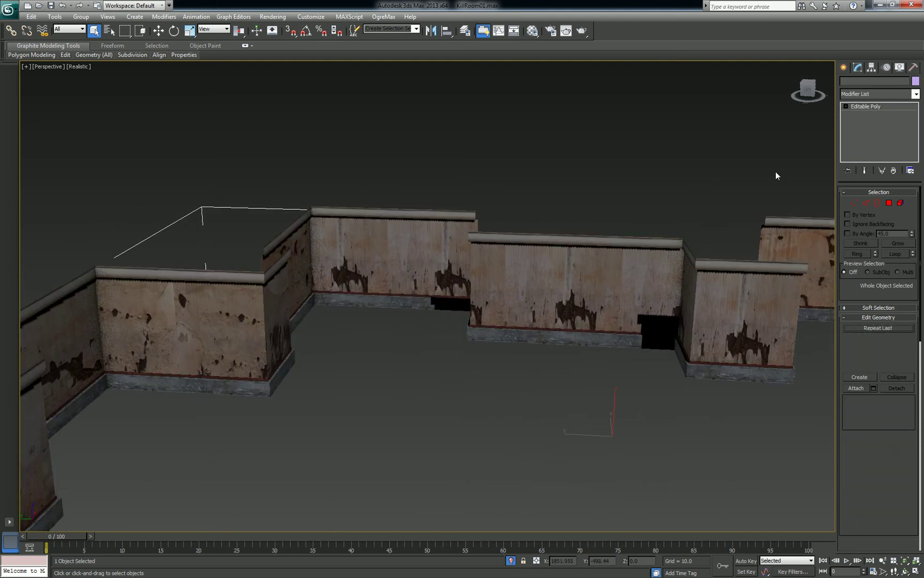
pyautogui.click(890, 202)
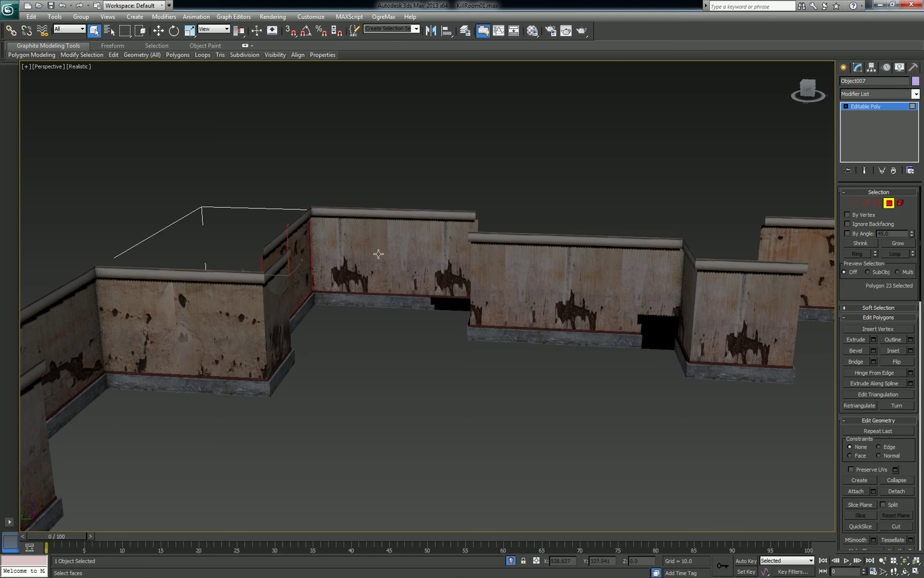
pyautogui.click(378, 255)
pyautogui.moveTo(3, 392); pyautogui.dragTo(382, 264)
pyautogui.moveTo(500, 321); pyautogui.dragTo(615, 299, button='middle')
# - Add an Unwrap UVW modifier to the newly textured wall polygon and open its UVs for editing
pyautogui.click(916, 95)
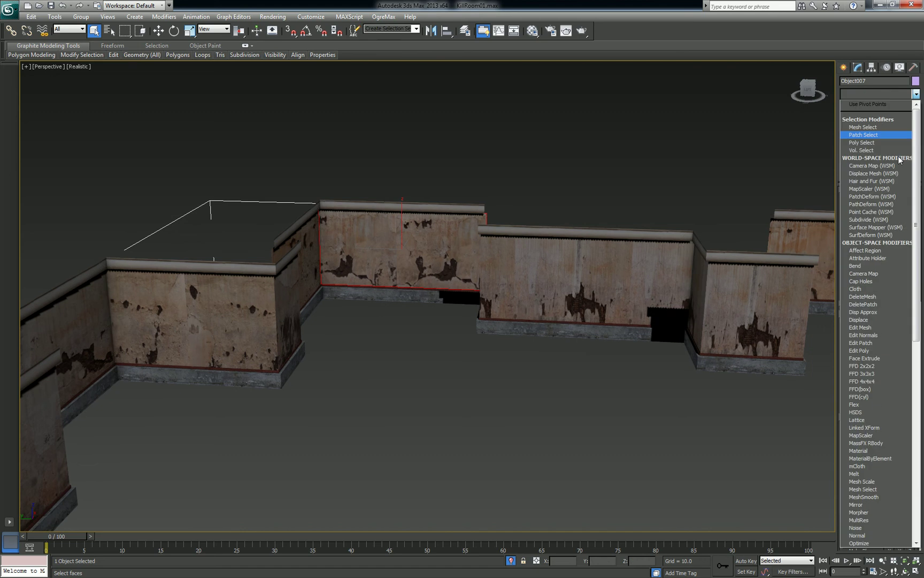
pyautogui.scroll(-1, 889, 212)
pyautogui.press('u')
pyautogui.press('Return')
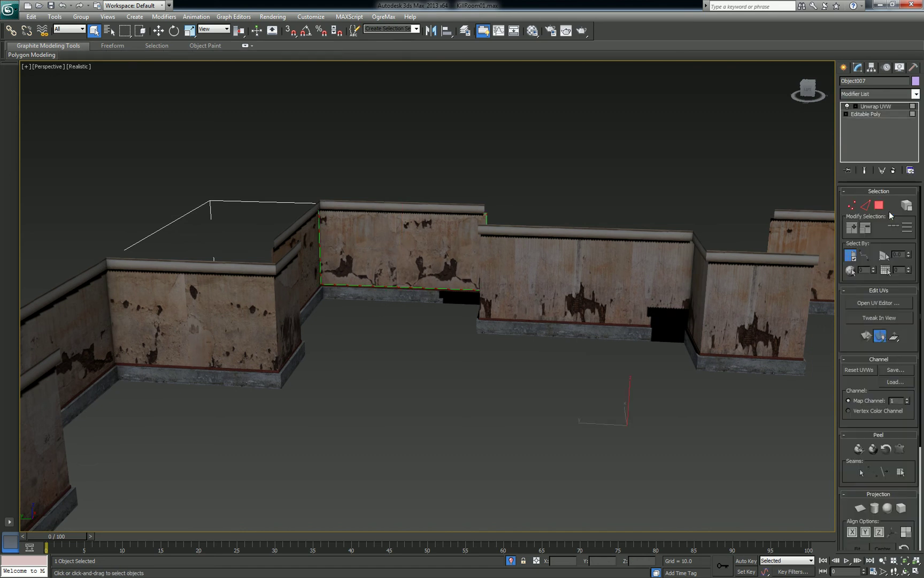
pyautogui.click(879, 303)
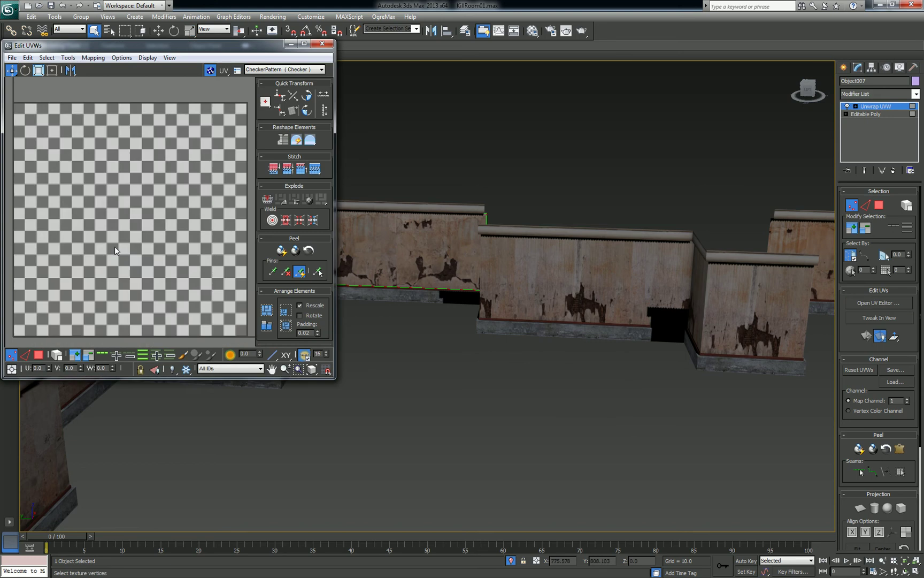
# - Narrow the wall's UV shell to about half its width by moving its right vertex pair horizontally inward
pyautogui.scroll(5, 123, 243)
pyautogui.moveTo(223, 249); pyautogui.dragTo(192, 261, button='middle')
pyautogui.scroll(3, 159, 276)
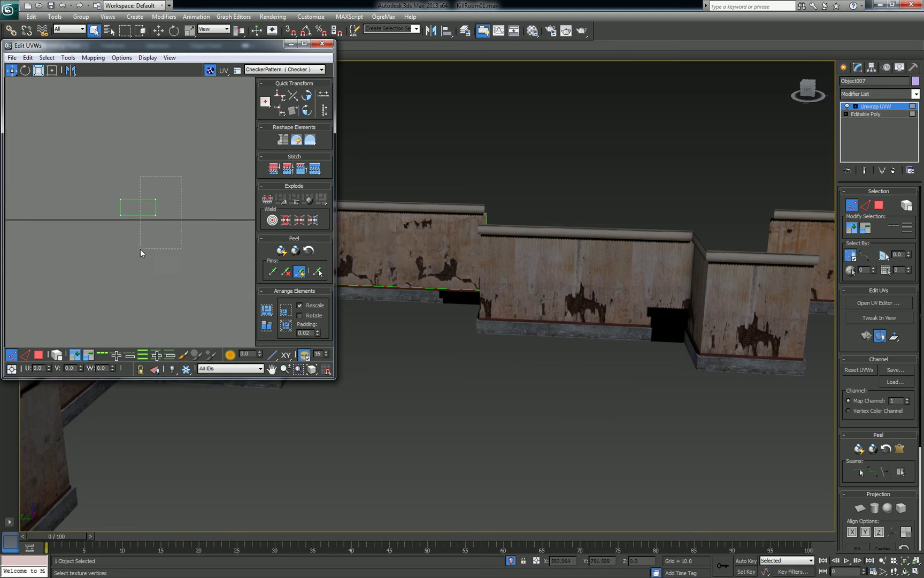
pyautogui.moveTo(141, 248); pyautogui.dragTo(140, 248)
pyautogui.scroll(2, 189, 240)
pyautogui.scroll(4, 574, 338)
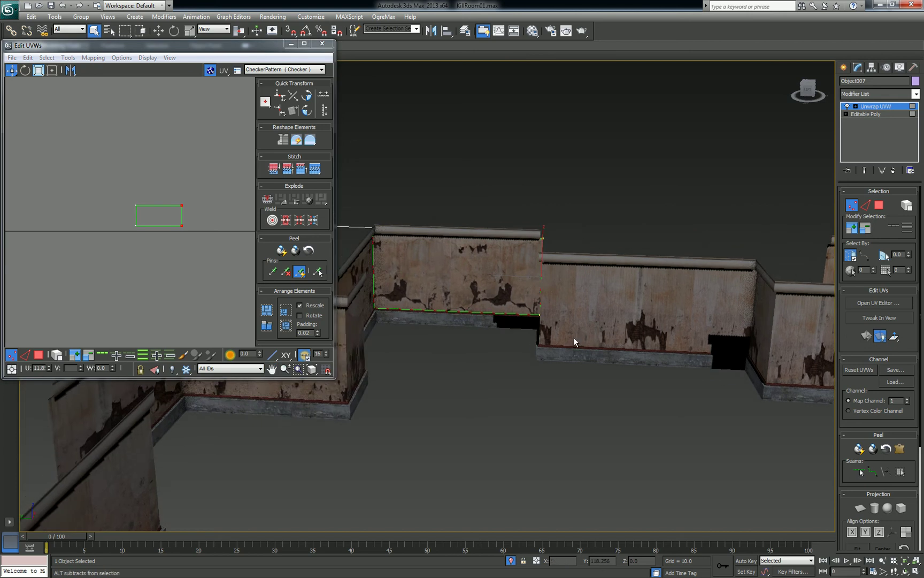
pyautogui.keyDown('alt'); pyautogui.moveTo(575, 342); pyautogui.dragTo(593, 356, button='middle'); pyautogui.keyUp('alt')
pyautogui.scroll(1, 594, 356)
pyautogui.click(12, 75)
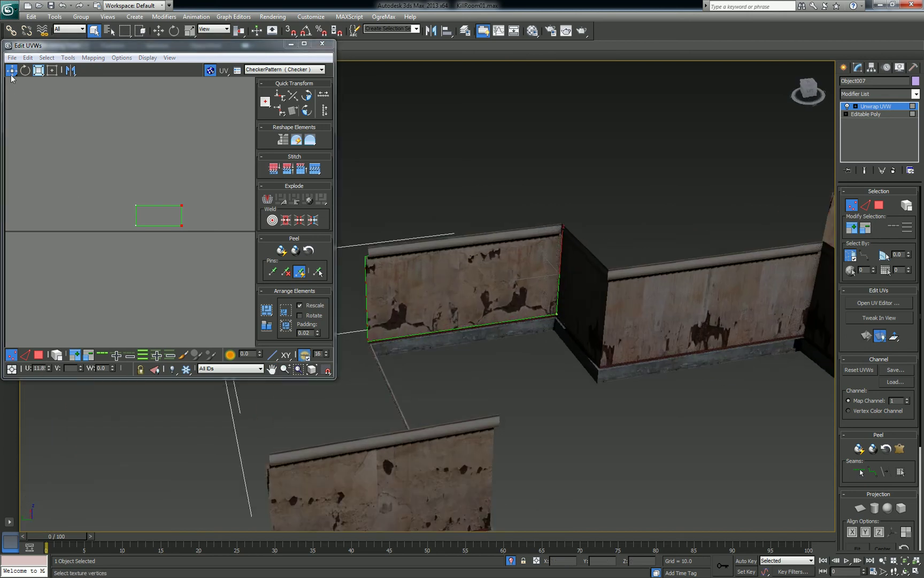
pyautogui.click(12, 78)
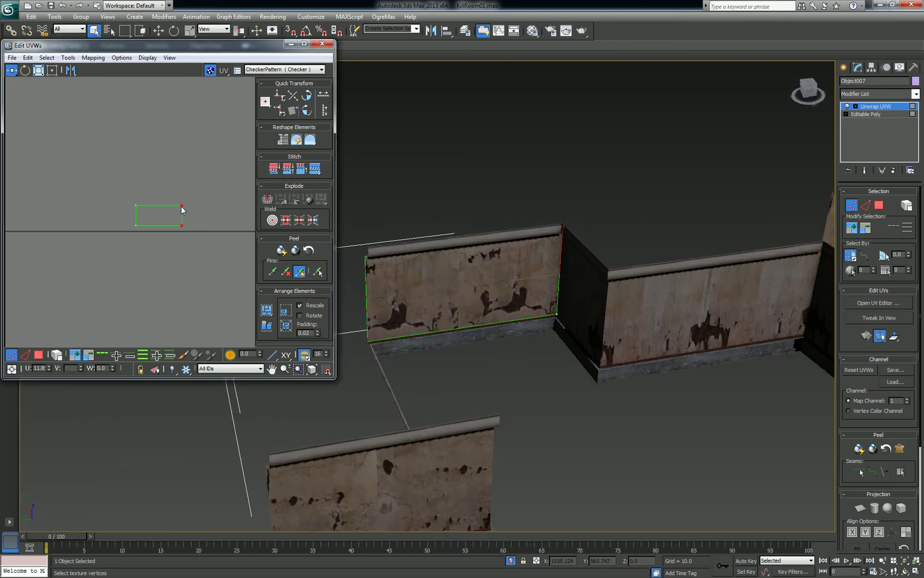
pyautogui.moveTo(181, 210); pyautogui.dragTo(157, 218)
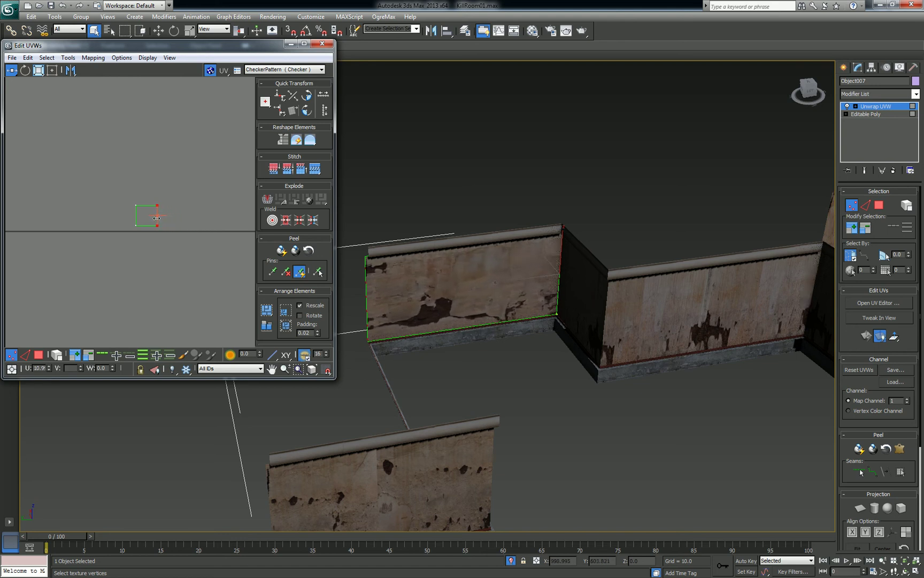
# - Convert the walls object with the narrowed corner-wall UVs back to an Editable Poly
pyautogui.keyDown('alt'); pyautogui.moveTo(419, 272); pyautogui.dragTo(550, 291, button='middle'); pyautogui.keyUp('alt')
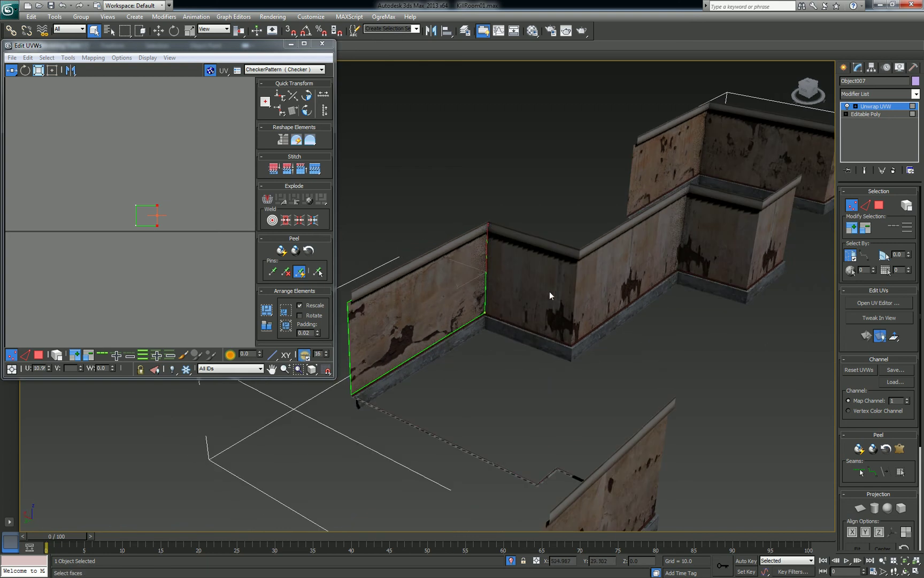
pyautogui.rightClick(524, 235)
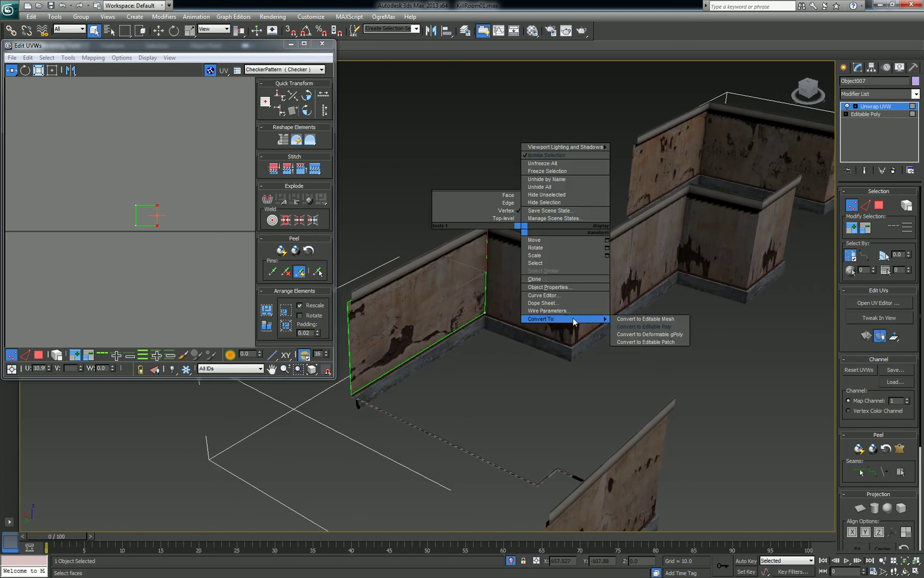
pyautogui.click(620, 329)
# - Apply different damaged plaster textures to the short return wall polygon and the adjoining long wall polygon, selecting each in turn
pyautogui.click(890, 201)
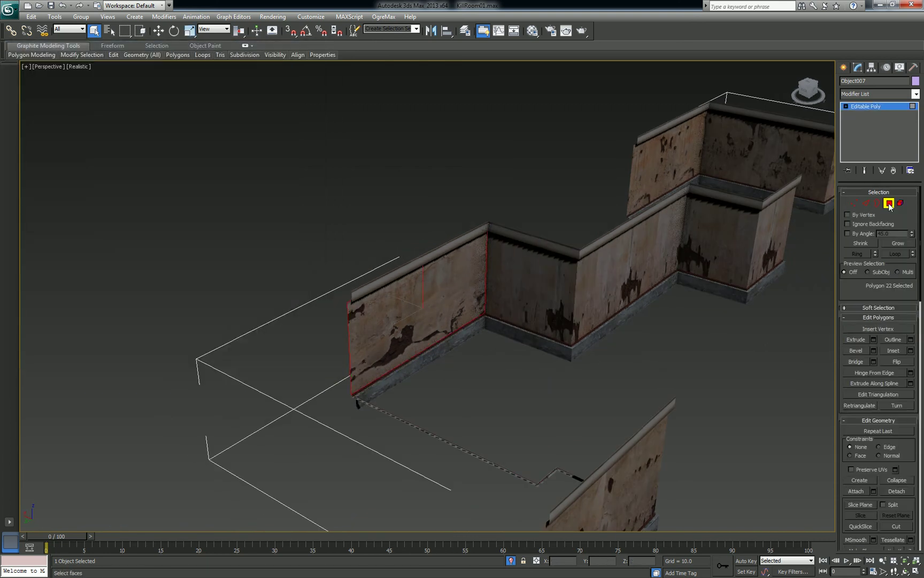
pyautogui.click(511, 272)
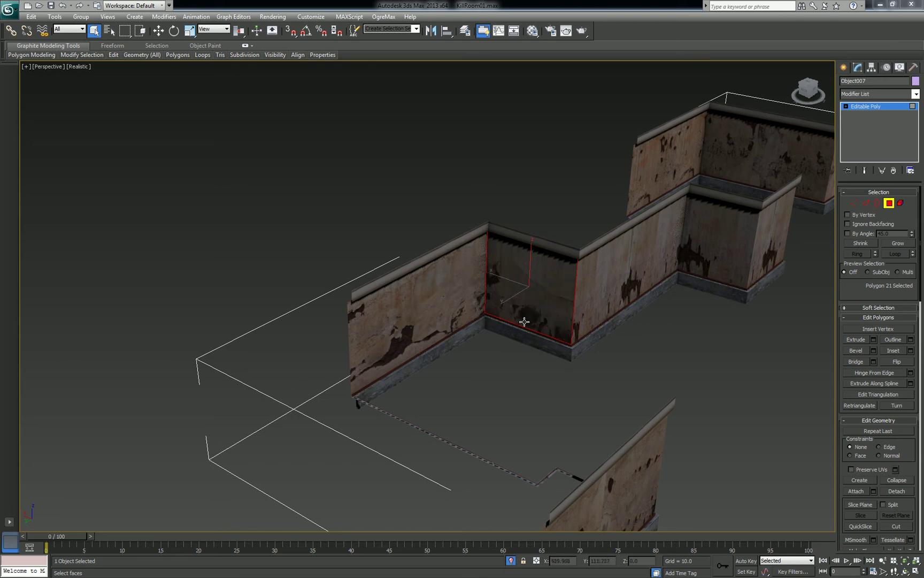
pyautogui.keyDown('alt'); pyautogui.moveTo(535, 330); pyautogui.dragTo(557, 330, button='middle'); pyautogui.keyUp('alt')
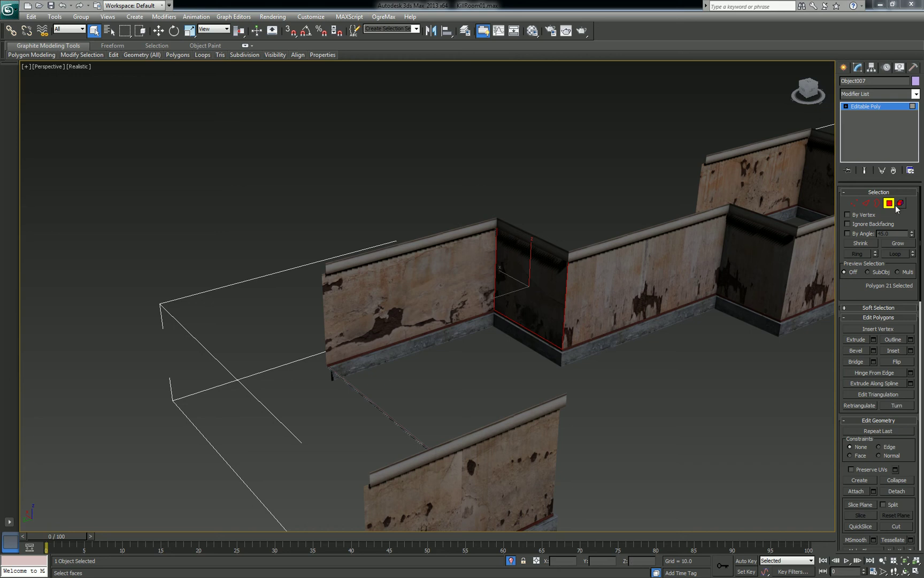
pyautogui.click(596, 295)
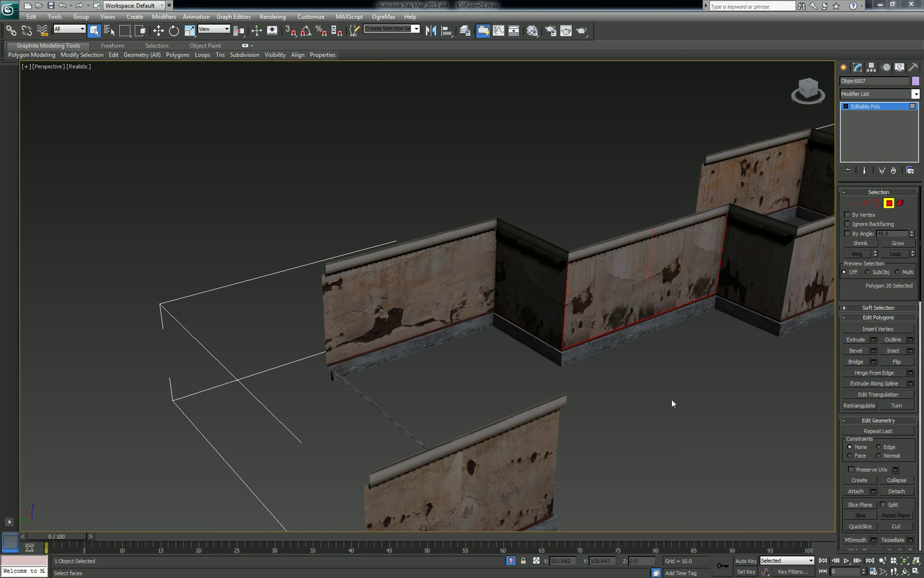
pyautogui.keyDown('alt'); pyautogui.moveTo(671, 402); pyautogui.dragTo(658, 378, button='middle'); pyautogui.keyUp('alt')
# - Add an Unwrap UVW modifier to the selected long wall polygon and open its UVs for editing
pyautogui.click(916, 93)
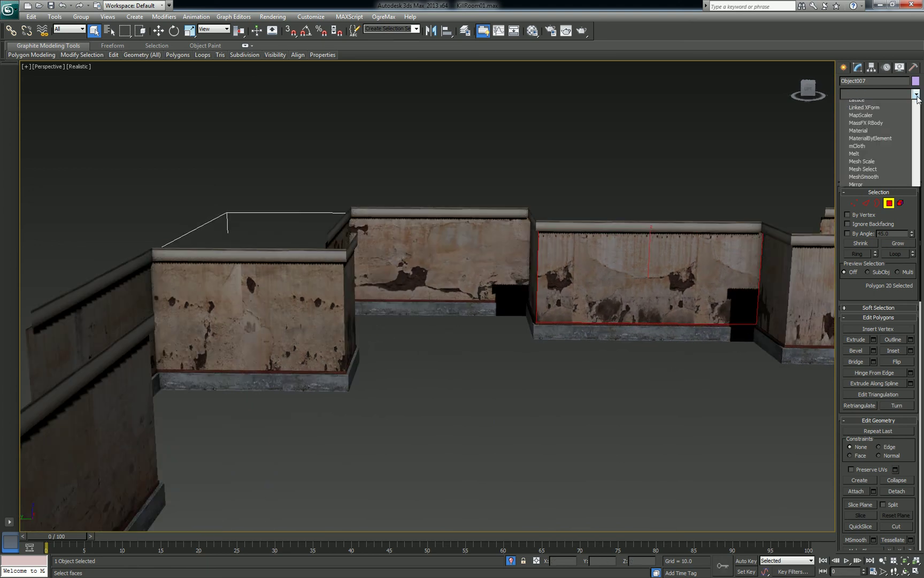
pyautogui.press('u')
pyautogui.press('Return')
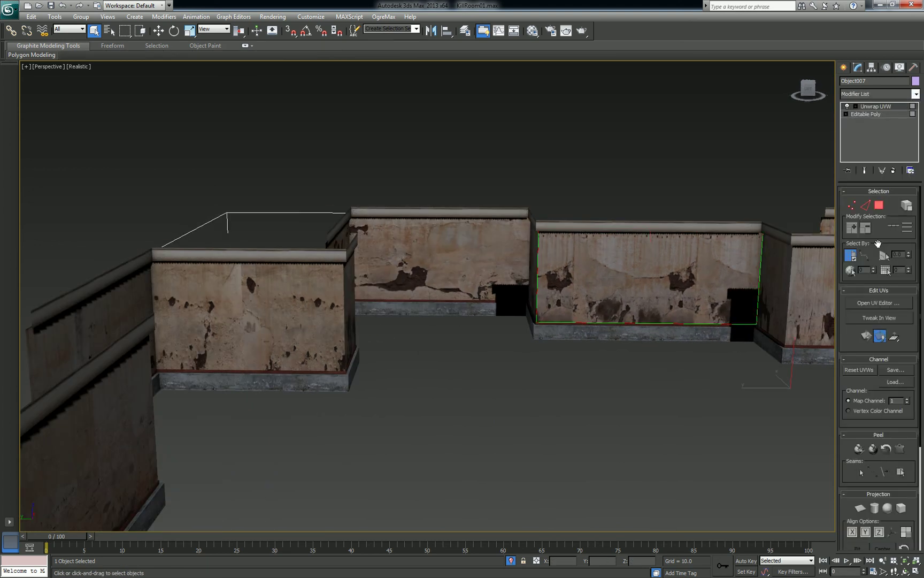
pyautogui.click(881, 302)
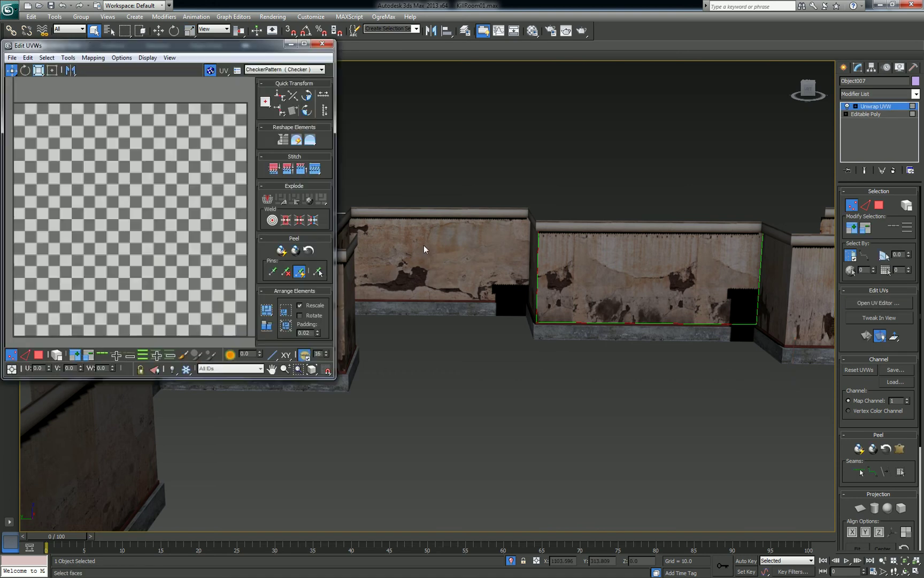
# - Narrow the long wall's UV shell to about half its width by moving its left and right edges horizontally inward
pyautogui.scroll(-6, 169, 202)
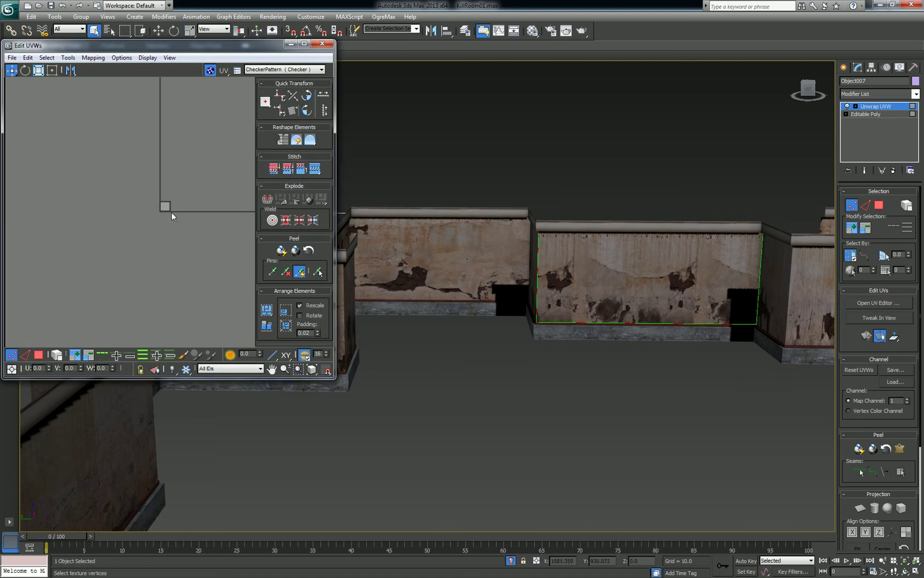
pyautogui.scroll(3, 181, 264)
pyautogui.moveTo(197, 218); pyautogui.dragTo(212, 254, button='middle')
pyautogui.scroll(3, 123, 277)
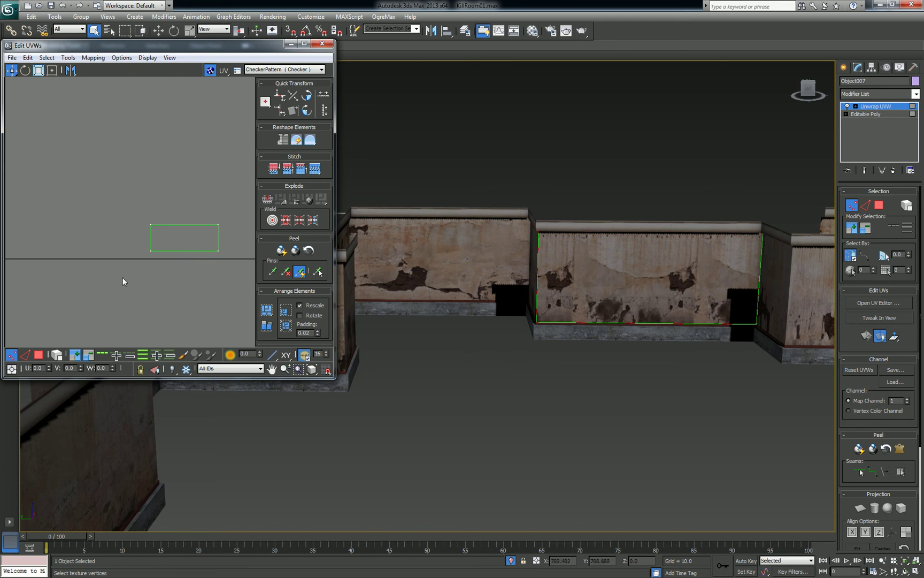
pyautogui.click(25, 355)
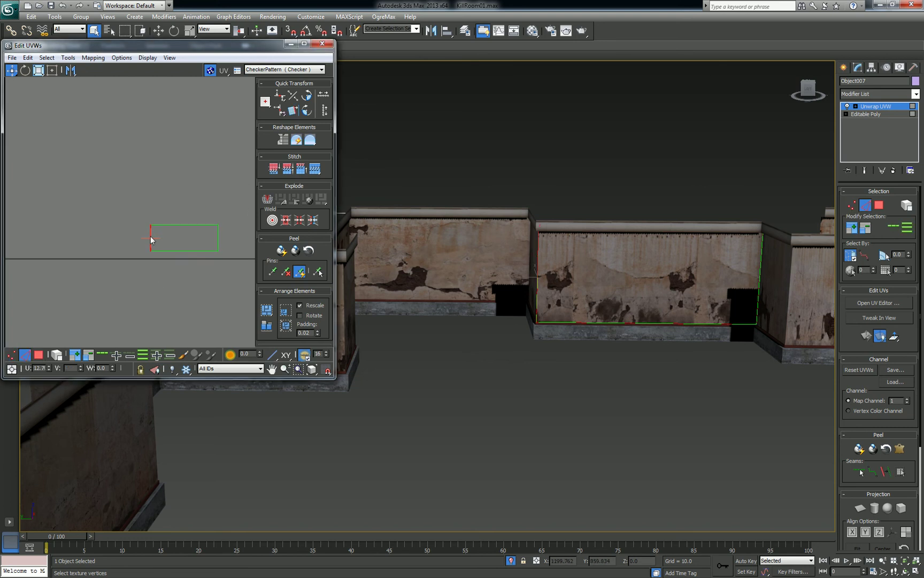
pyautogui.moveTo(11, 70); pyautogui.dragTo(14, 85)
pyautogui.moveTo(151, 239); pyautogui.dragTo(199, 242)
pyautogui.click(218, 238)
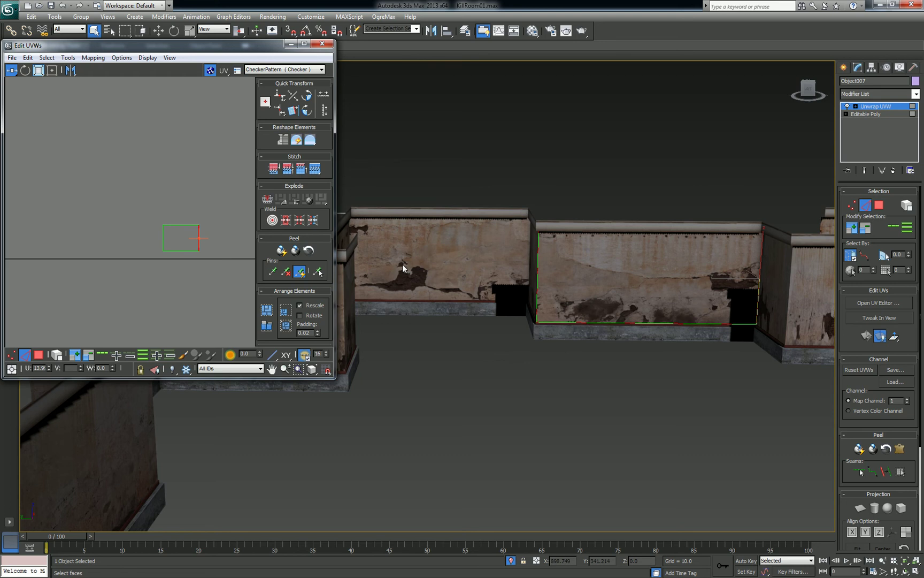
# - Convert the walls object back to an Editable Poly to keep the long wall's narrowed UV shell
pyautogui.keyDown('alt'); pyautogui.moveTo(547, 289); pyautogui.dragTo(634, 337, button='middle'); pyautogui.keyUp('alt')
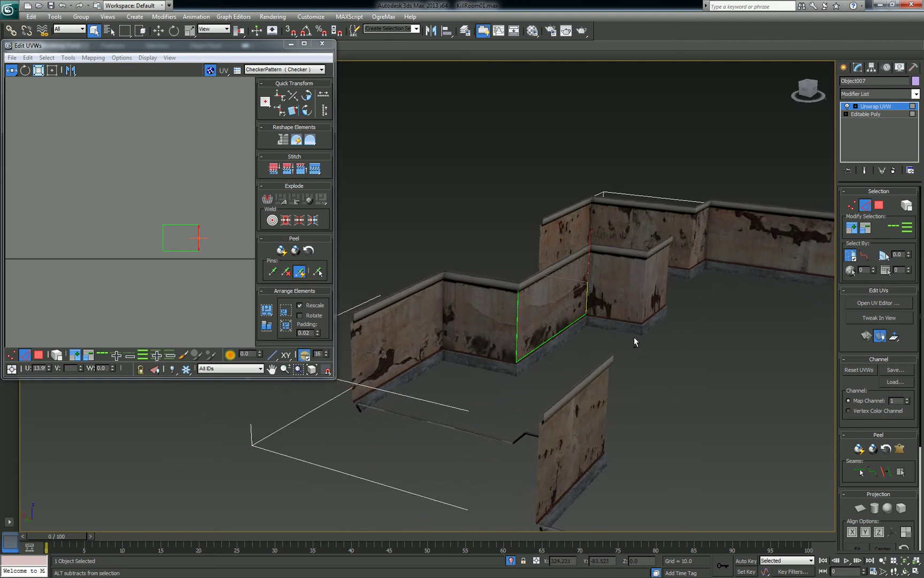
pyautogui.click(167, 238)
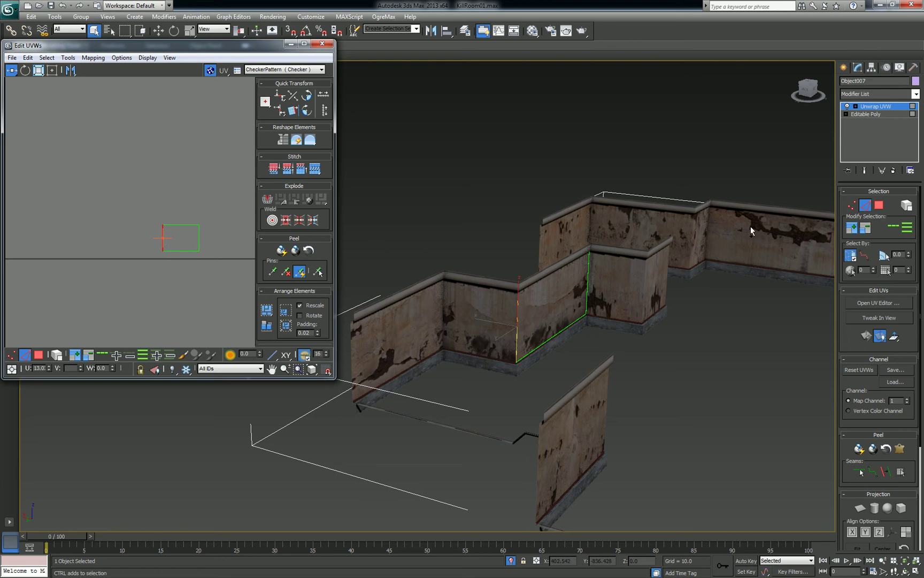
pyautogui.hotkey('ctrl', 'e')
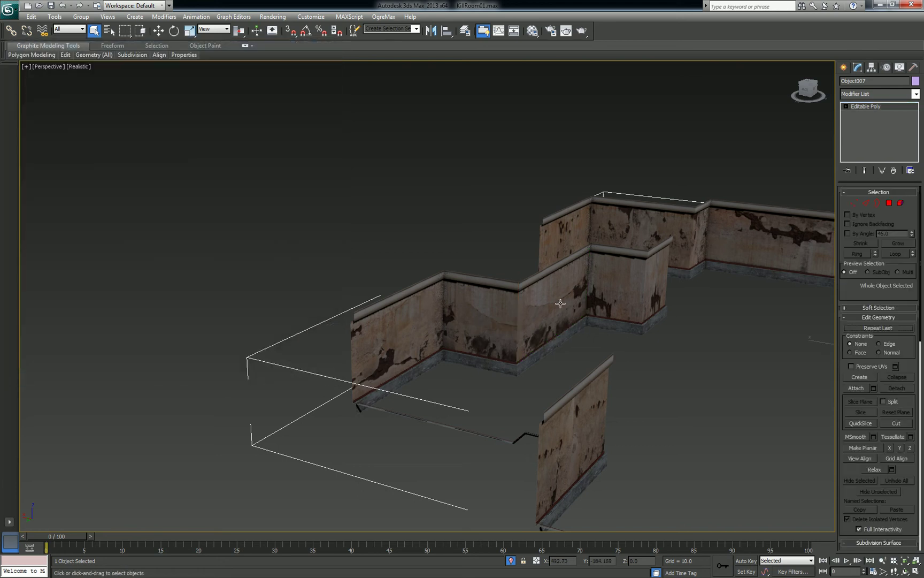
# - Select the short return wall polygon beside the long wall, add an Unwrap UVW modifier and open its UVs for editing
pyautogui.scroll(5, 663, 284)
pyautogui.moveTo(655, 283)
pyautogui.keyDown('alt'); pyautogui.mouseDown(button='middle')
pyautogui.moveTo(681, 273)
pyautogui.moveTo(668, 288)
pyautogui.mouseUp(button='middle'); pyautogui.keyUp('alt')
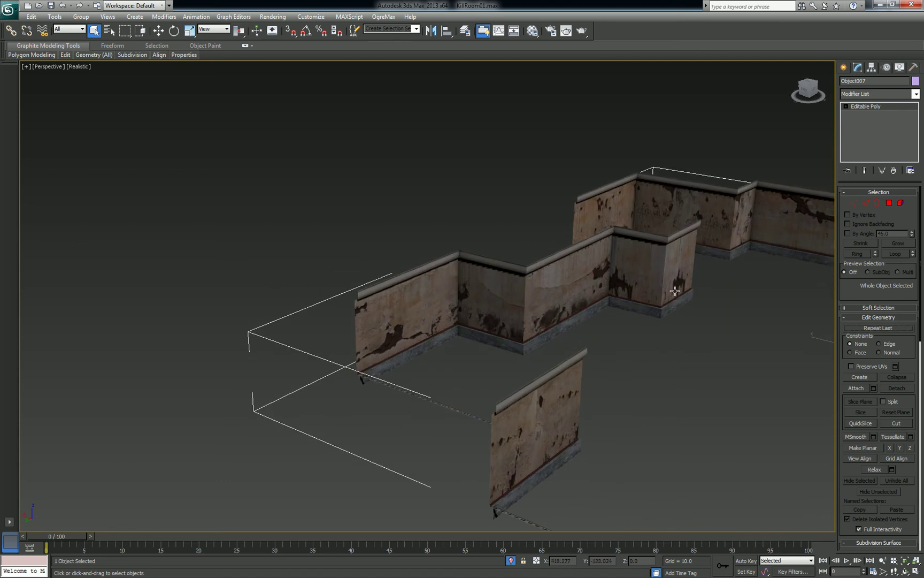
pyautogui.click(889, 202)
pyautogui.click(489, 304)
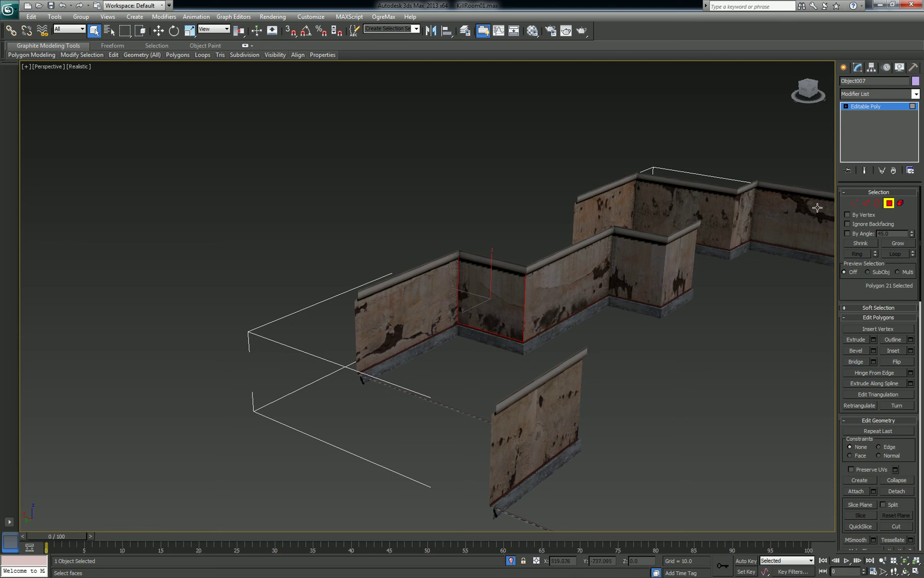
pyautogui.click(916, 94)
pyautogui.scroll(-10, 874, 223)
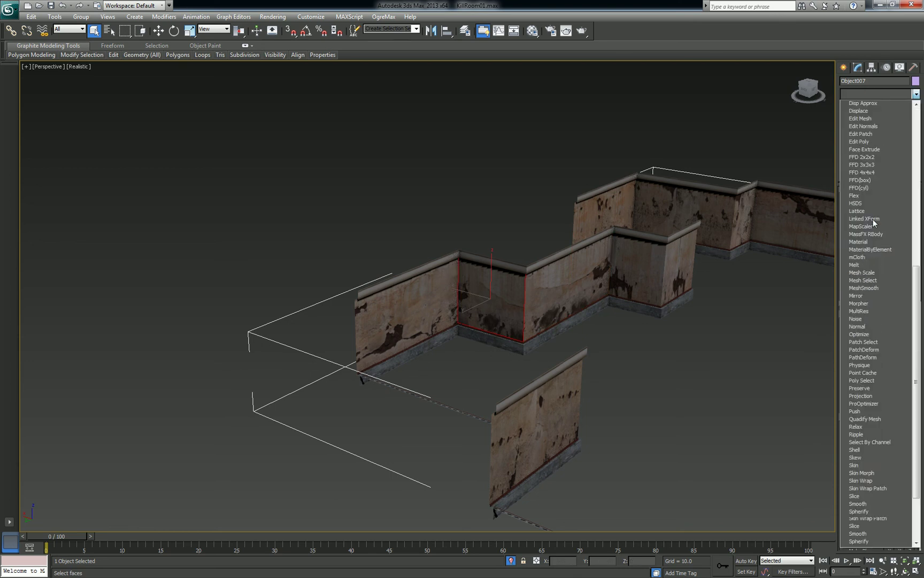
pyautogui.scroll(-7, 873, 218)
pyautogui.click(873, 219)
pyautogui.click(866, 303)
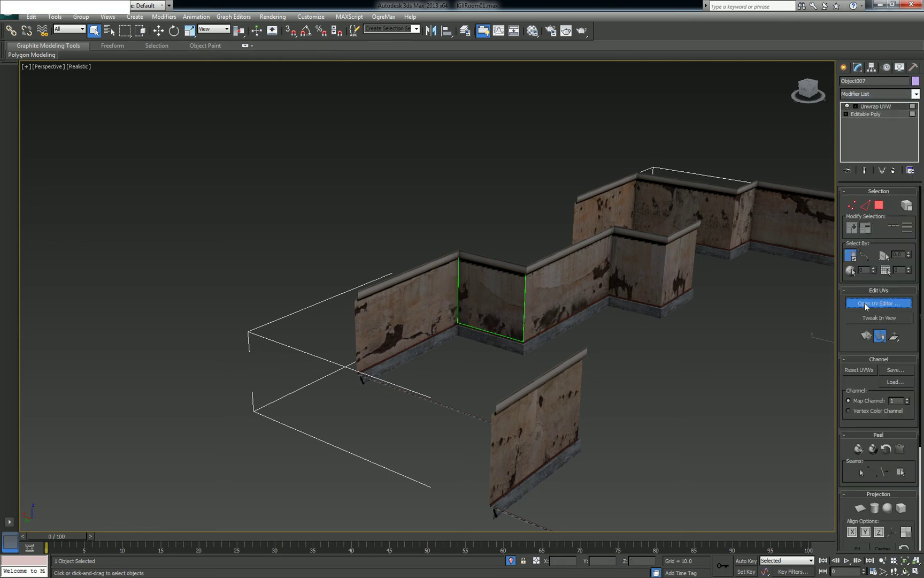
# - Slide the short return wall's UV shell slightly to the right by moving its left and right edges horizontally by similar amounts
pyautogui.scroll(-5, 137, 238)
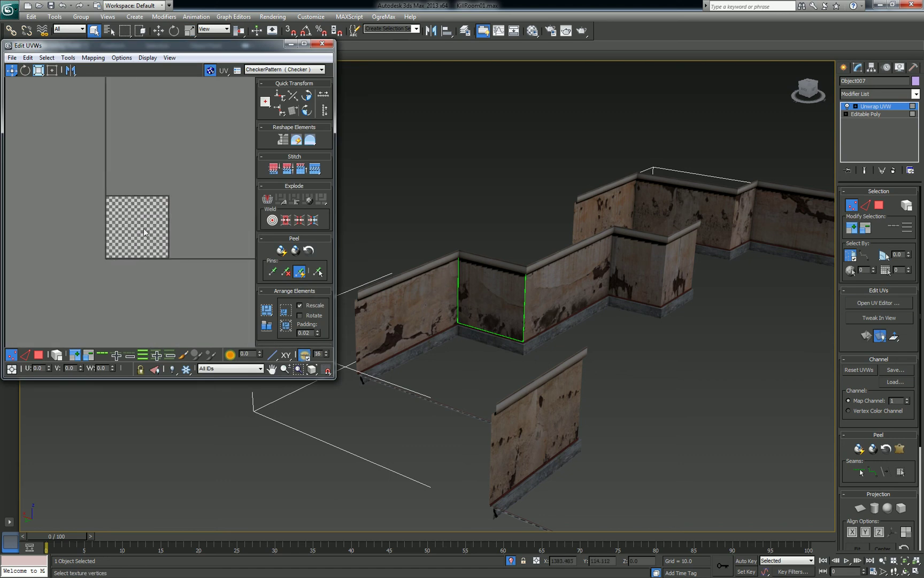
pyautogui.scroll(-6, 149, 229)
pyautogui.moveTo(210, 249); pyautogui.dragTo(166, 261, button='middle')
pyautogui.scroll(2, 167, 262)
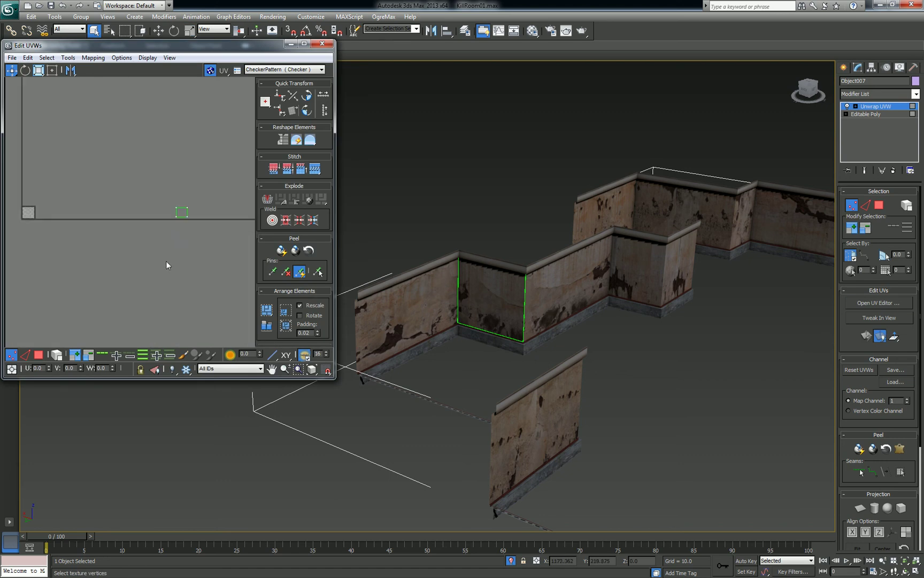
pyautogui.scroll(3, 166, 260)
pyautogui.scroll(3, 178, 226)
pyautogui.scroll(1, 115, 280)
pyautogui.moveTo(89, 179); pyautogui.dragTo(115, 282, button='middle')
pyautogui.moveTo(165, 263); pyautogui.dragTo(58, 273, button='middle')
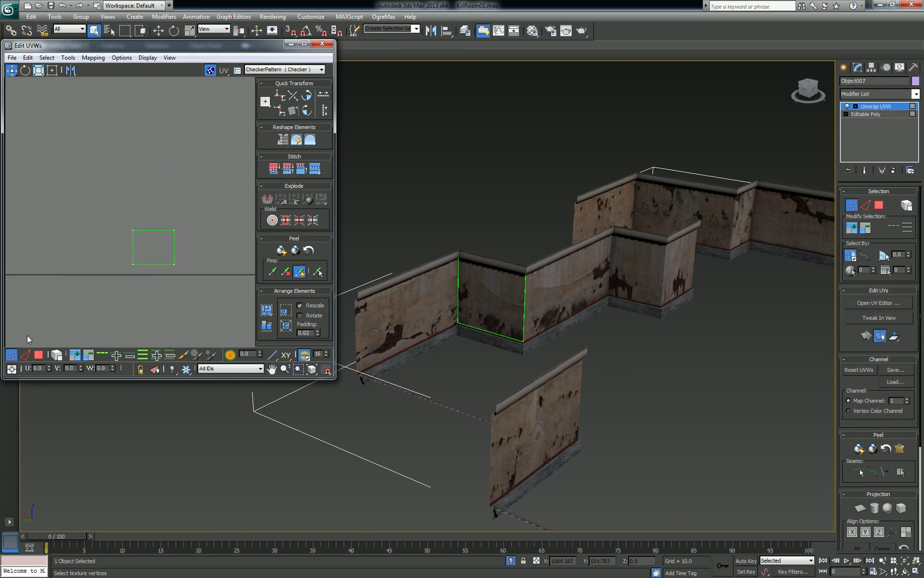
pyautogui.click(24, 355)
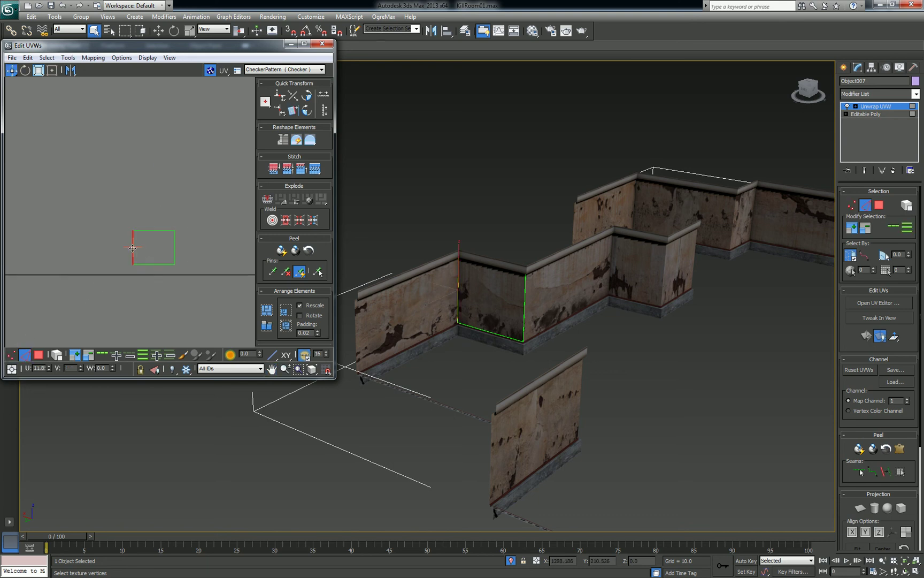
pyautogui.click(16, 71)
pyautogui.moveTo(134, 251); pyautogui.dragTo(140, 247)
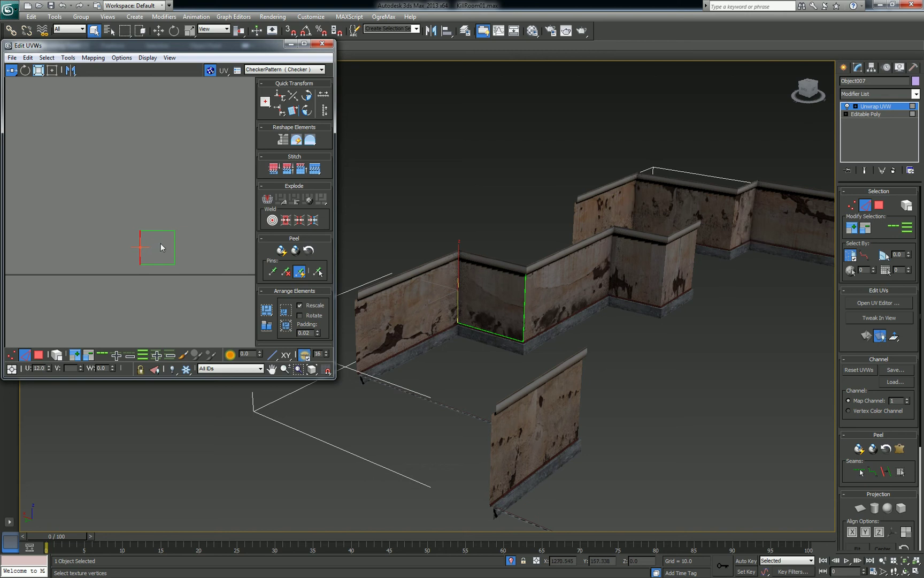
pyautogui.click(174, 250)
pyautogui.moveTo(172, 252); pyautogui.dragTo(185, 250)
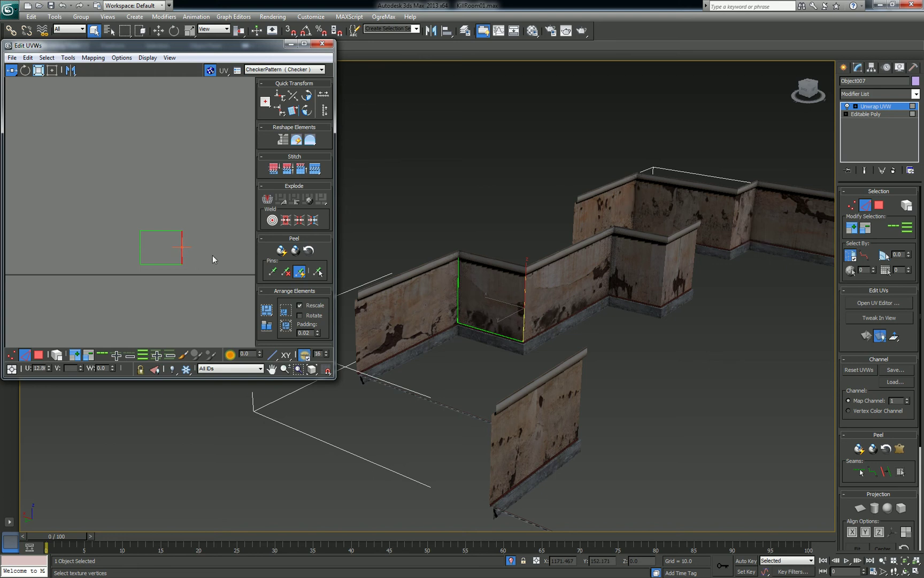
# - Convert the walls object with the shifted short-wall UVs back to an Editable Poly
pyautogui.keyDown('alt'); pyautogui.moveTo(479, 303); pyautogui.dragTo(697, 374, button='middle'); pyautogui.keyUp('alt')
pyautogui.scroll(3, 652, 364)
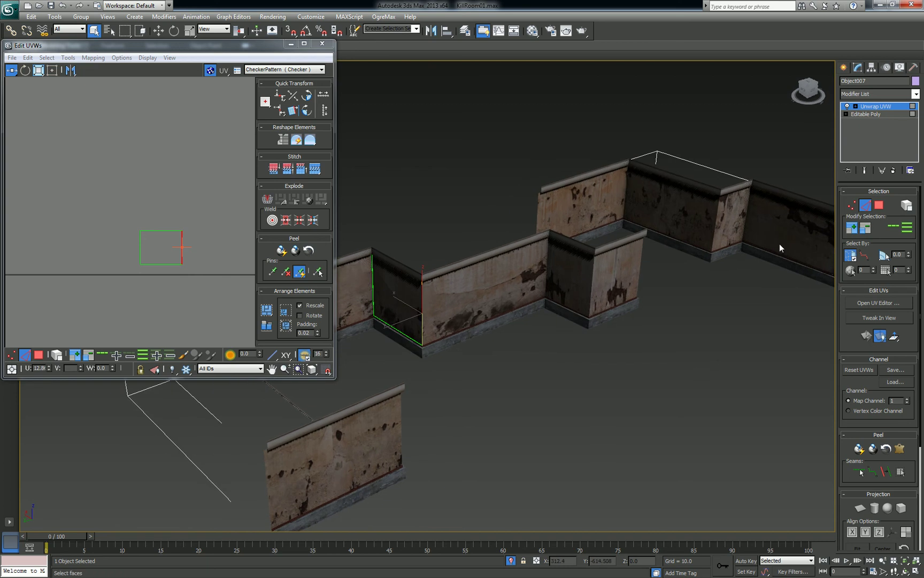
pyautogui.rightClick(557, 270)
pyautogui.moveTo(587, 359)
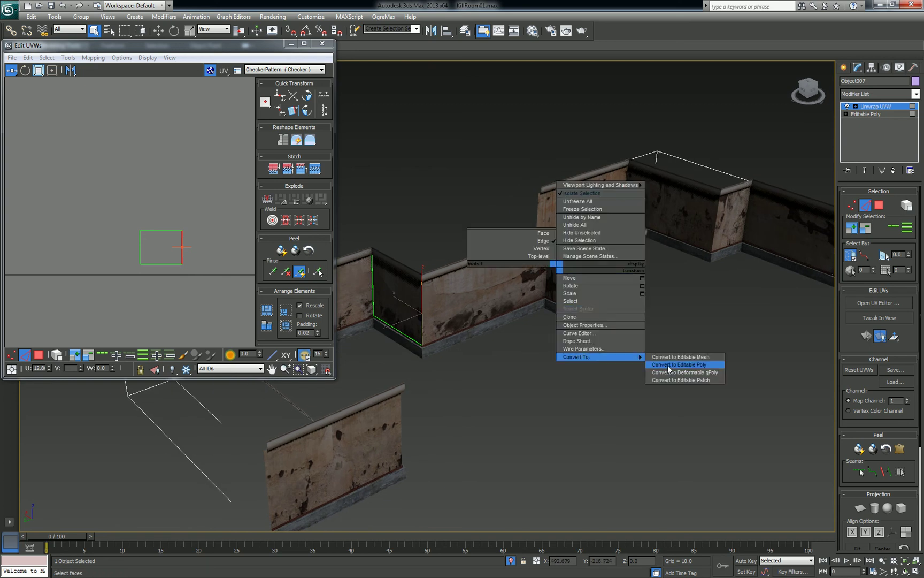
pyautogui.click(669, 366)
# - Apply a different damaged plaster texture to the two wall polygons at the protruding end corner and open their UVs with an Unwrap UVW modifier
pyautogui.click(891, 203)
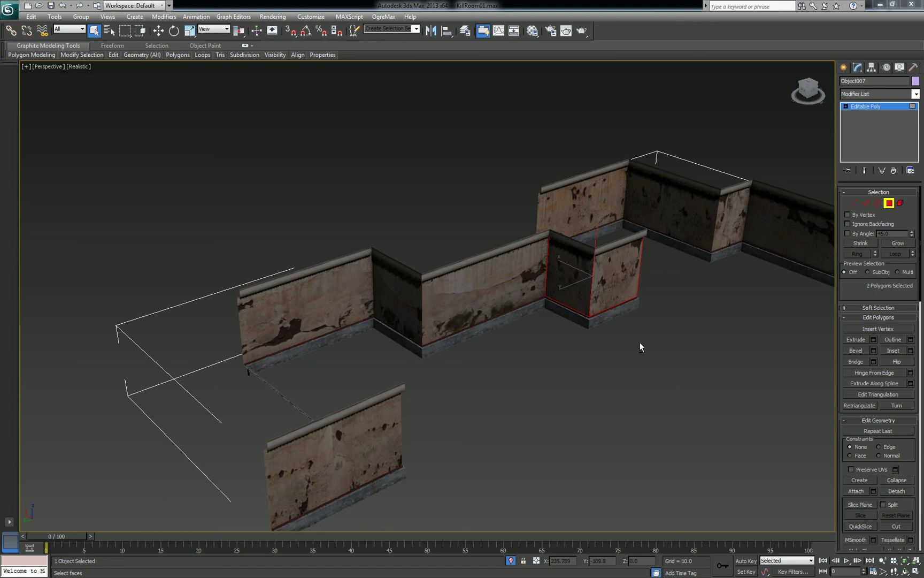
pyautogui.moveTo(640, 342)
pyautogui.keyDown('alt'); pyautogui.mouseDown(button='middle')
pyautogui.moveTo(659, 327)
pyautogui.moveTo(656, 317)
pyautogui.moveTo(642, 325)
pyautogui.mouseUp(button='middle'); pyautogui.keyUp('alt')
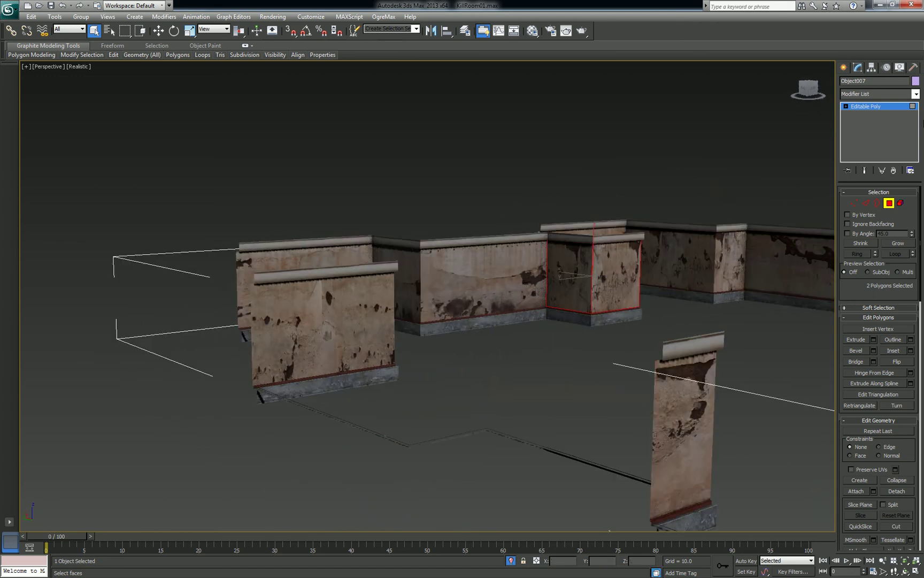
pyautogui.click(915, 95)
pyautogui.scroll(-1, 906, 193)
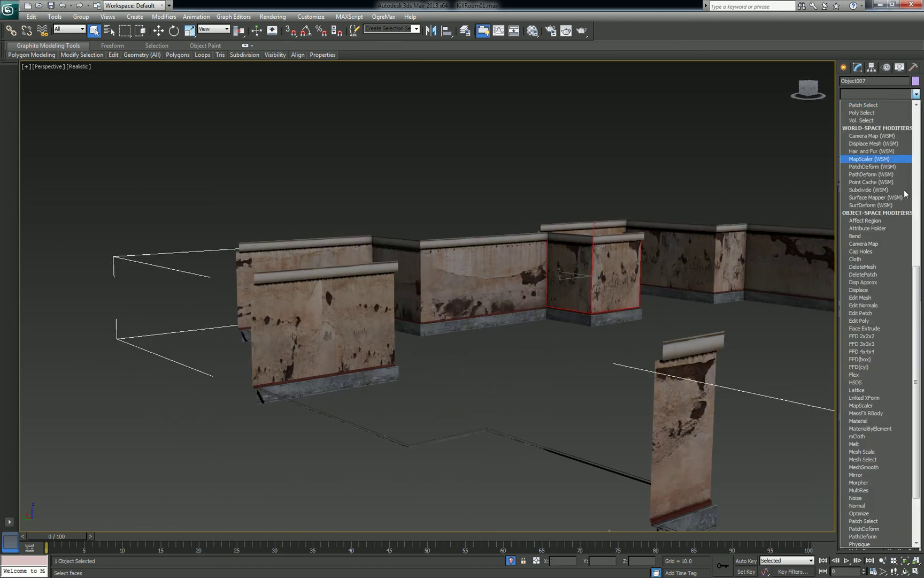
pyautogui.press('u')
pyautogui.press('Return')
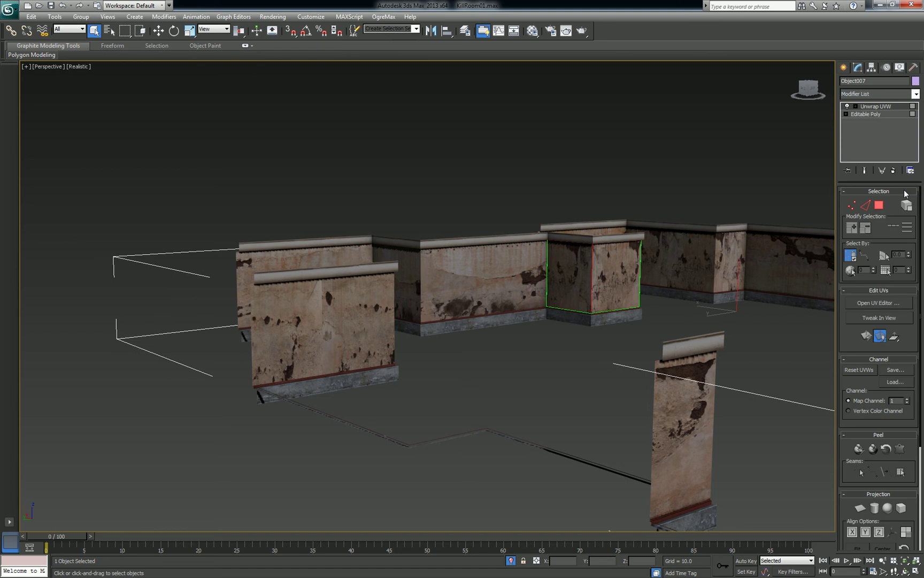
pyautogui.click(888, 303)
# - Move the protruding end corner's UV shell horizontally until it is roughly centred over the texture tile
pyautogui.scroll(-5, 210, 225)
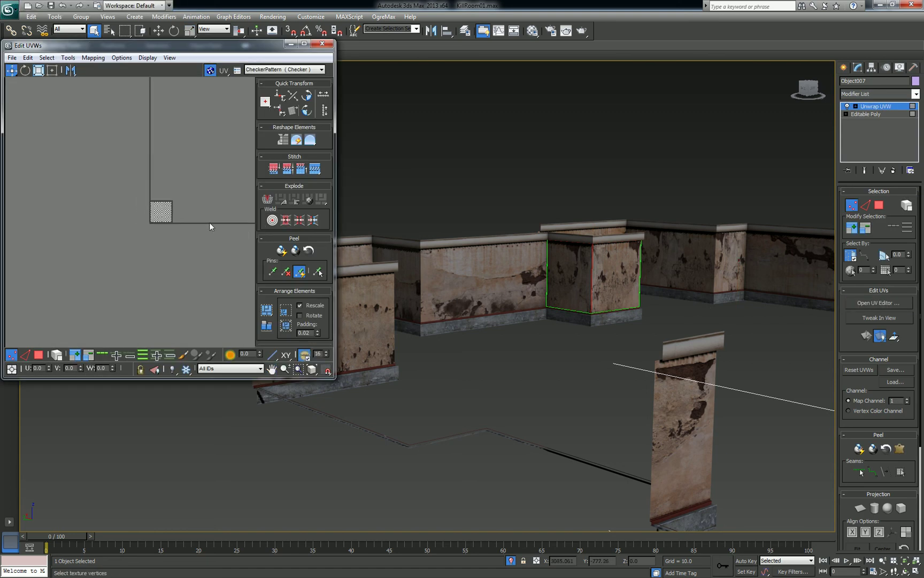
pyautogui.moveTo(210, 224); pyautogui.dragTo(77, 257, button='middle')
pyautogui.moveTo(236, 255); pyautogui.dragTo(152, 270, button='middle')
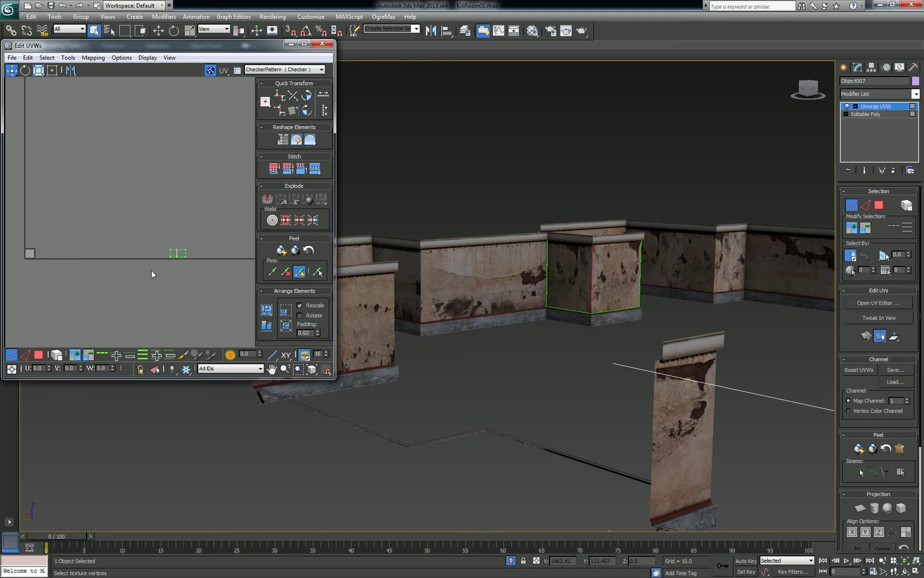
pyautogui.scroll(4, 152, 271)
pyautogui.moveTo(159, 266); pyautogui.dragTo(216, 229)
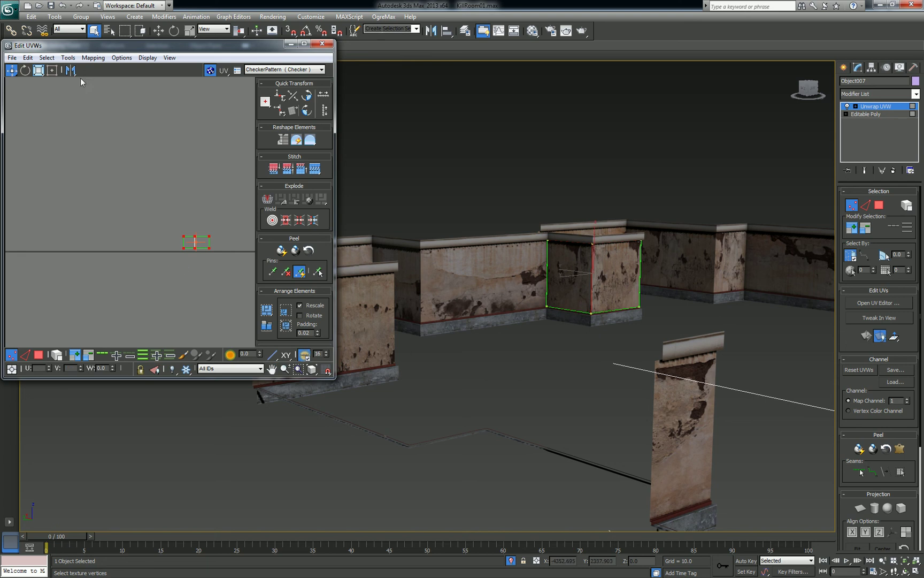
pyautogui.click(14, 83)
pyautogui.moveTo(183, 235); pyautogui.dragTo(25, 237)
pyautogui.moveTo(141, 237); pyautogui.dragTo(175, 237, button='middle')
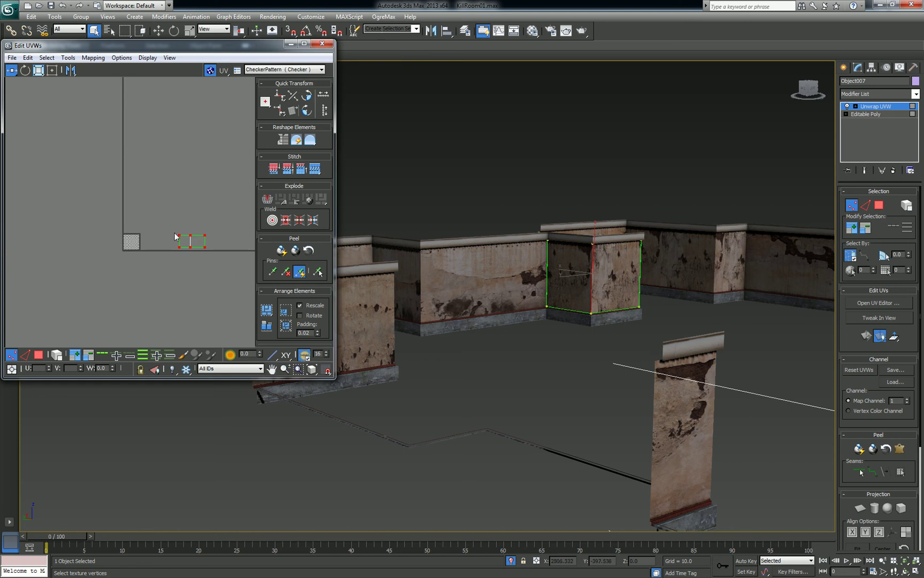
pyautogui.moveTo(141, 241); pyautogui.dragTo(125, 240)
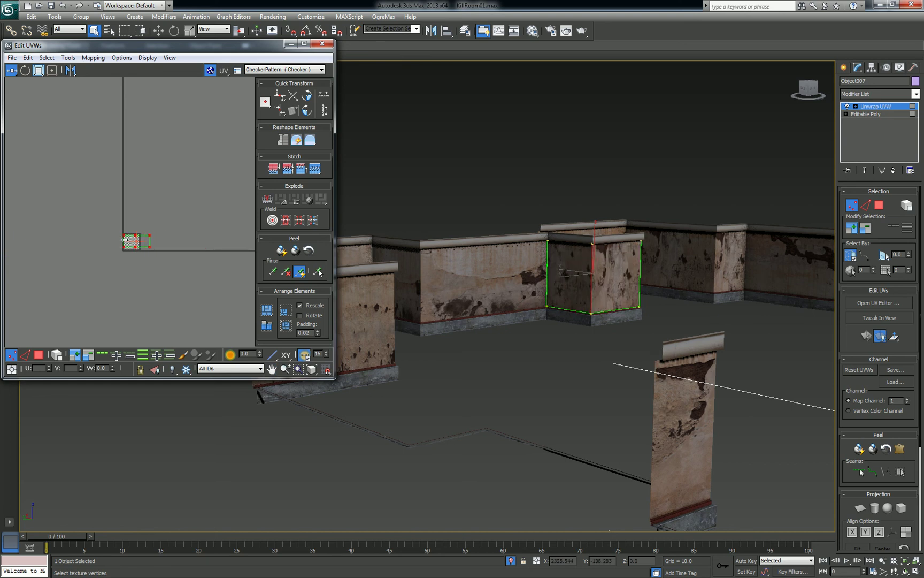
pyautogui.scroll(5, 135, 237)
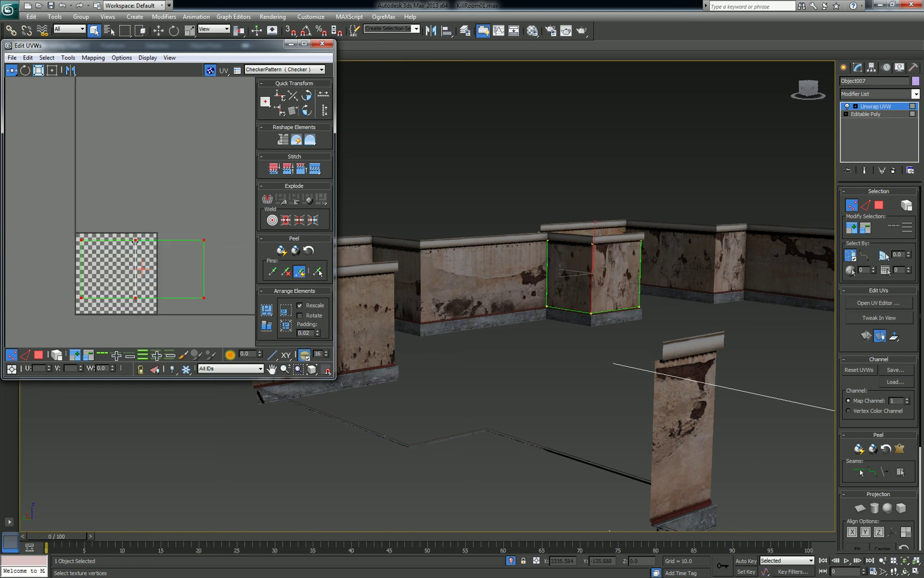
pyautogui.moveTo(133, 241); pyautogui.dragTo(121, 243)
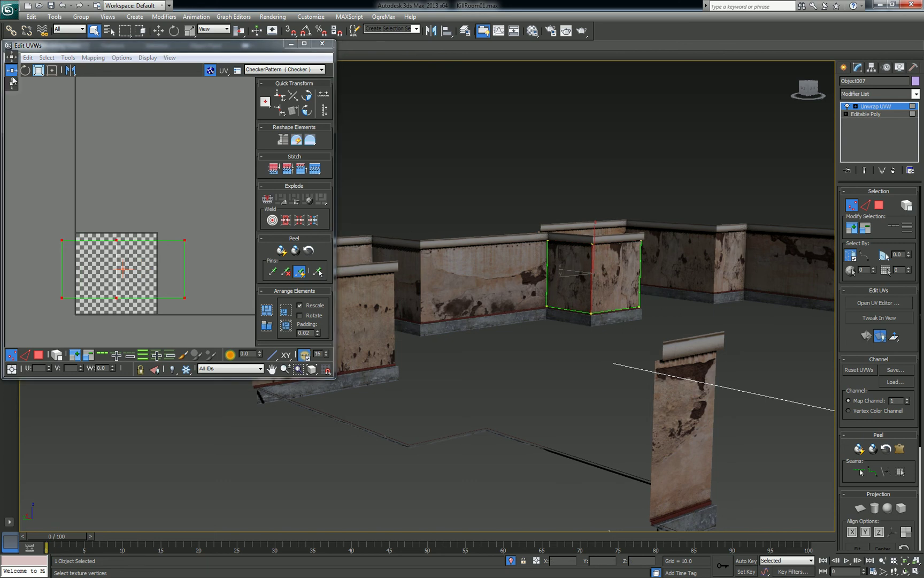
# - Narrow the corner's UV shell horizontally to fit within the texture tile, centre it there, and close the UV editor
pyautogui.click(38, 70)
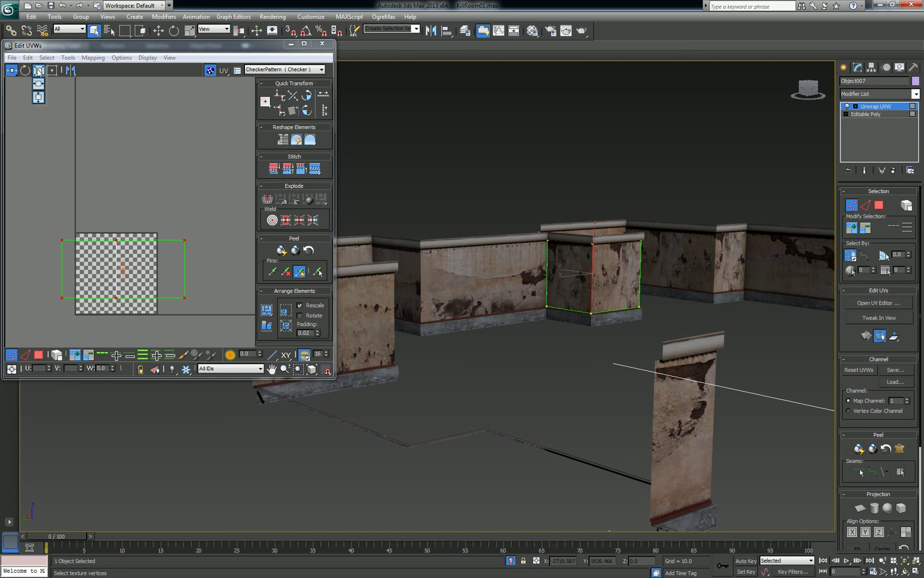
pyautogui.click(38, 83)
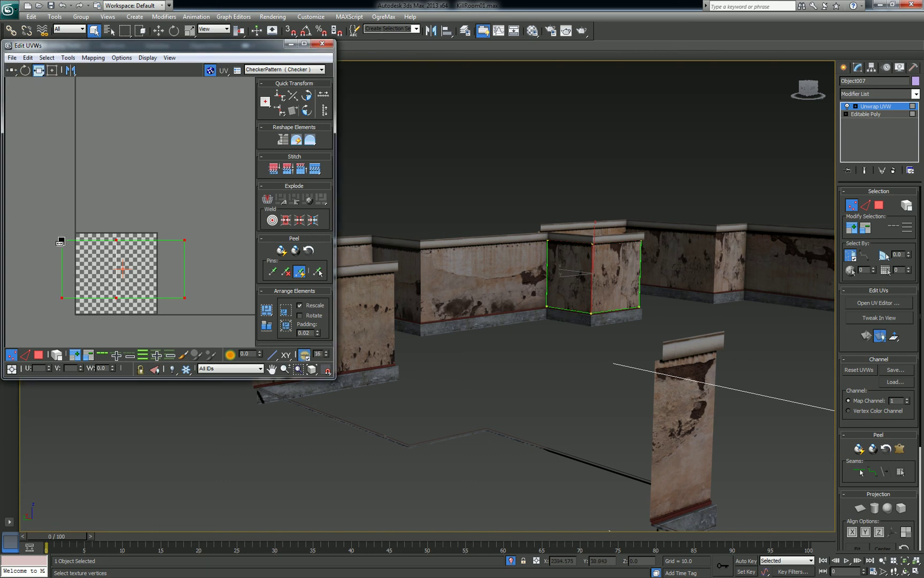
pyautogui.moveTo(70, 243); pyautogui.dragTo(38, 245)
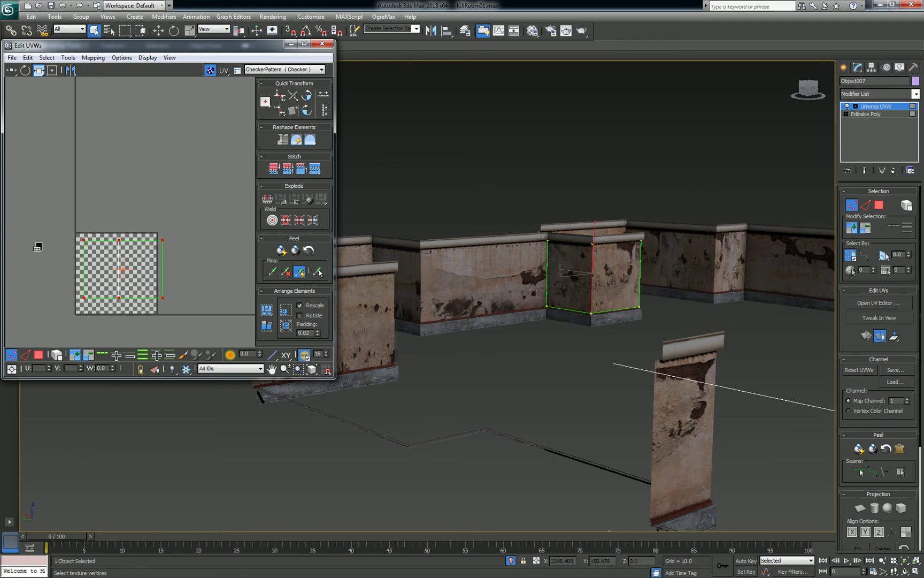
pyautogui.click(12, 70)
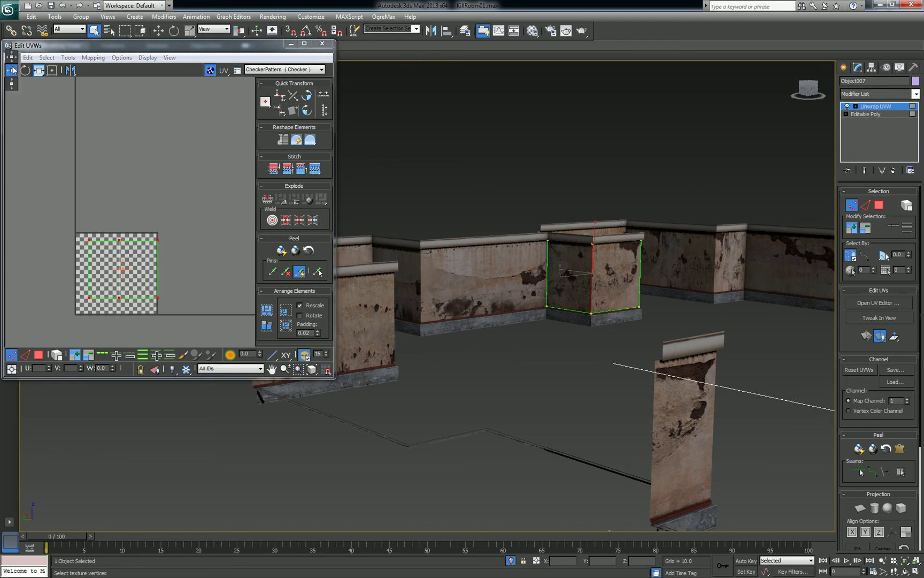
pyautogui.click(12, 71)
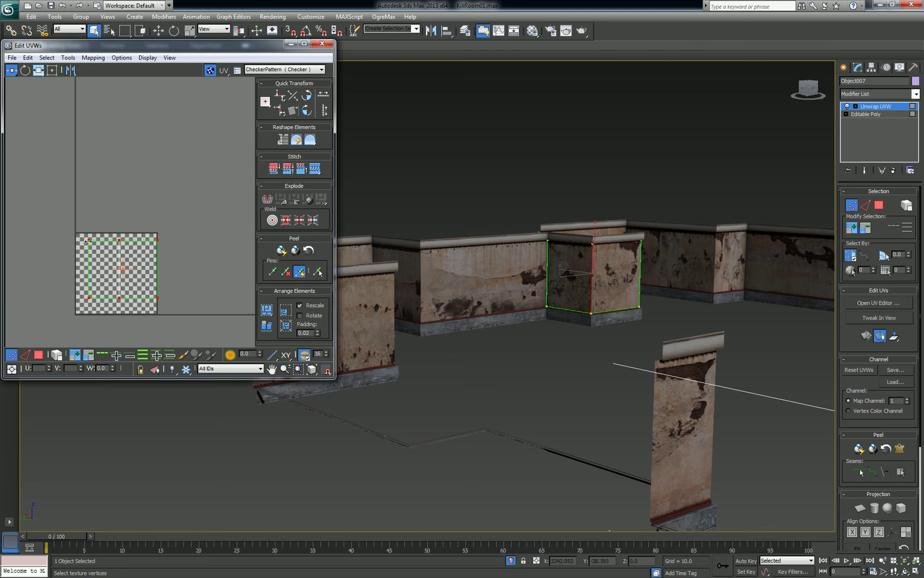
pyautogui.moveTo(90, 244); pyautogui.dragTo(81, 242)
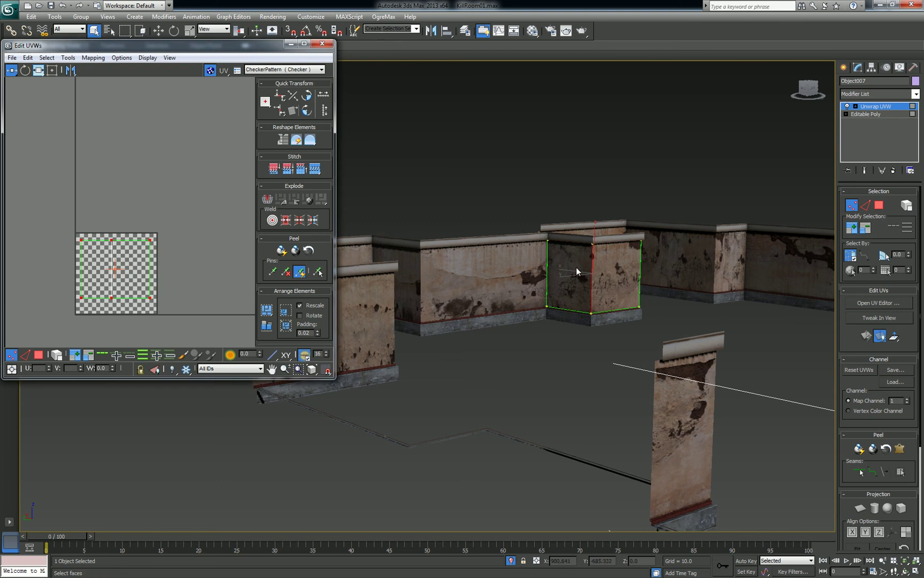
pyautogui.keyDown('alt'); pyautogui.moveTo(577, 271); pyautogui.dragTo(492, 342, button='middle'); pyautogui.keyUp('alt')
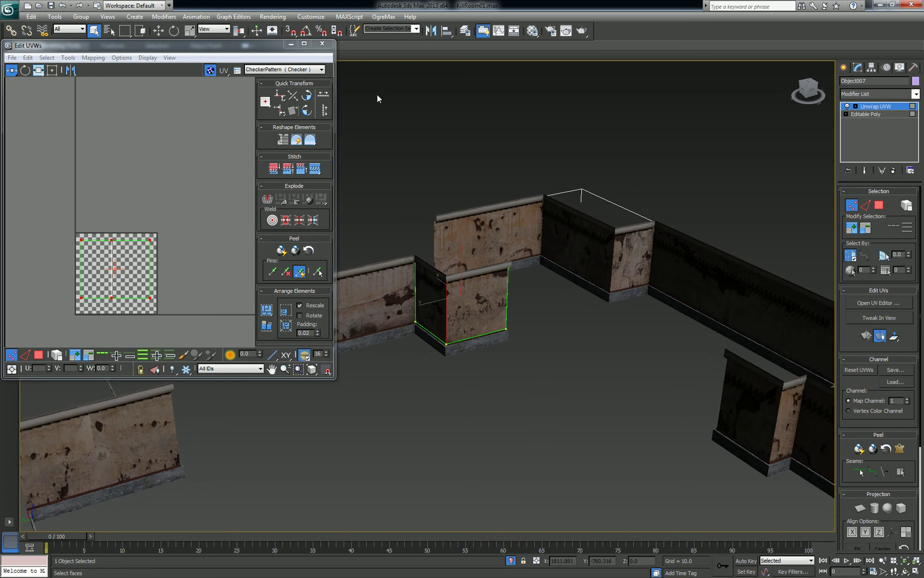
pyautogui.click(330, 48)
# - Test-render the isolated walls from a zoomed-out perspective view and close the render window
pyautogui.scroll(-8, 434, 352)
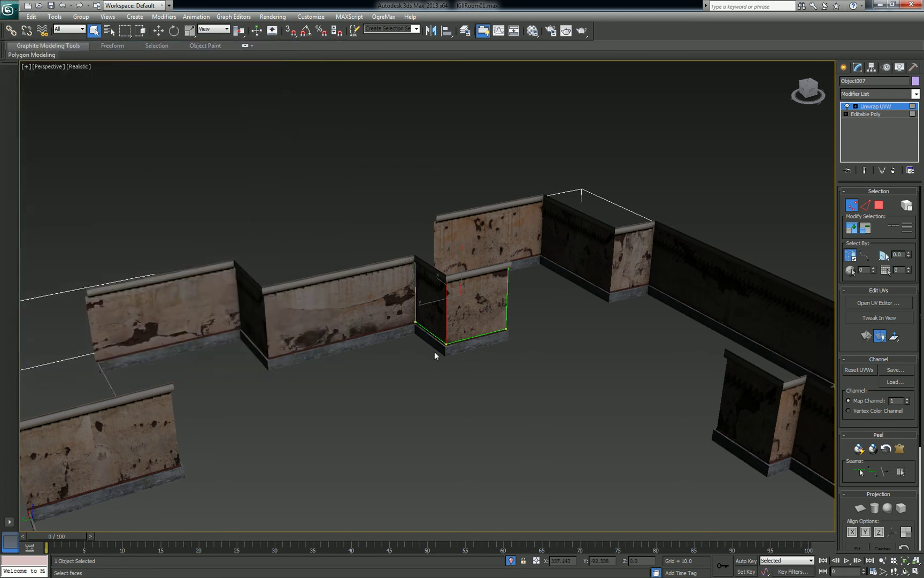
pyautogui.keyDown('alt'); pyautogui.moveTo(435, 336); pyautogui.dragTo(480, 359, button='middle'); pyautogui.keyUp('alt')
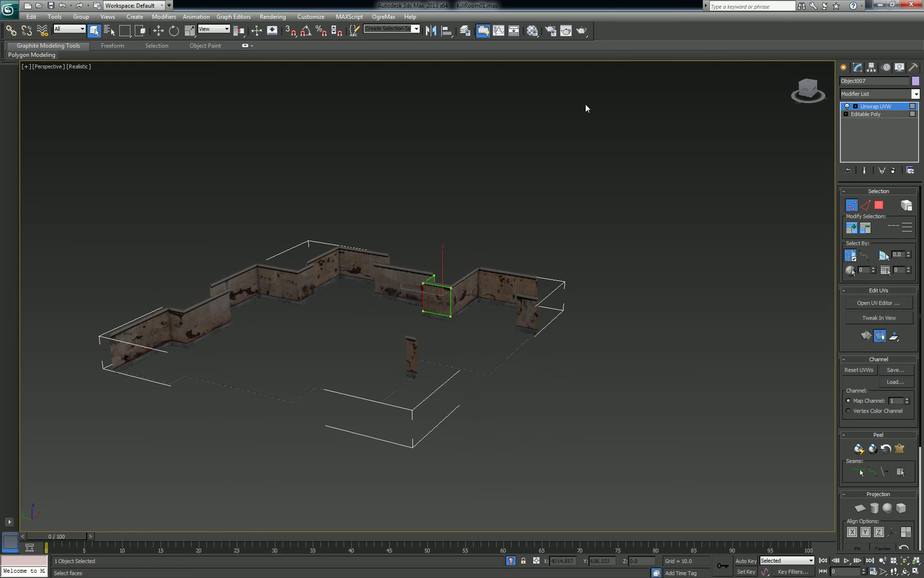
pyautogui.click(582, 30)
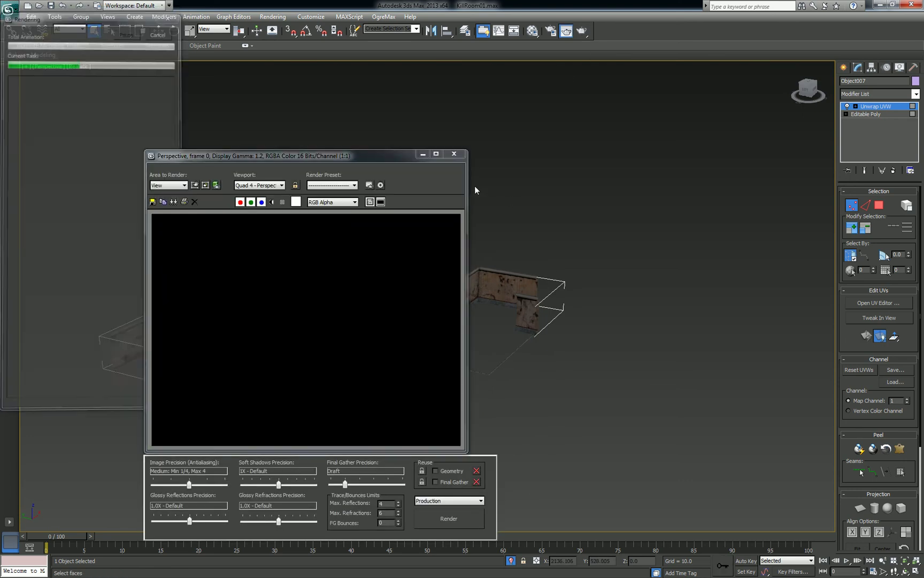
pyautogui.click(454, 154)
# - Convert the walls object with the adjusted corner UVs back to an Editable Poly
pyautogui.keyDown('alt'); pyautogui.moveTo(479, 185); pyautogui.dragTo(532, 206, button='middle'); pyautogui.keyUp('alt')
pyautogui.rightClick(474, 249)
pyautogui.moveTo(508, 339)
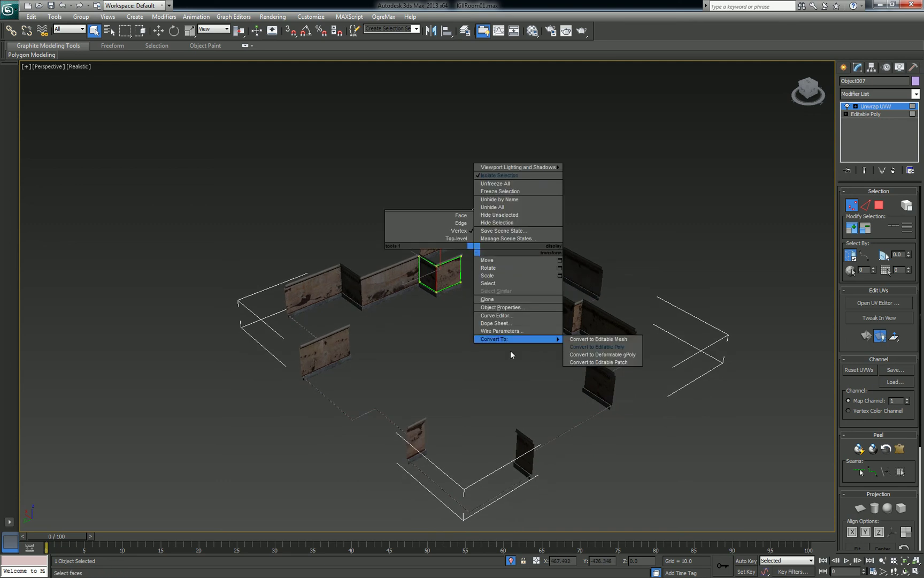
pyautogui.click(576, 347)
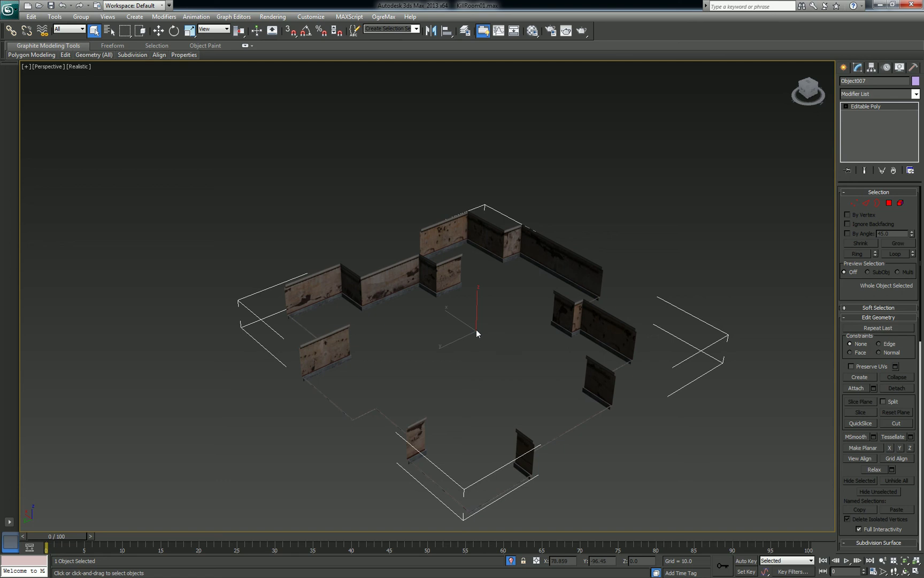
# - End the isolation of the walls so the floor and inner blocks are shown with them
pyautogui.keyDown('alt'); pyautogui.moveTo(477, 329); pyautogui.dragTo(566, 359, button='middle'); pyautogui.keyUp('alt')
pyautogui.rightClick(467, 306)
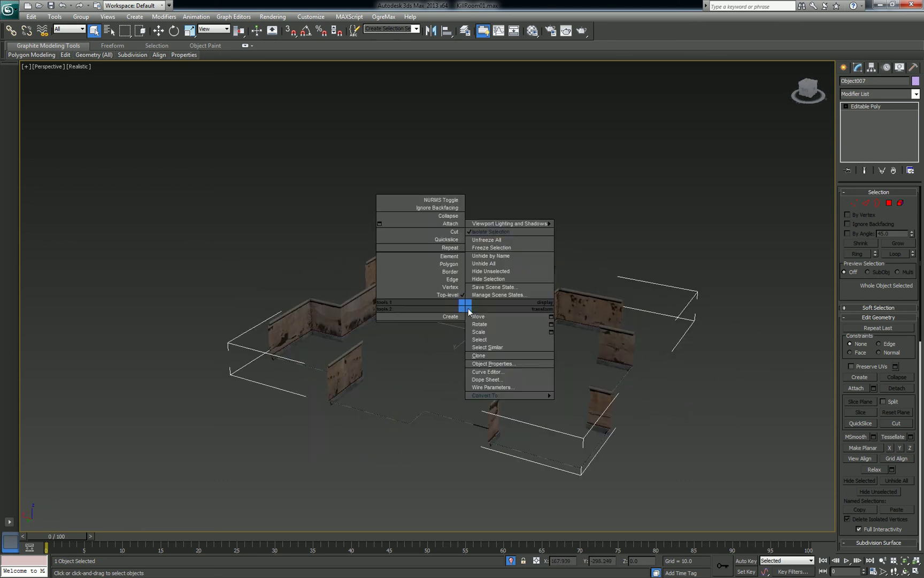
pyautogui.click(496, 232)
pyautogui.keyDown('alt'); pyautogui.moveTo(664, 330); pyautogui.dragTo(485, 373, button='middle'); pyautogui.keyUp('alt')
pyautogui.scroll(-5, 579, 334)
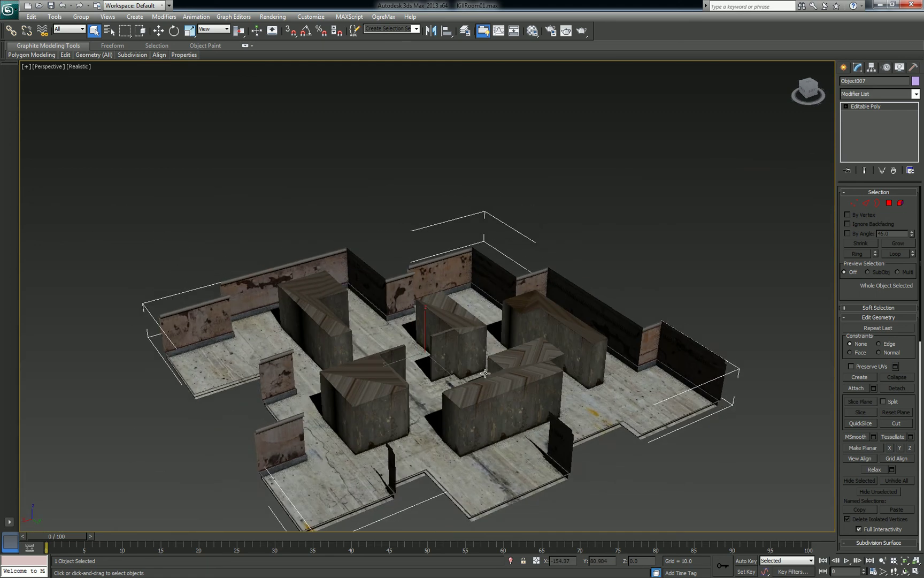
# - Test-render the complete room with its floor and inner blocks, closing the render window when finished
pyautogui.click(585, 35)
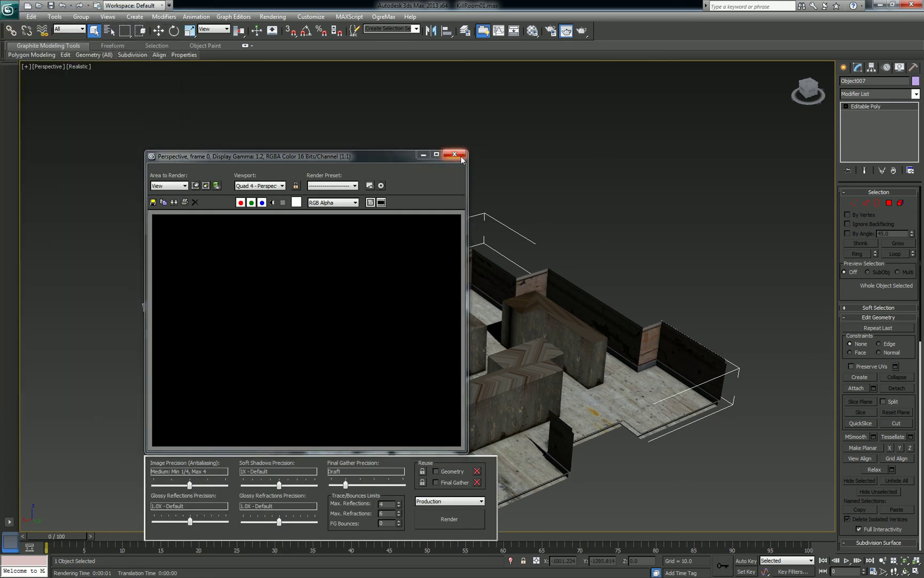
pyautogui.click(457, 155)
pyautogui.scroll(-5, 543, 243)
pyautogui.scroll(5, 542, 243)
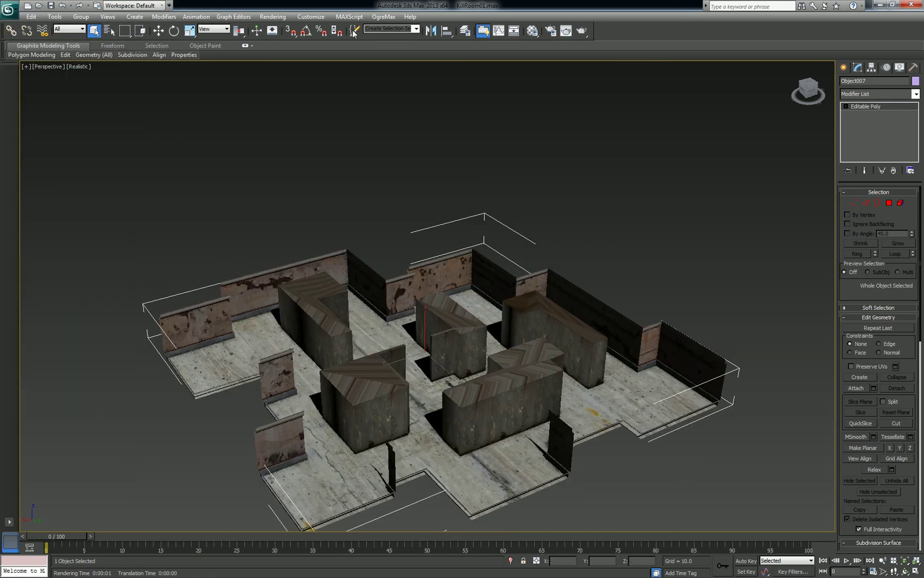
# - Deactivate the mr Photographic Exposure Control in the environment settings and render the room again
pyautogui.click(311, 17)
pyautogui.moveTo(270, 20)
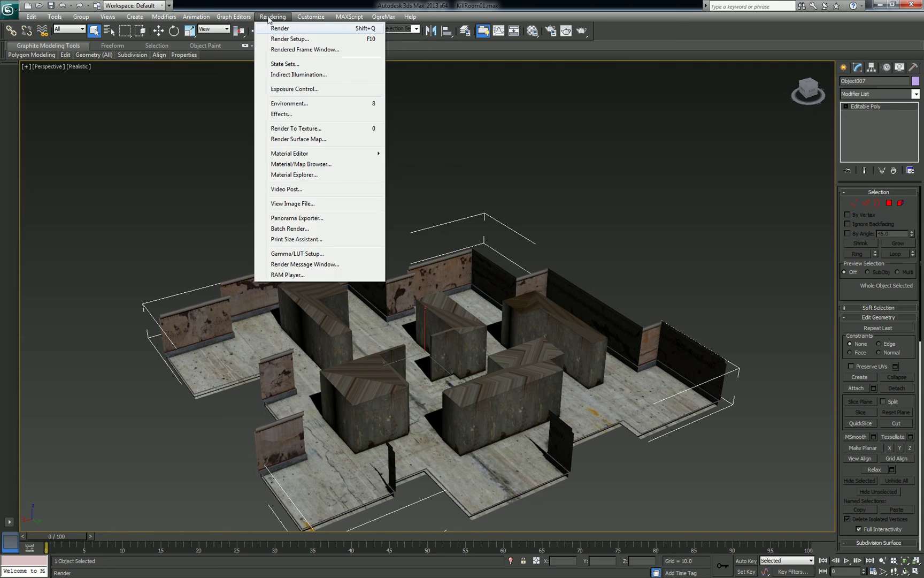
pyautogui.click(294, 89)
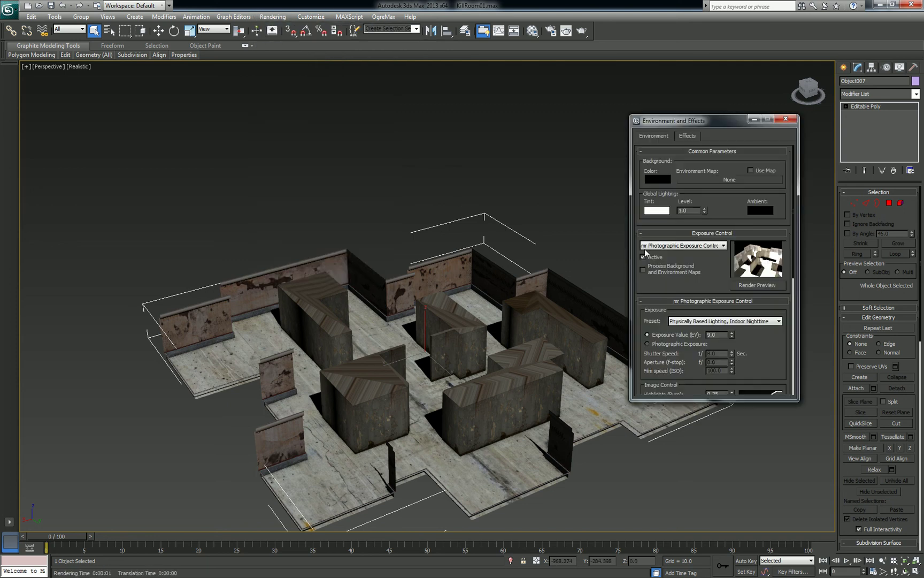
pyautogui.click(643, 257)
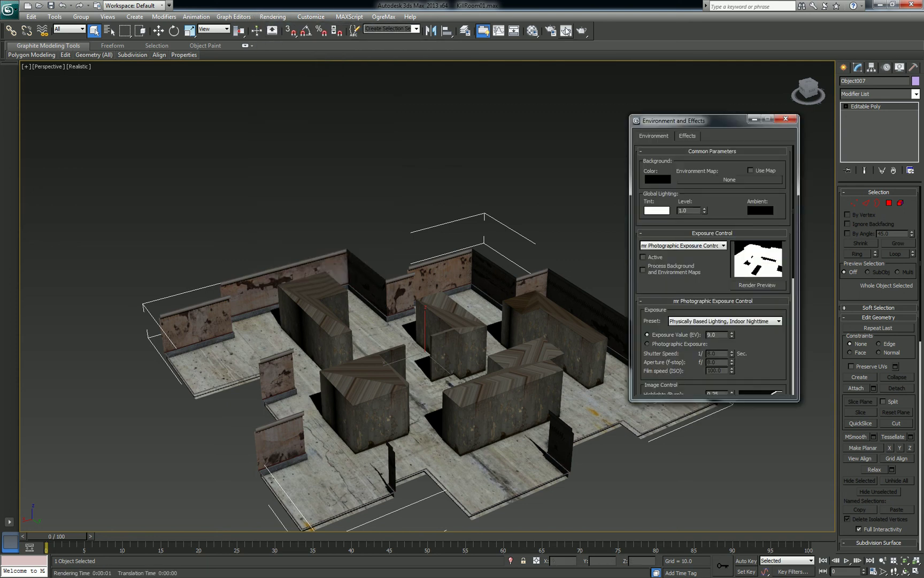
pyautogui.click(582, 31)
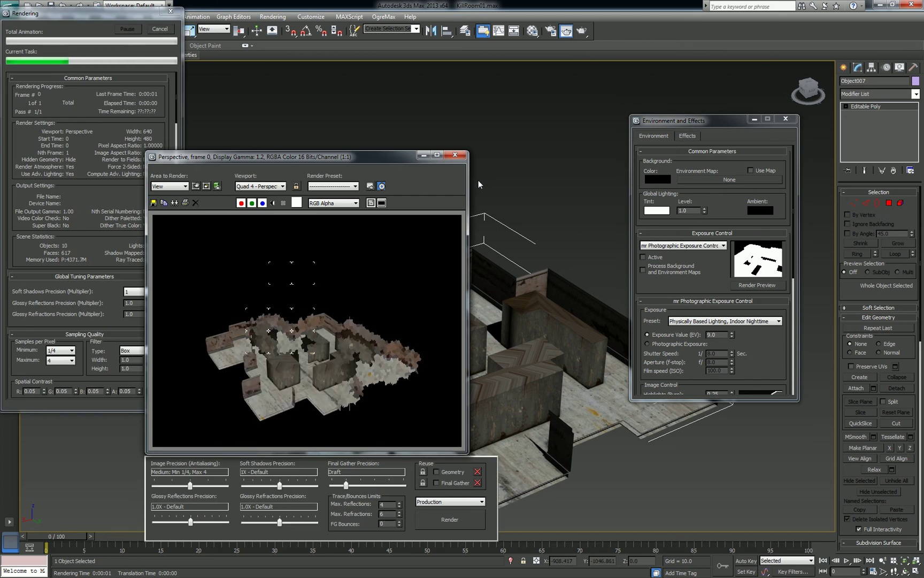
pyautogui.click(456, 156)
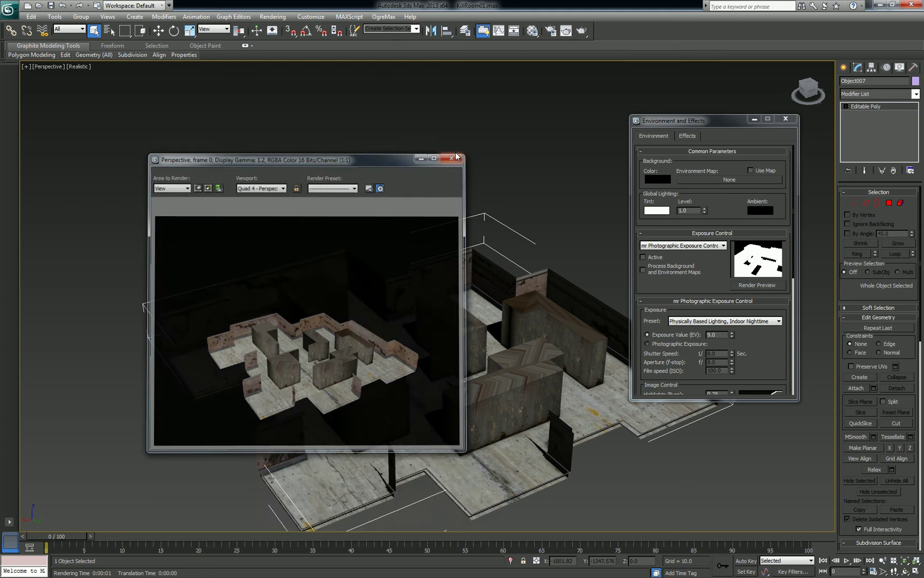
# - Examine the textured walls, floor and inner blocks of the room from several sides and from above
pyautogui.scroll(5, 410, 194)
pyautogui.keyDown('alt'); pyautogui.moveTo(410, 194); pyautogui.dragTo(329, 157, button='middle'); pyautogui.keyUp('alt')
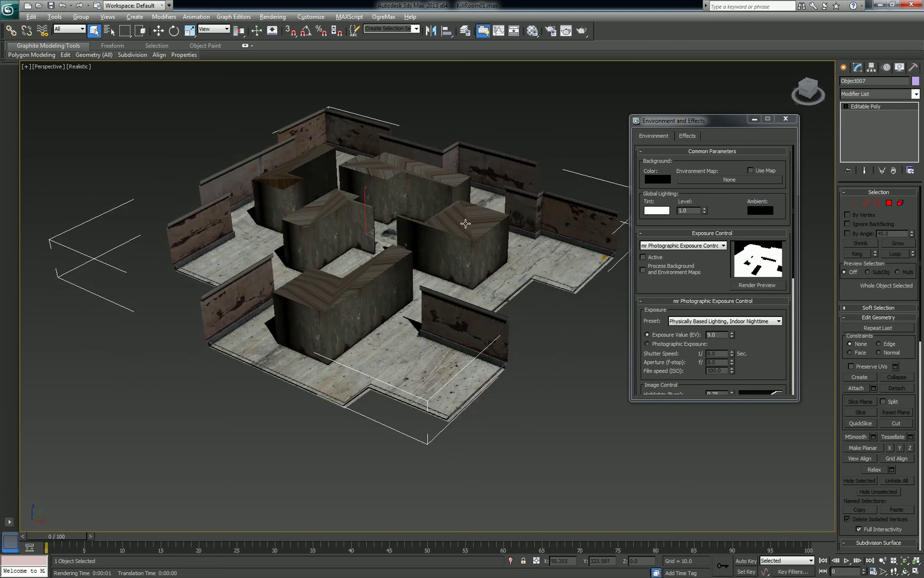
pyautogui.keyDown('alt'); pyautogui.moveTo(466, 223); pyautogui.dragTo(446, 226, button='middle'); pyautogui.keyUp('alt')
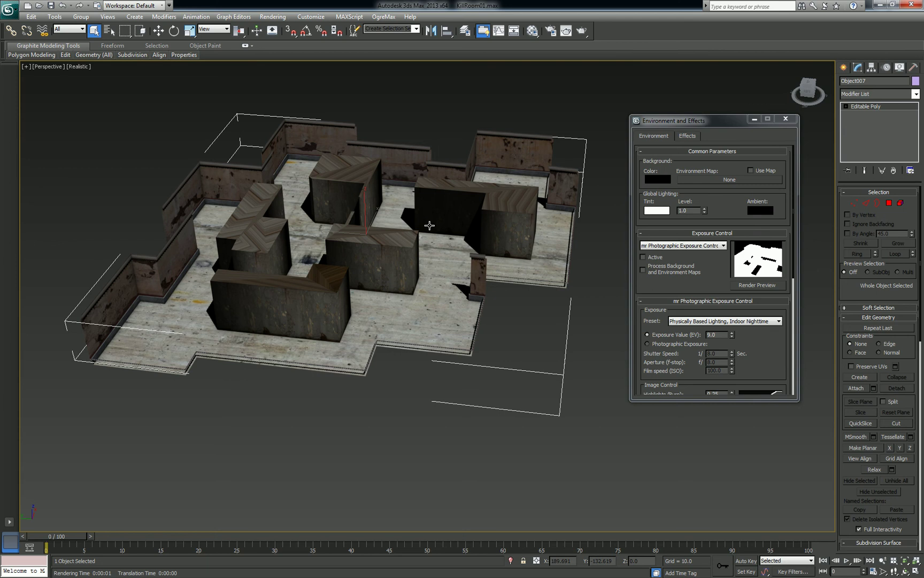
pyautogui.keyDown('alt'); pyautogui.moveTo(426, 282); pyautogui.dragTo(450, 284, button='middle'); pyautogui.keyUp('alt')
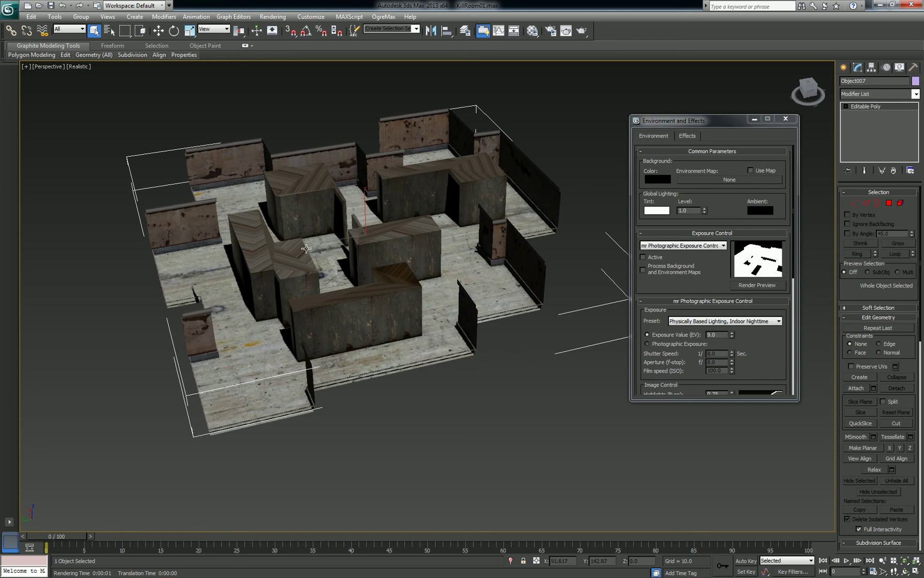
pyautogui.click(306, 249)
pyautogui.keyDown('alt'); pyautogui.moveTo(306, 248); pyautogui.dragTo(403, 306, button='middle'); pyautogui.keyUp('alt')
pyautogui.scroll(2, 443, 314)
pyautogui.scroll(2, 396, 288)
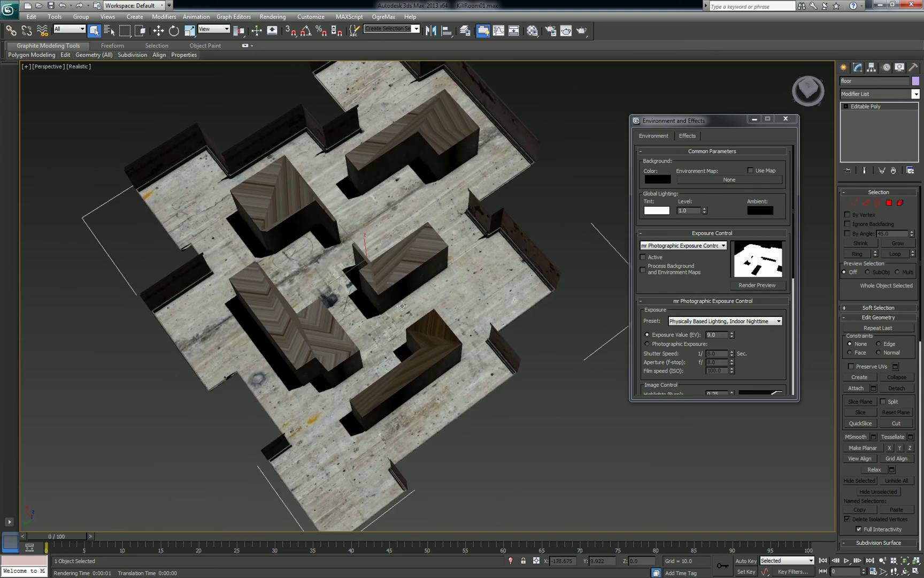
pyautogui.keyDown('alt'); pyautogui.moveTo(354, 318); pyautogui.dragTo(389, 338, button='middle'); pyautogui.keyUp('alt')
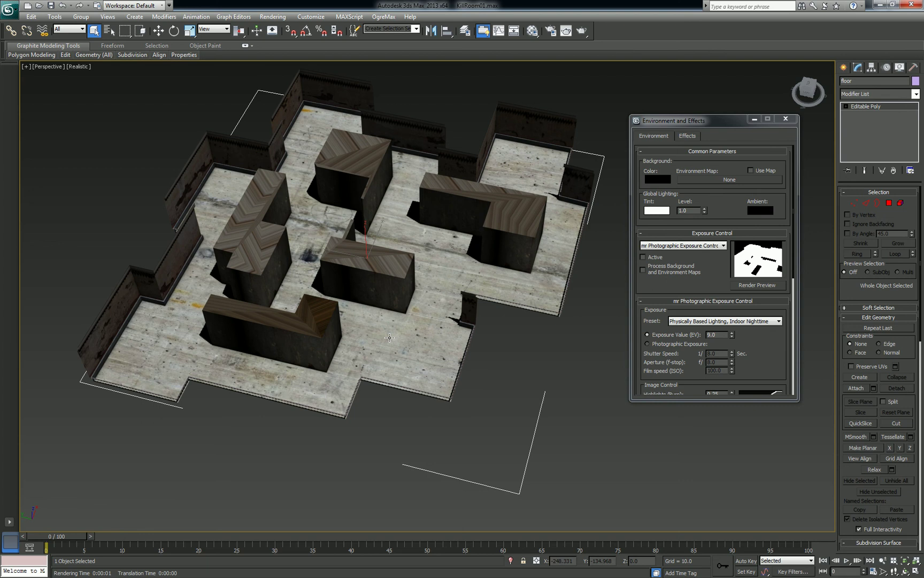
pyautogui.keyDown('alt'); pyautogui.moveTo(385, 314); pyautogui.dragTo(194, 256, button='middle'); pyautogui.keyUp('alt')
pyautogui.keyDown('alt'); pyautogui.moveTo(199, 269); pyautogui.dragTo(355, 280, button='middle'); pyautogui.keyUp('alt')
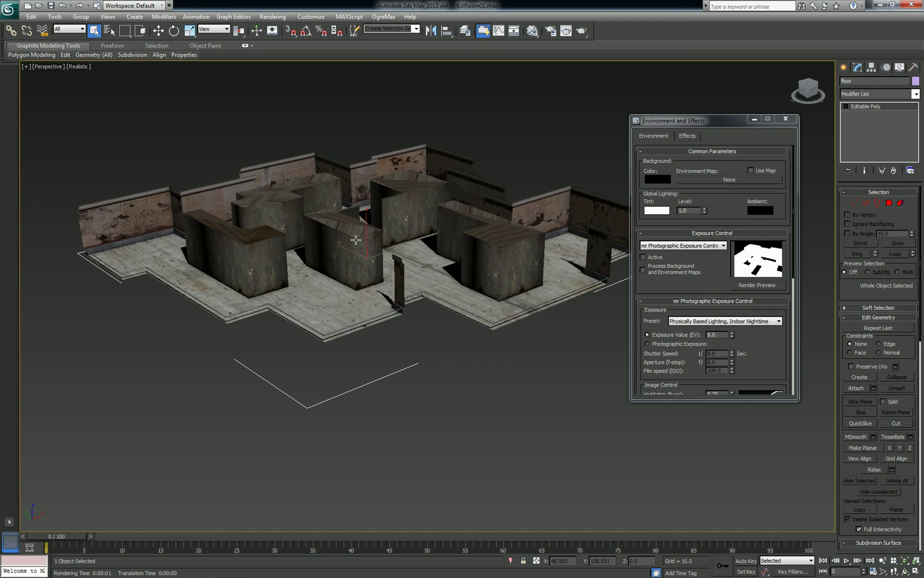
pyautogui.keyDown('alt'); pyautogui.moveTo(356, 240); pyautogui.dragTo(384, 260, button='middle'); pyautogui.keyUp('alt')
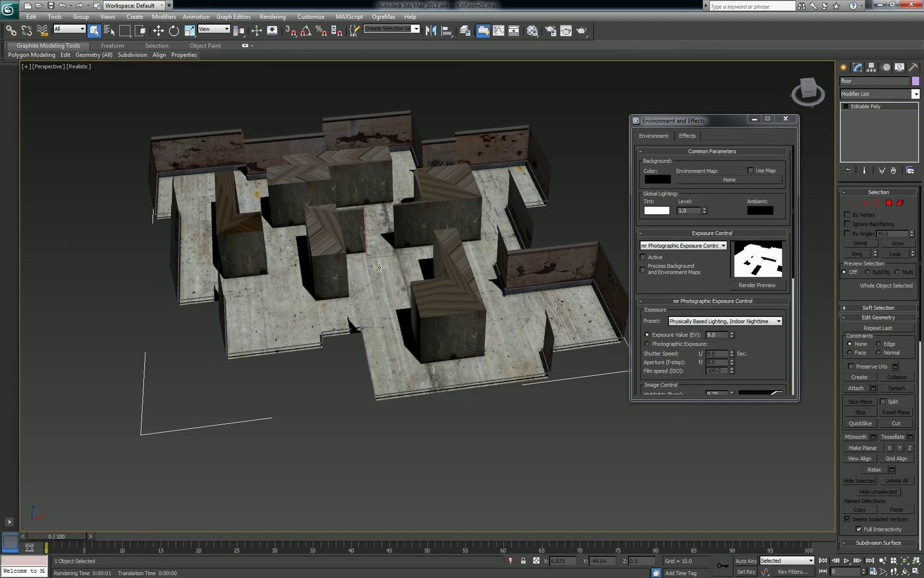
# - Inspect the finished room all the way around, checking the plaster walls, concrete floor and inner-block textures at overview distance and close up
pyautogui.keyDown('alt'); pyautogui.moveTo(385, 276); pyautogui.dragTo(511, 272, button='middle'); pyautogui.keyUp('alt')
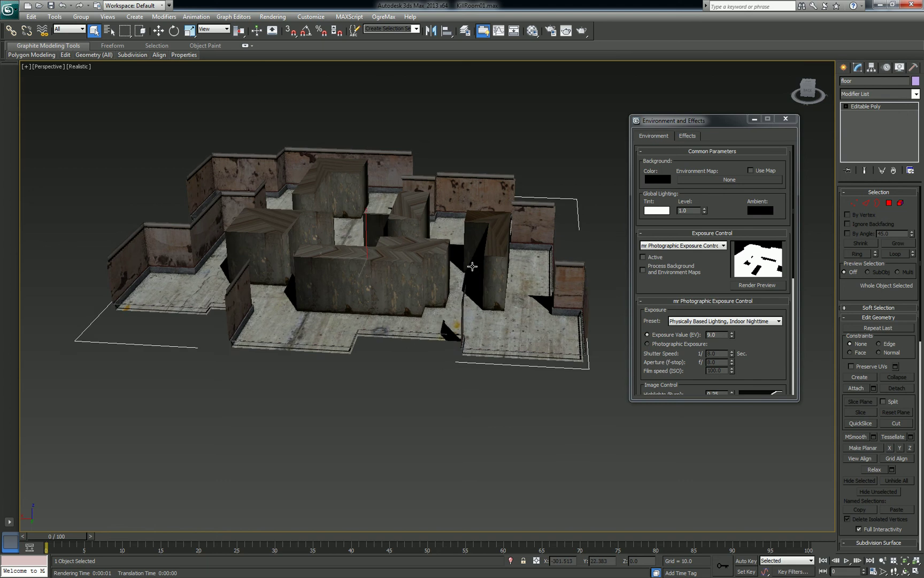
pyautogui.keyDown('alt'); pyautogui.moveTo(408, 266); pyautogui.dragTo(362, 285, button='middle'); pyautogui.keyUp('alt')
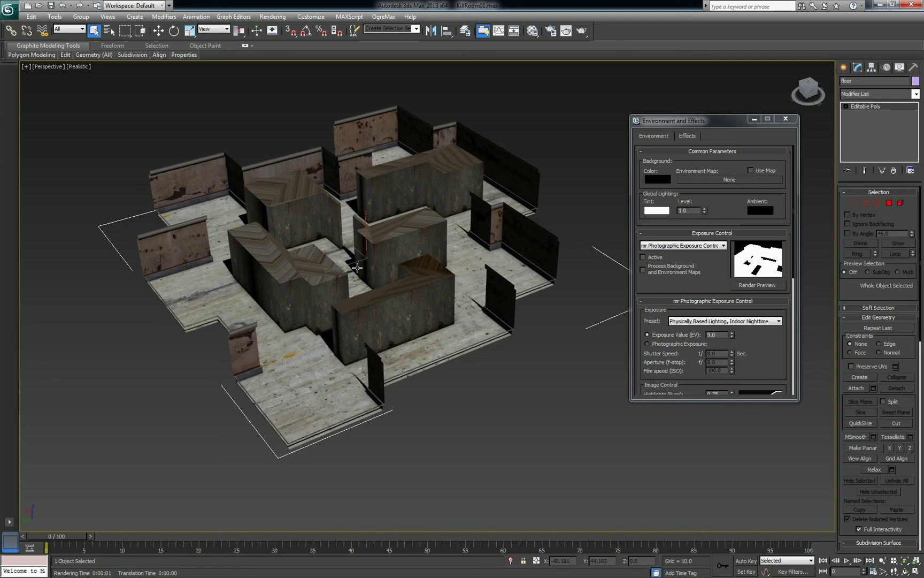
pyautogui.keyDown('alt'); pyautogui.moveTo(353, 286); pyautogui.dragTo(508, 280, button='middle'); pyautogui.keyUp('alt')
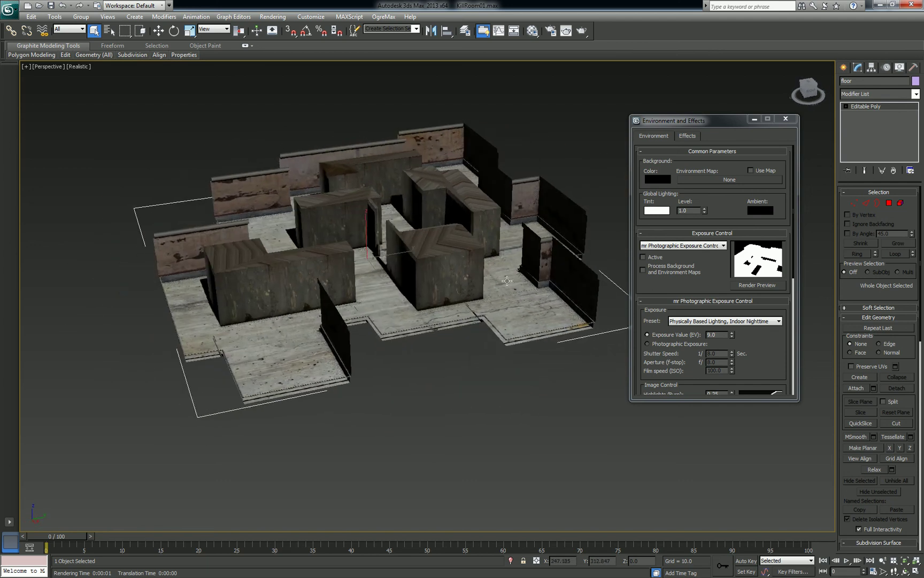
pyautogui.keyDown('alt'); pyautogui.moveTo(364, 286); pyautogui.dragTo(473, 292, button='middle'); pyautogui.keyUp('alt')
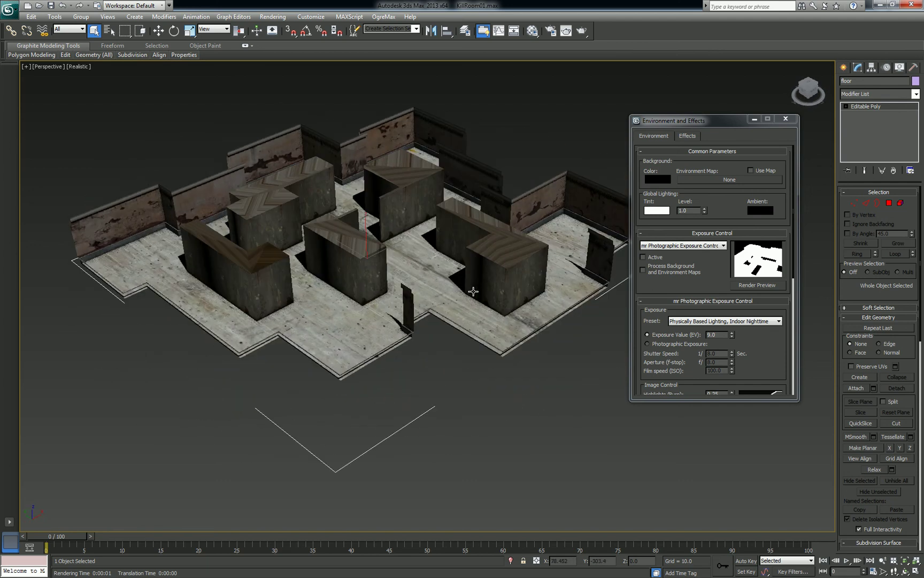
pyautogui.keyDown('alt'); pyautogui.moveTo(335, 301); pyautogui.dragTo(355, 366, button='middle'); pyautogui.keyUp('alt')
pyautogui.scroll(8, 388, 345)
pyautogui.scroll(-10, 381, 329)
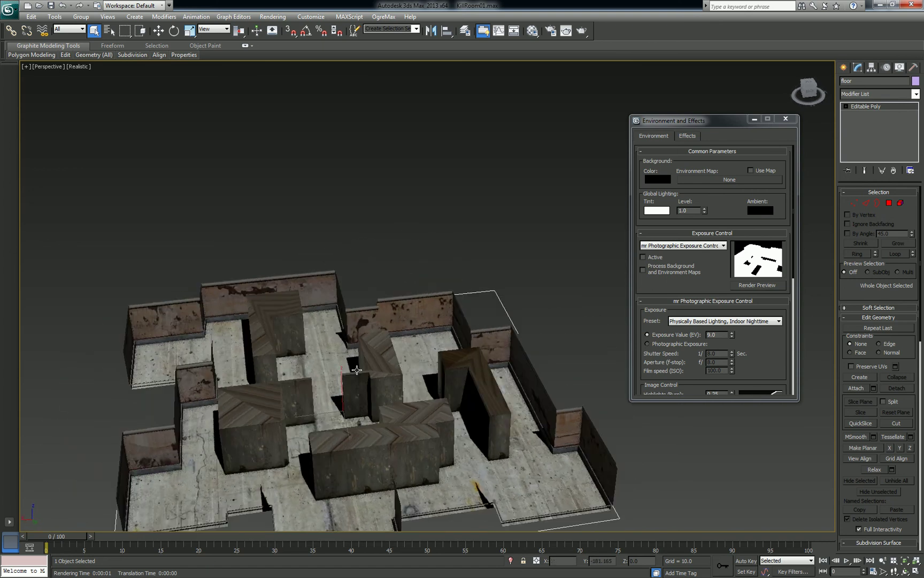
pyautogui.keyDown('alt'); pyautogui.moveTo(357, 370); pyautogui.dragTo(333, 369, button='middle'); pyautogui.keyUp('alt')
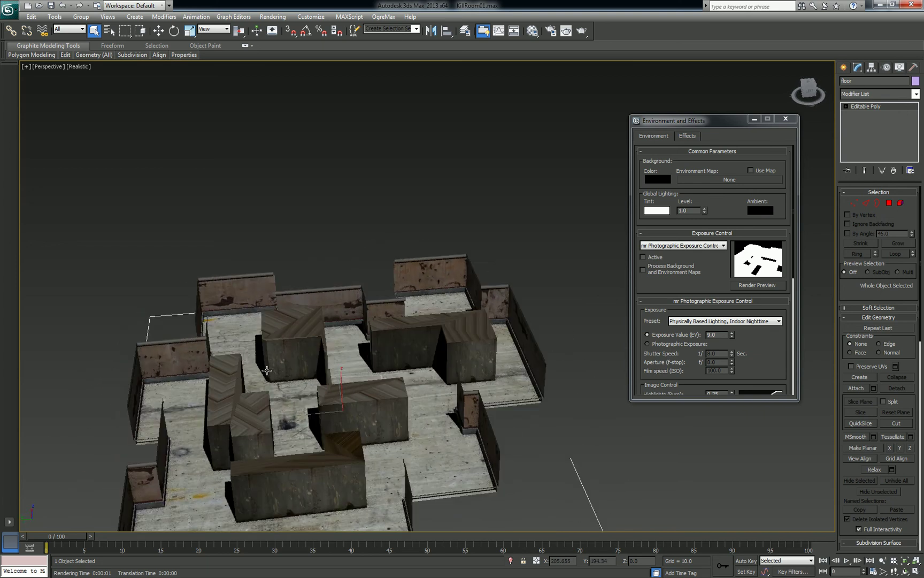
pyautogui.keyDown('alt'); pyautogui.moveTo(267, 370); pyautogui.dragTo(464, 384, button='middle'); pyautogui.keyUp('alt')
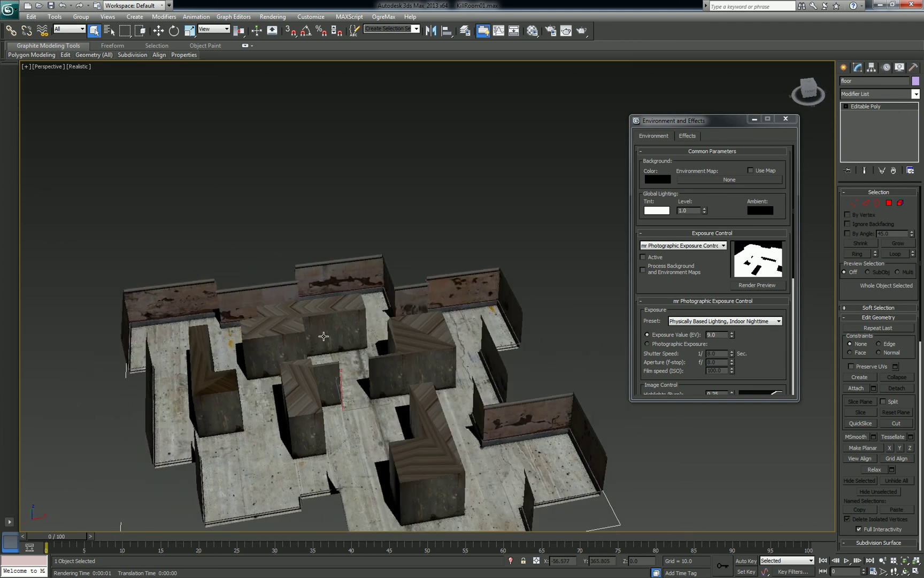
pyautogui.keyDown('alt'); pyautogui.moveTo(325, 335); pyautogui.dragTo(342, 301, button='middle'); pyautogui.keyUp('alt')
pyautogui.keyDown('alt'); pyautogui.moveTo(285, 317); pyautogui.dragTo(430, 336, button='middle'); pyautogui.keyUp('alt')
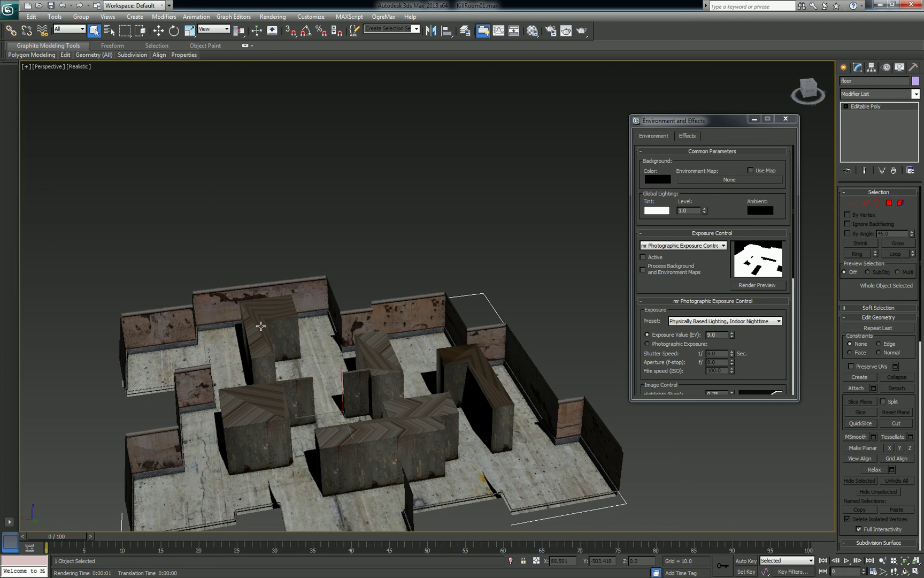
pyautogui.keyDown('alt'); pyautogui.moveTo(261, 326); pyautogui.dragTo(223, 344, button='middle'); pyautogui.keyUp('alt')
pyautogui.keyDown('alt'); pyautogui.moveTo(351, 348); pyautogui.dragTo(461, 366, button='middle'); pyautogui.keyUp('alt')
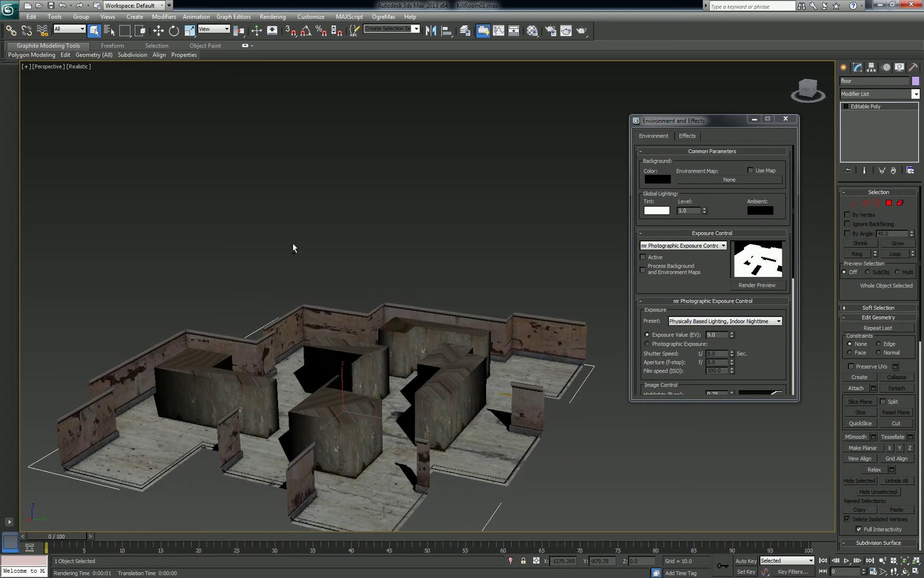
pyautogui.keyDown('alt'); pyautogui.moveTo(292, 243); pyautogui.dragTo(391, 310, button='middle'); pyautogui.keyUp('alt')
pyautogui.scroll(5, 368, 310)
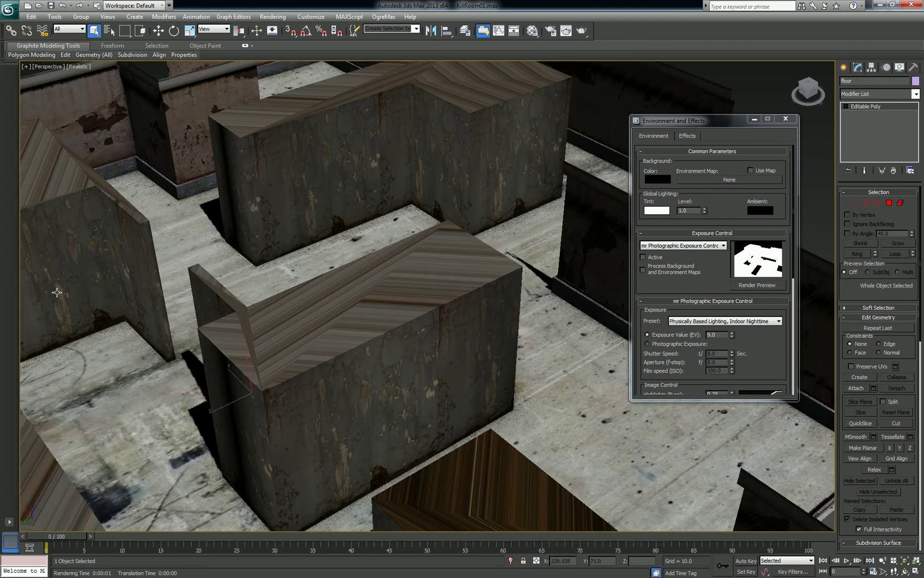
pyautogui.scroll(-6, 237, 285)
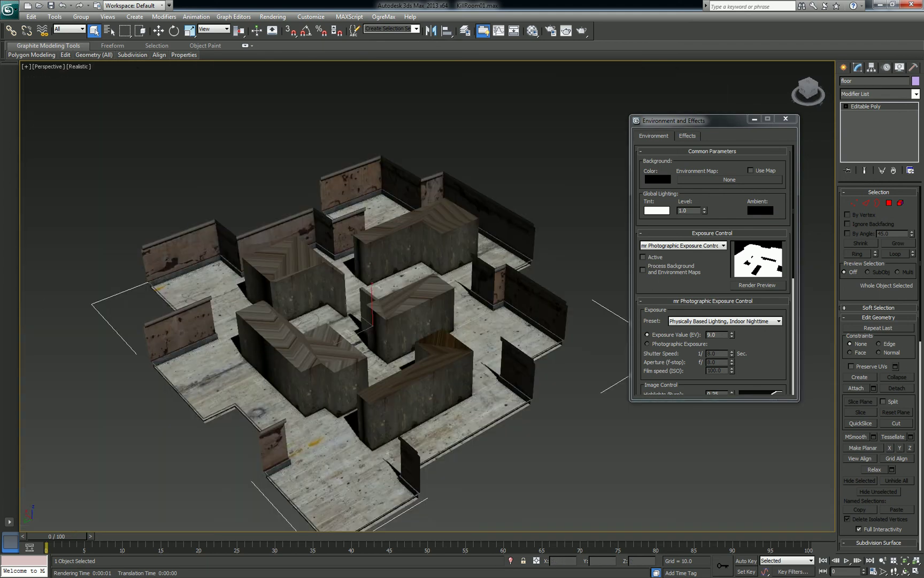